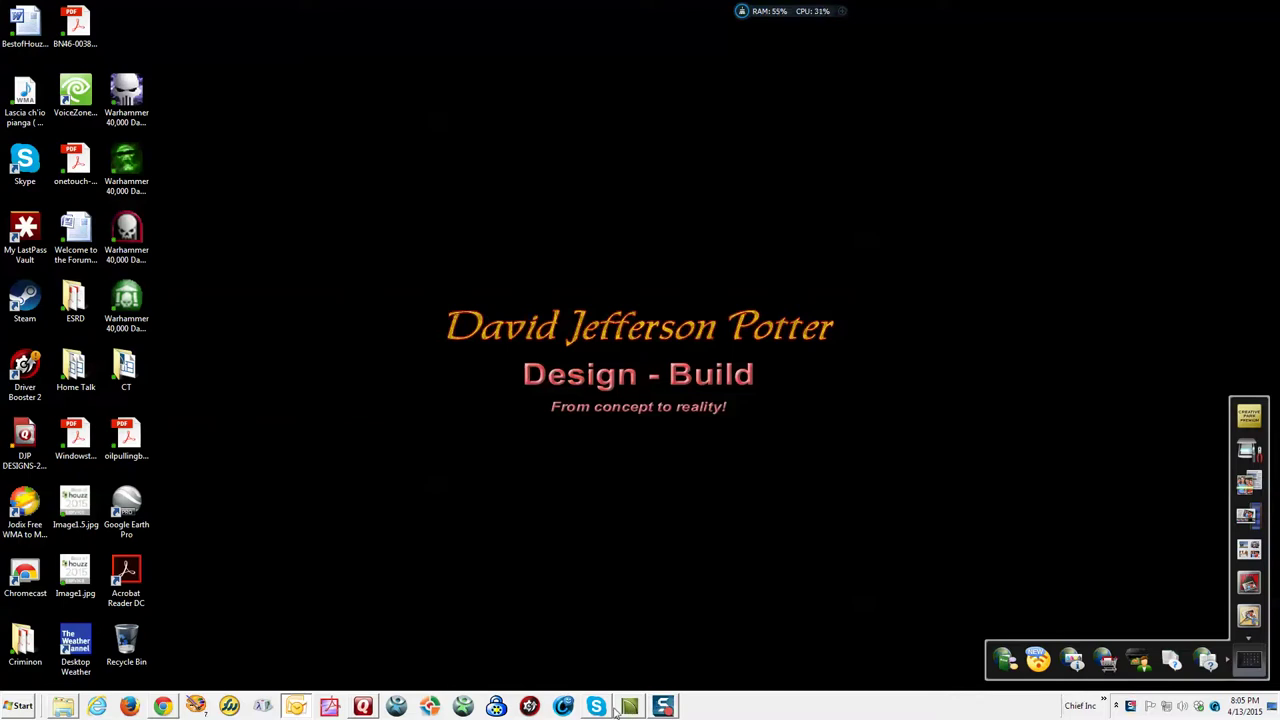
Step: Switch to Chief Architect and place an Auto Floating Dormer on the front roof slope, toward its left end
click(629, 706)
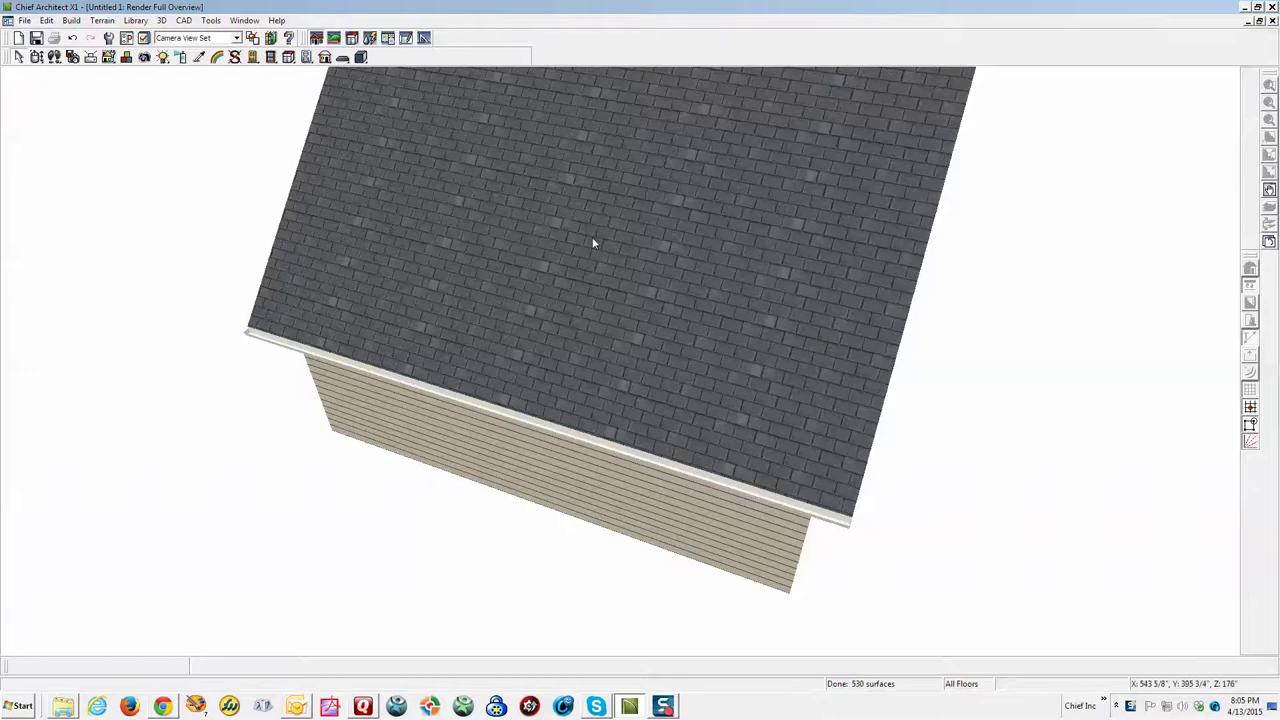
scroll(622, 241, down, 1)
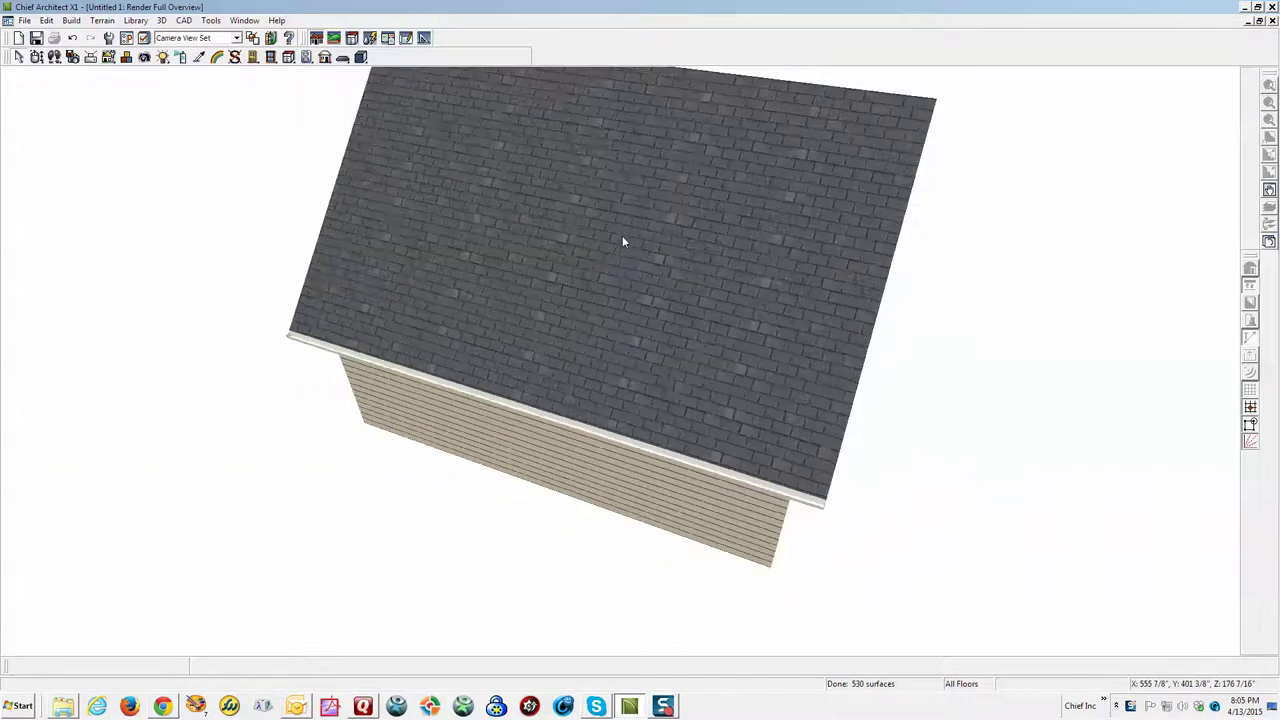
scroll(620, 238, up, 1)
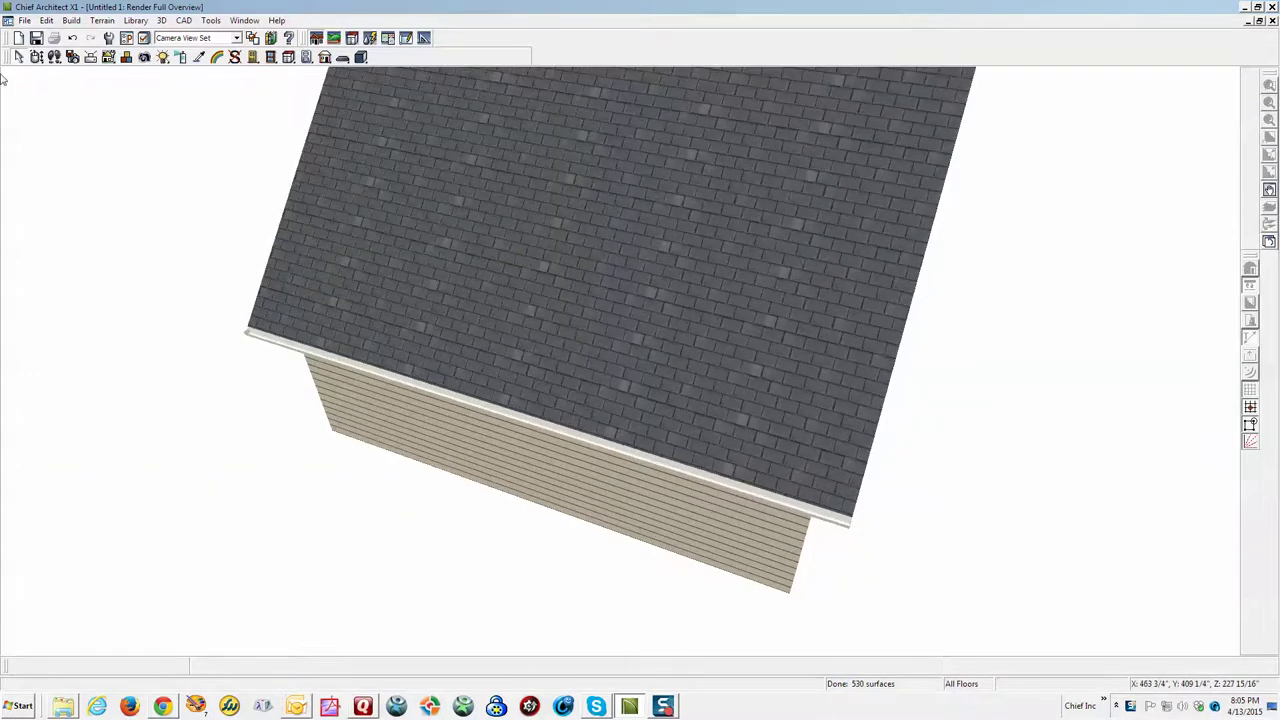
click(70, 21)
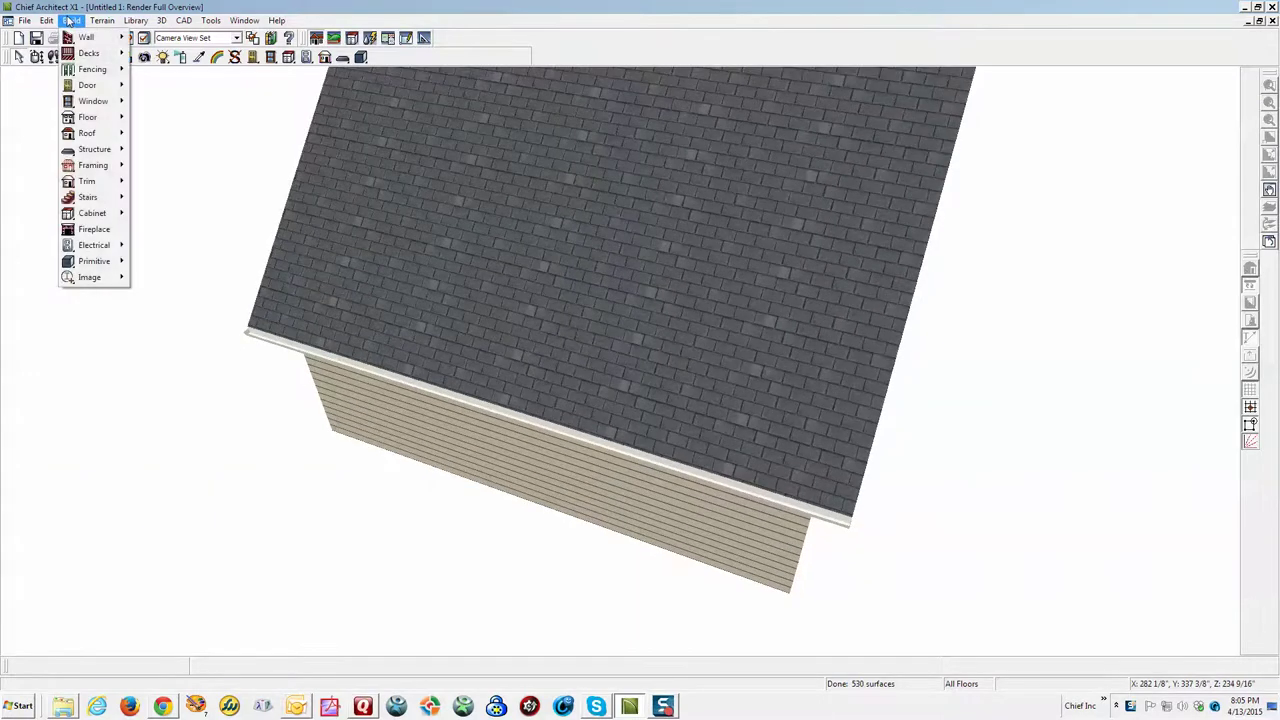
mouse_move(96, 134)
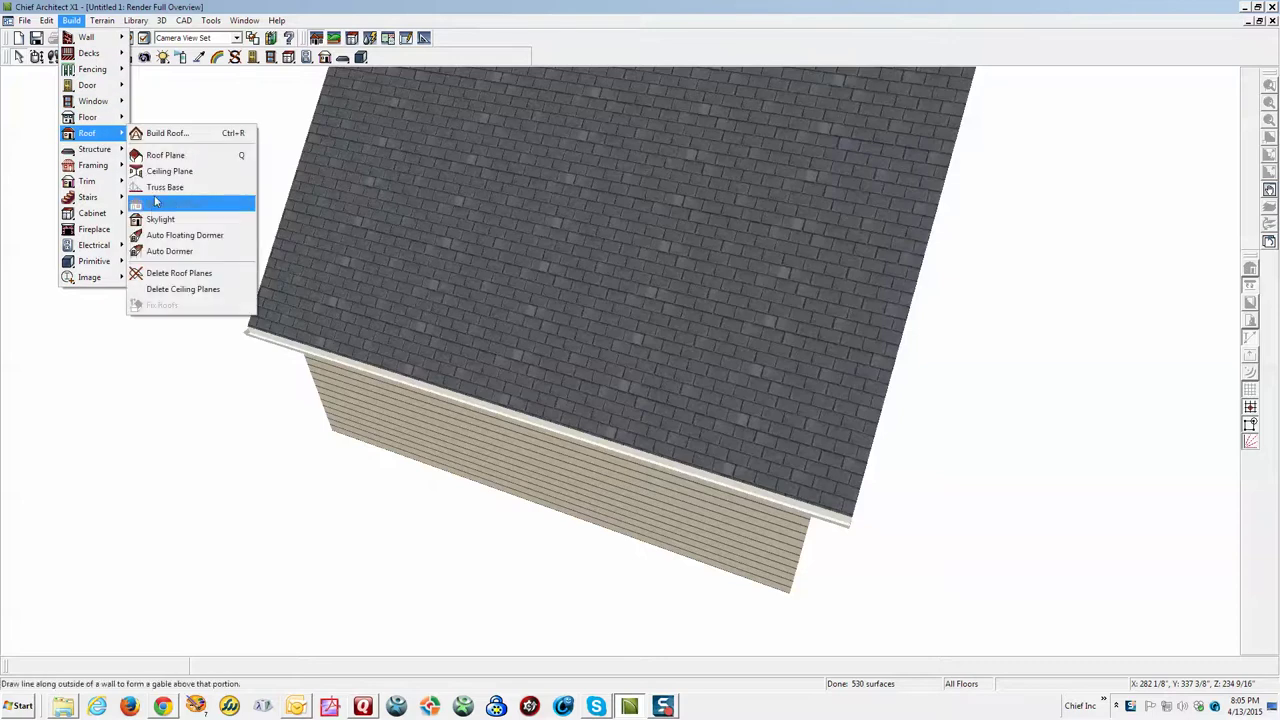
click(184, 236)
click(482, 345)
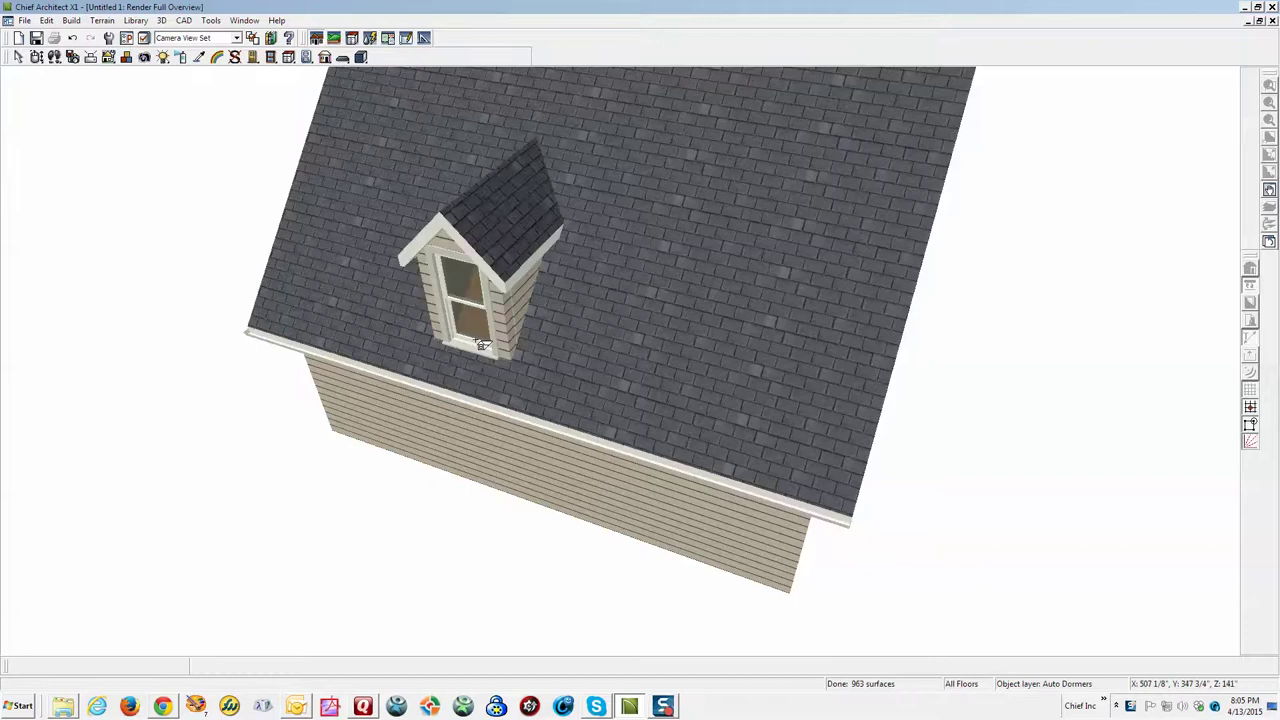
key(ctrl+z)
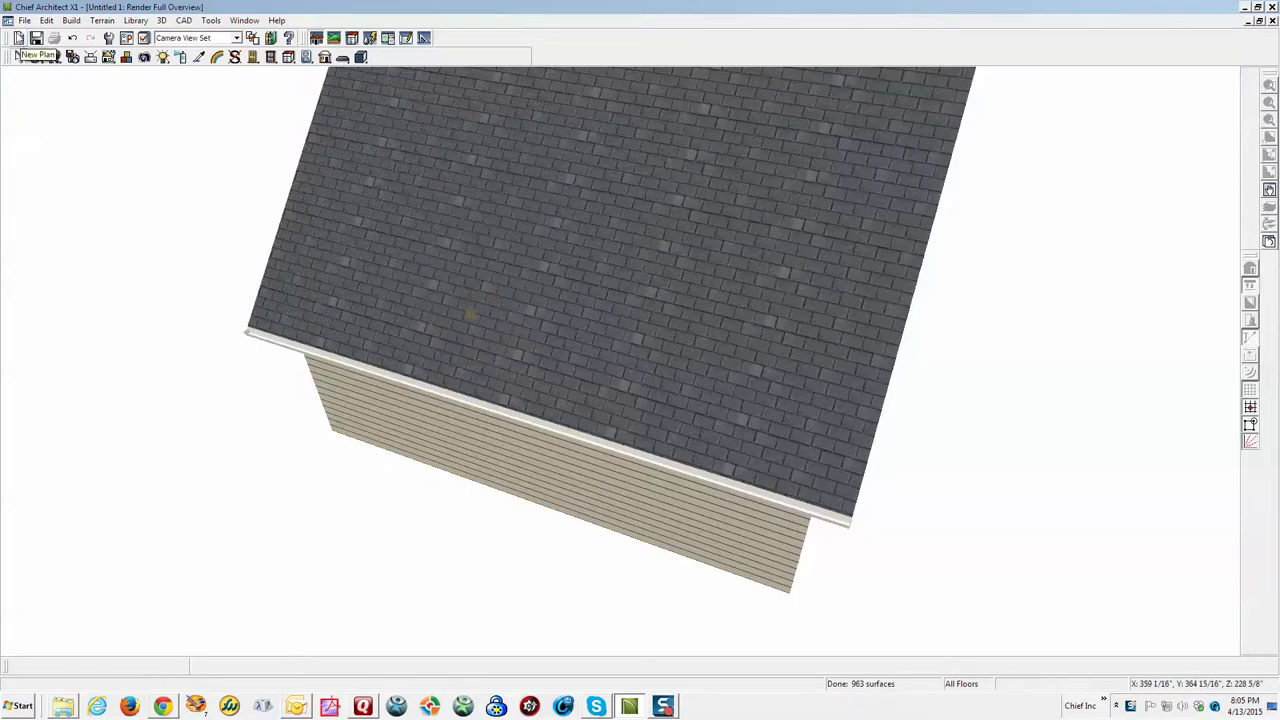
Step: Check the dormer's position along the front wall in the floor plan and return to the 3D overview
key(ctrl+Tab)
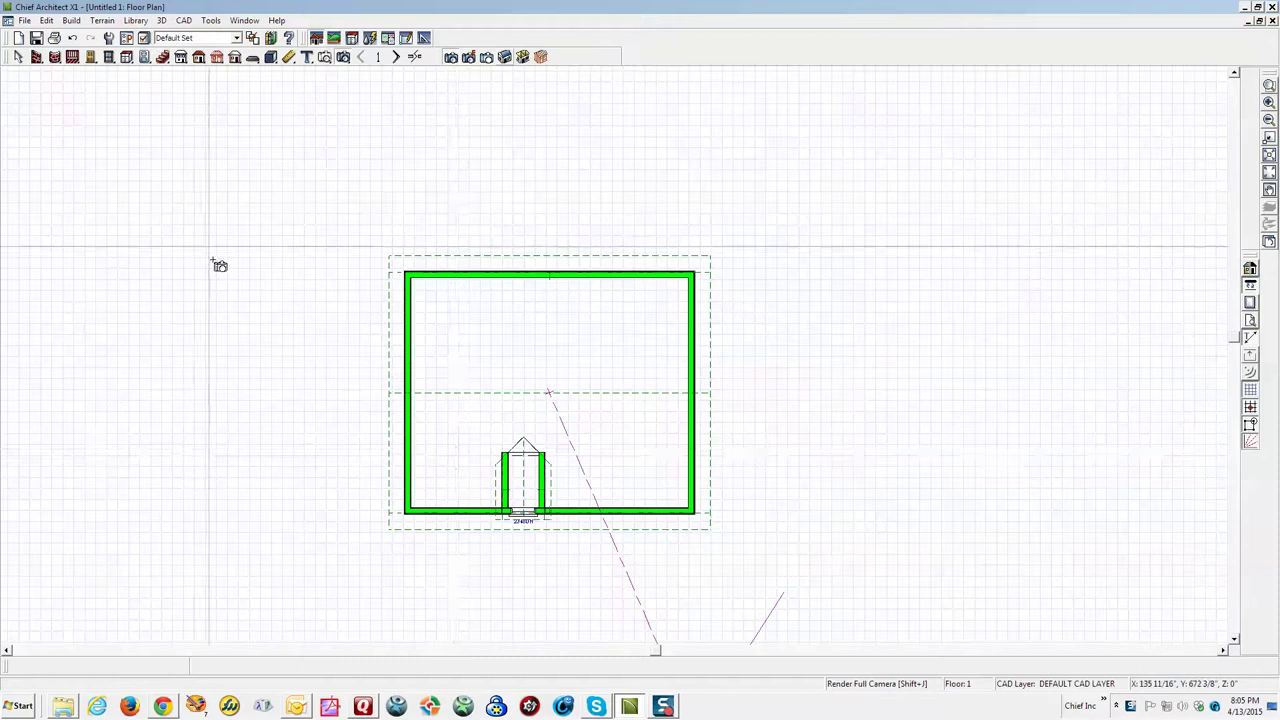
key(space)
scroll(538, 505, up, 3)
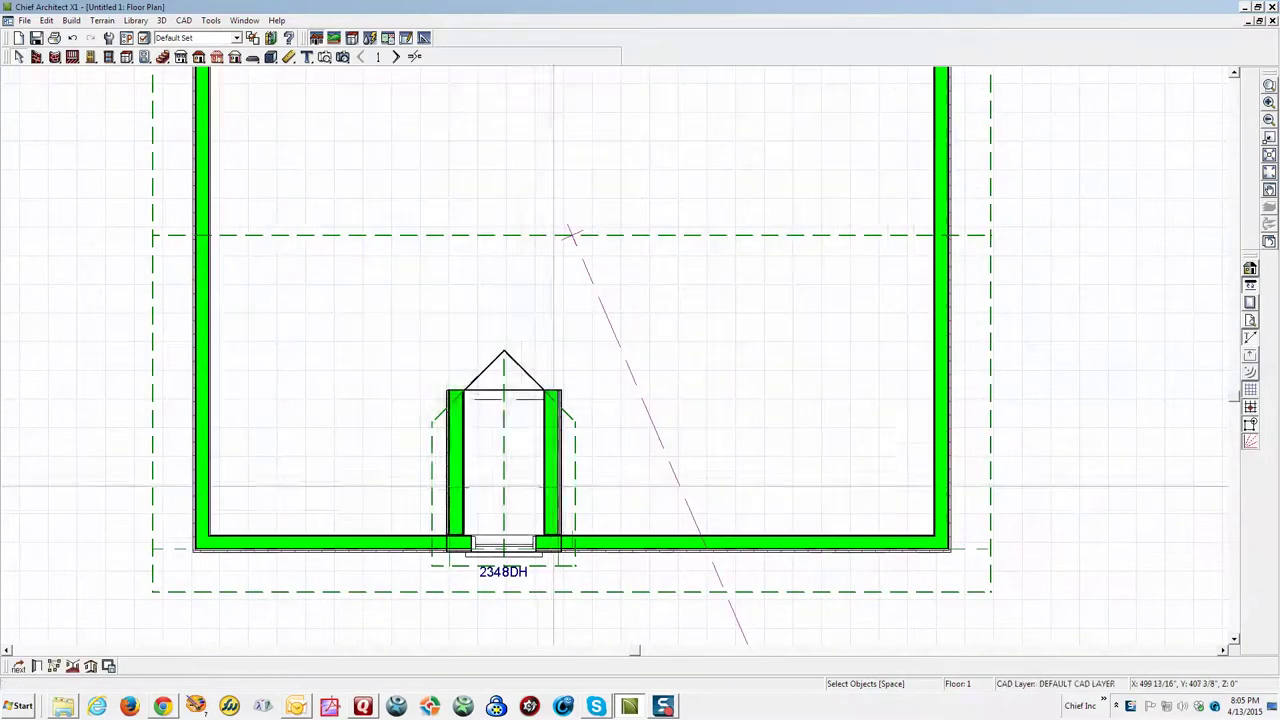
click(538, 505)
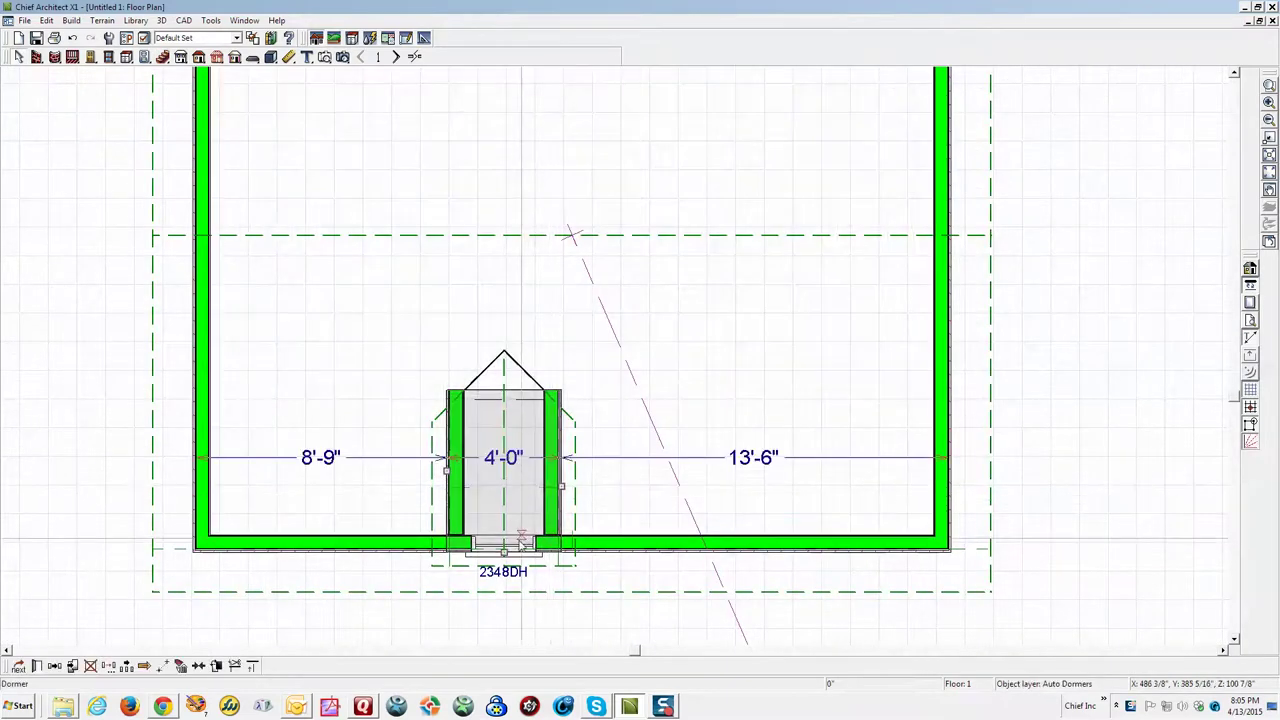
mouse_move(504, 579)
mouse_down()
mouse_move(504, 555)
mouse_move(504, 566)
mouse_up()
key(ctrl+Tab)
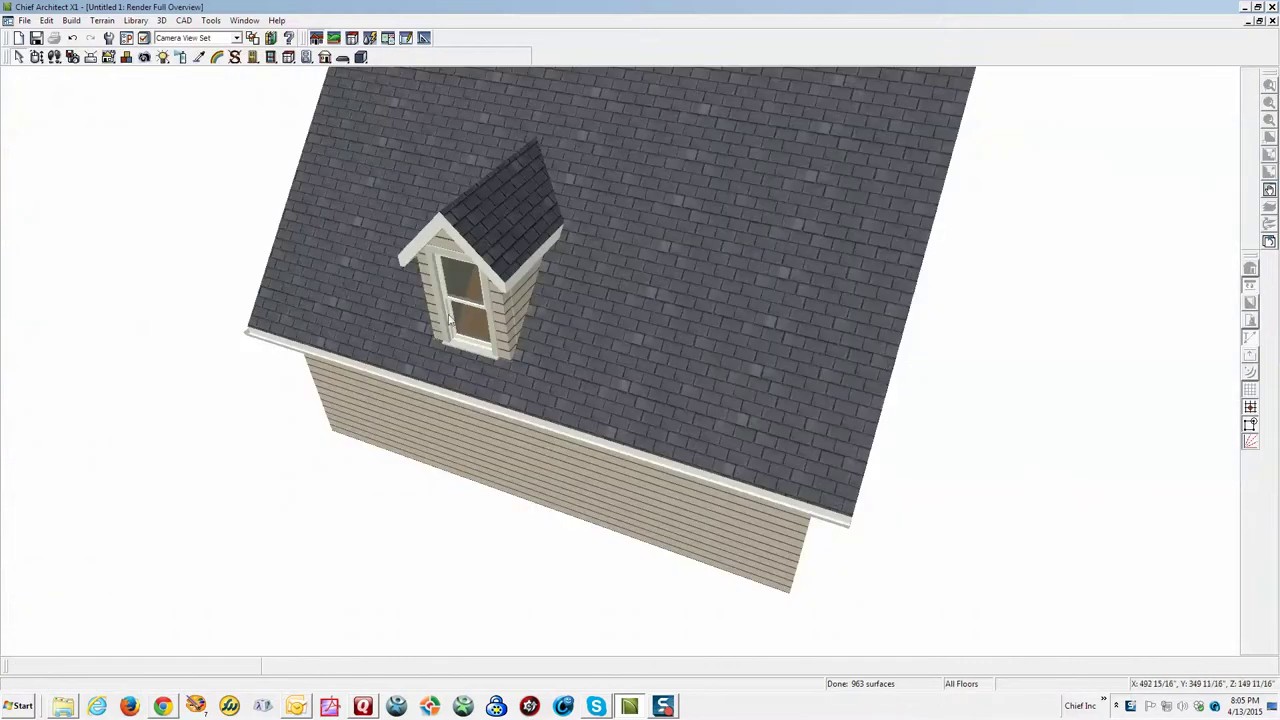
scroll(476, 250, up, 1)
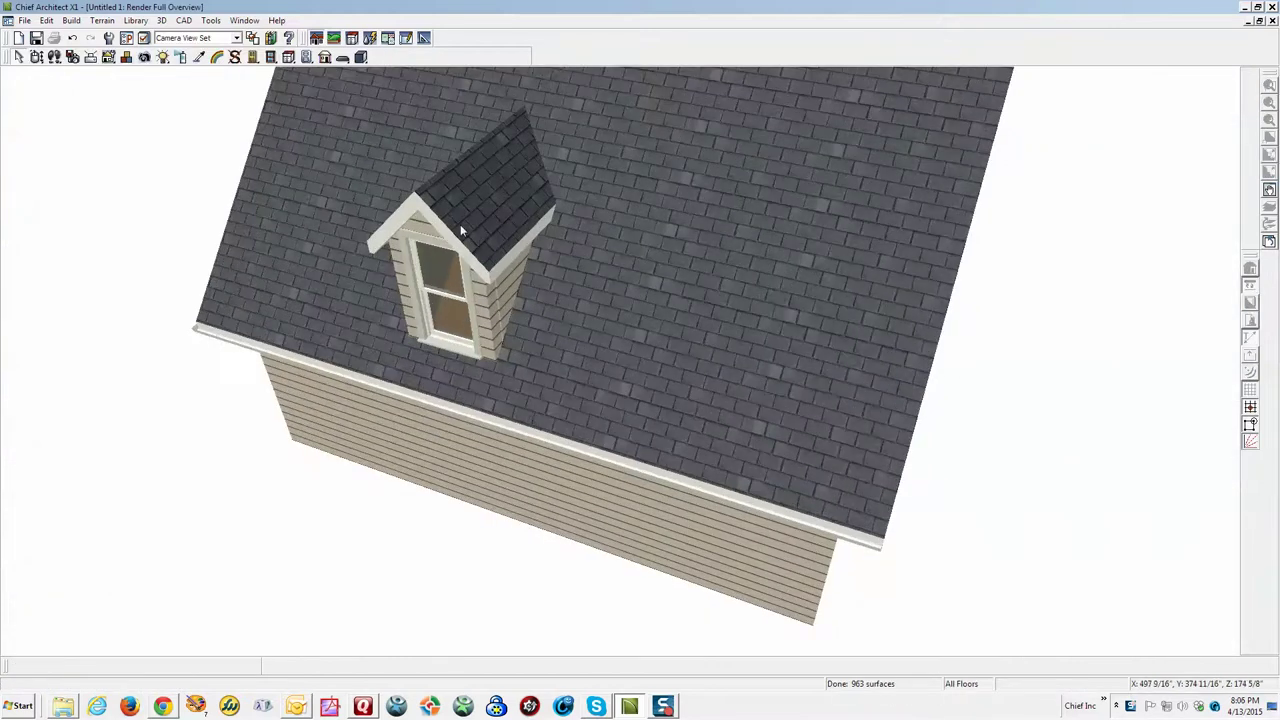
Step: Change the dormer's roof type to Barrel in its specification
right_click(459, 236)
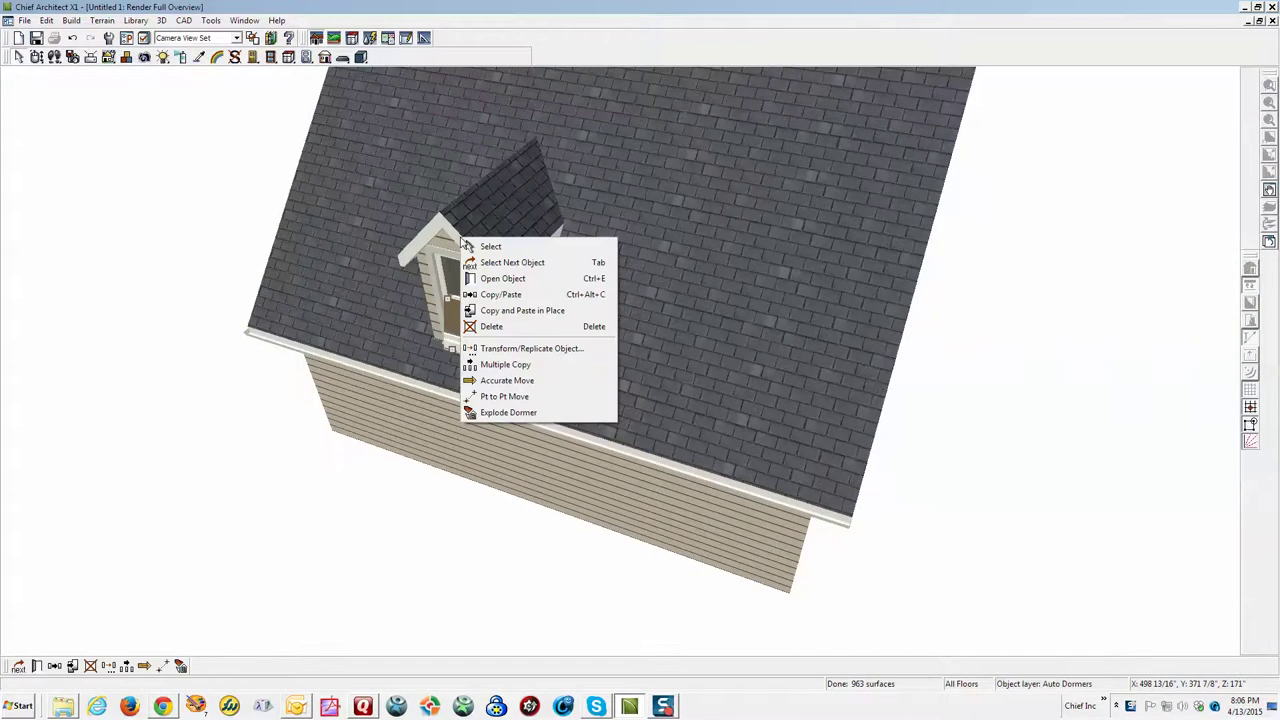
click(502, 207)
right_click(502, 207)
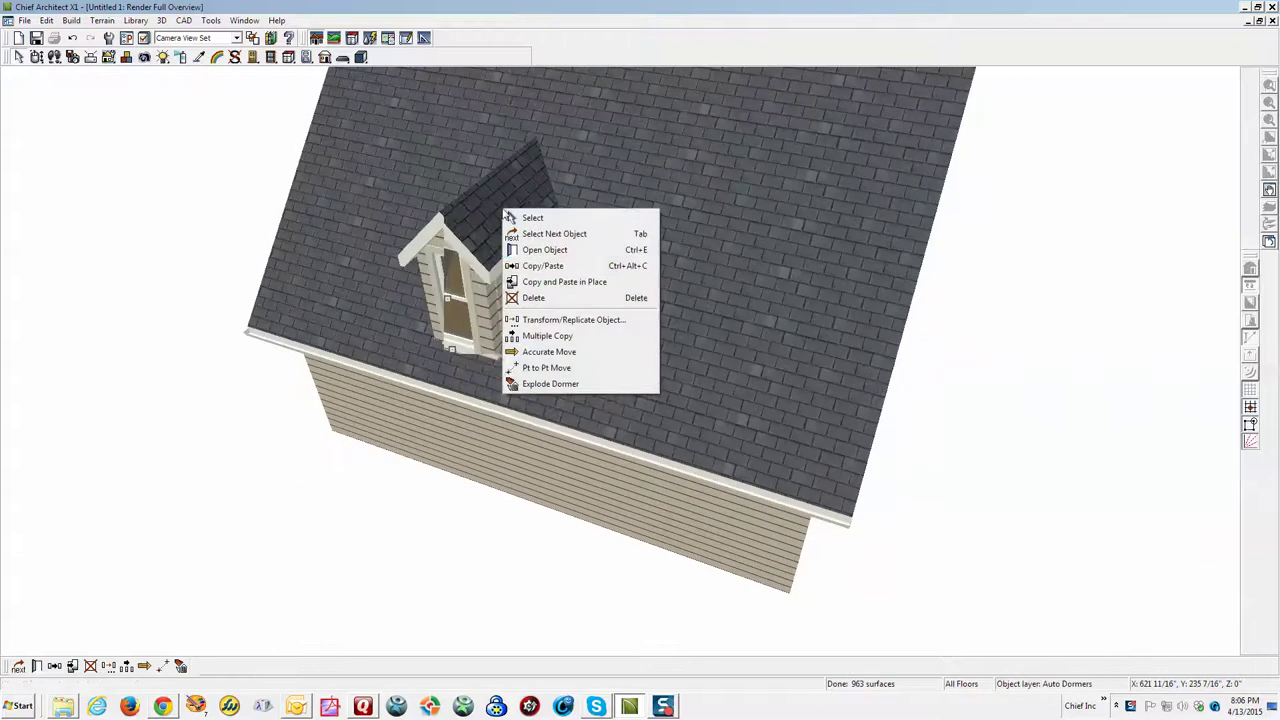
click(553, 250)
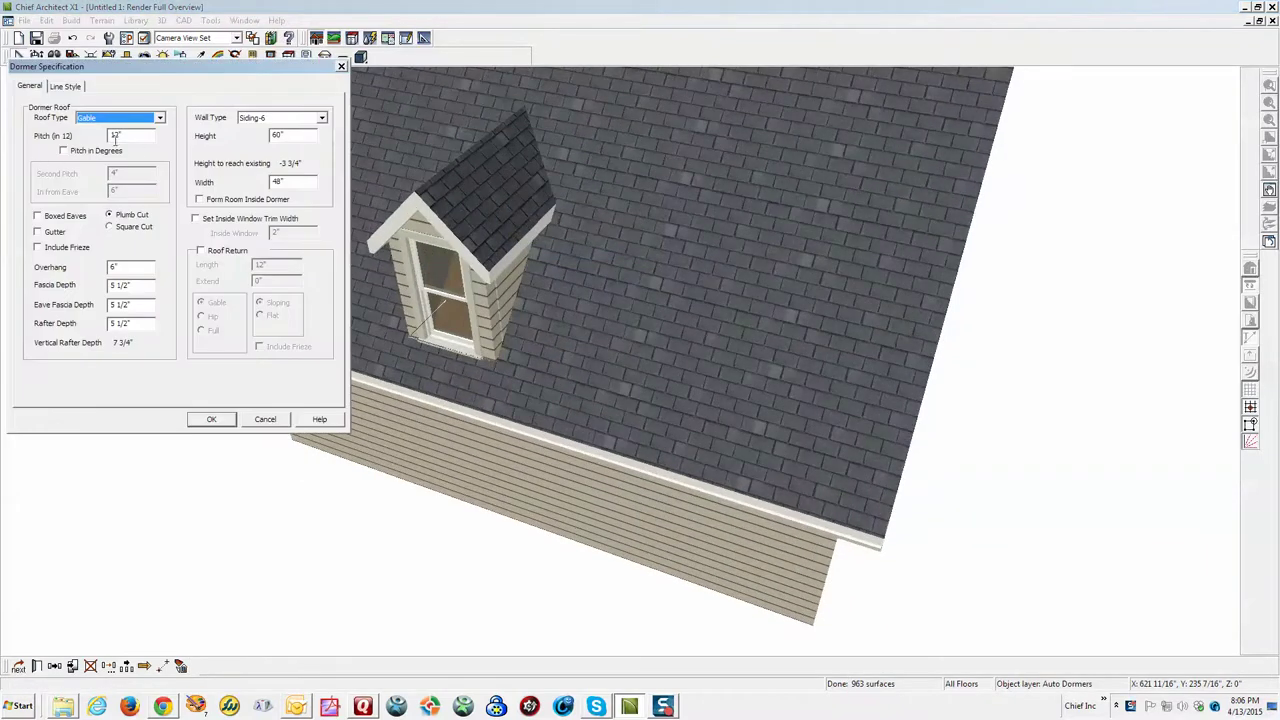
click(159, 118)
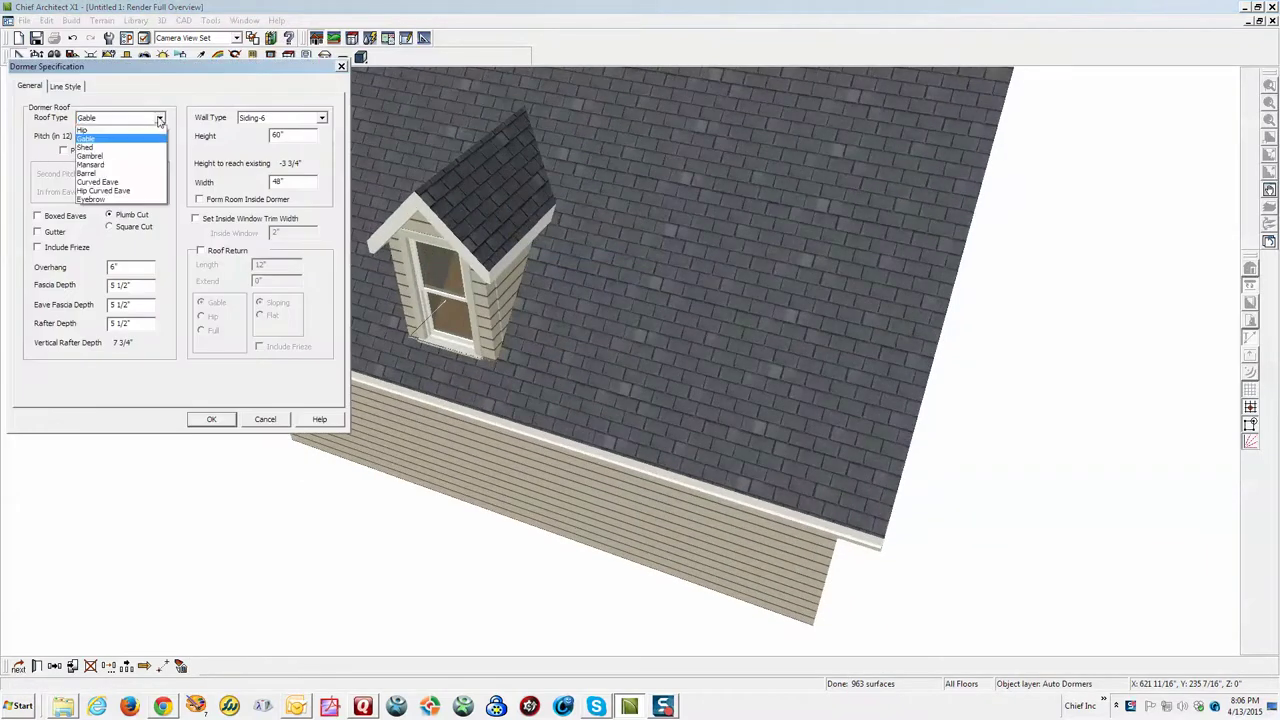
click(99, 175)
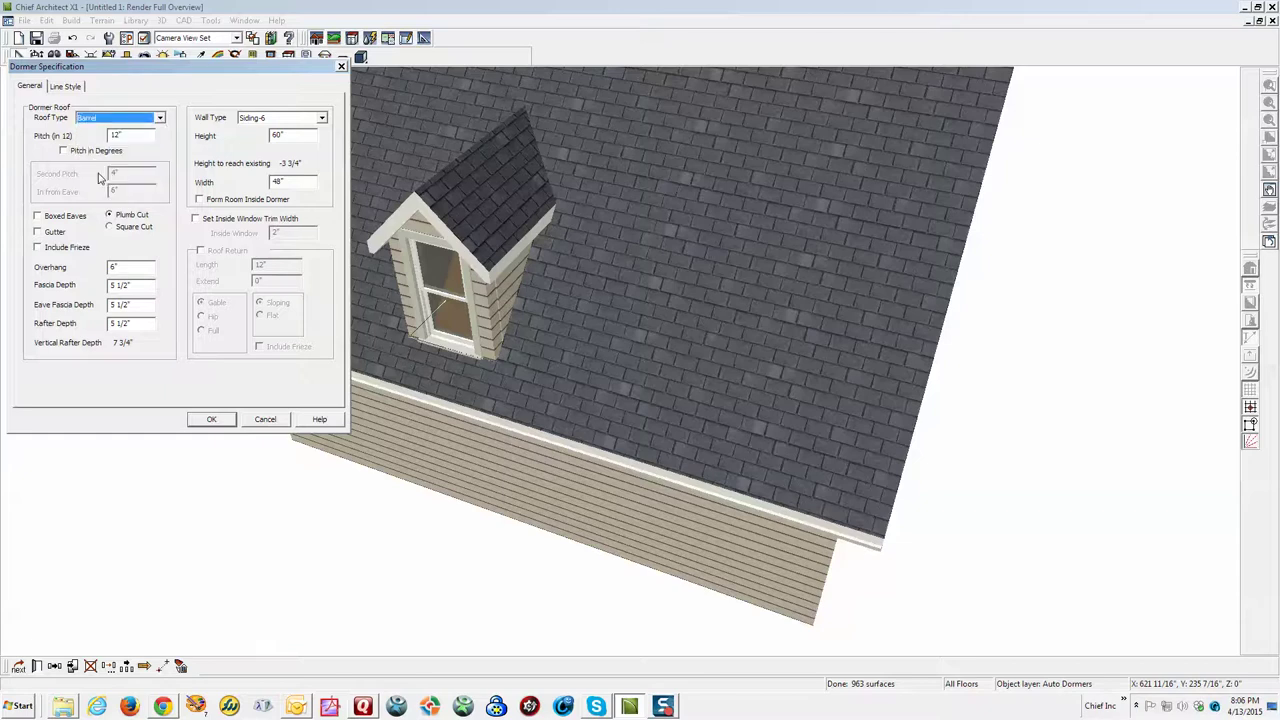
click(209, 420)
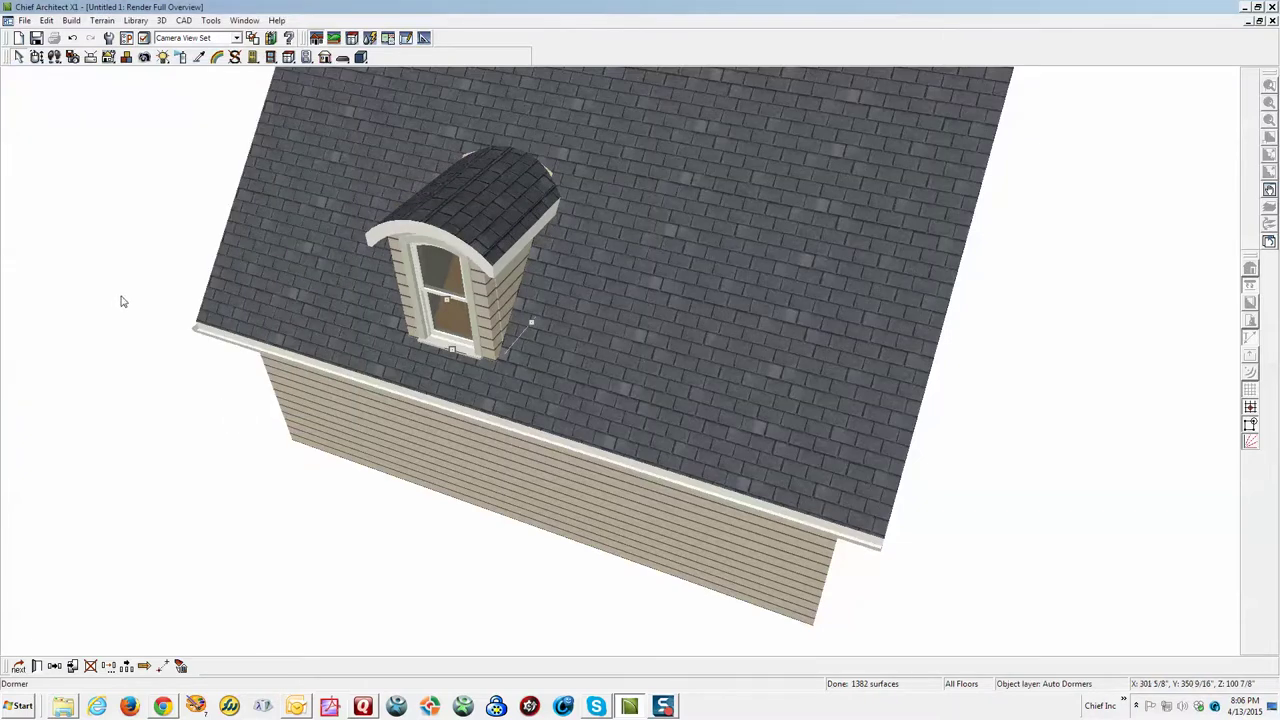
key(ctrl+z)
key(ctrl+y)
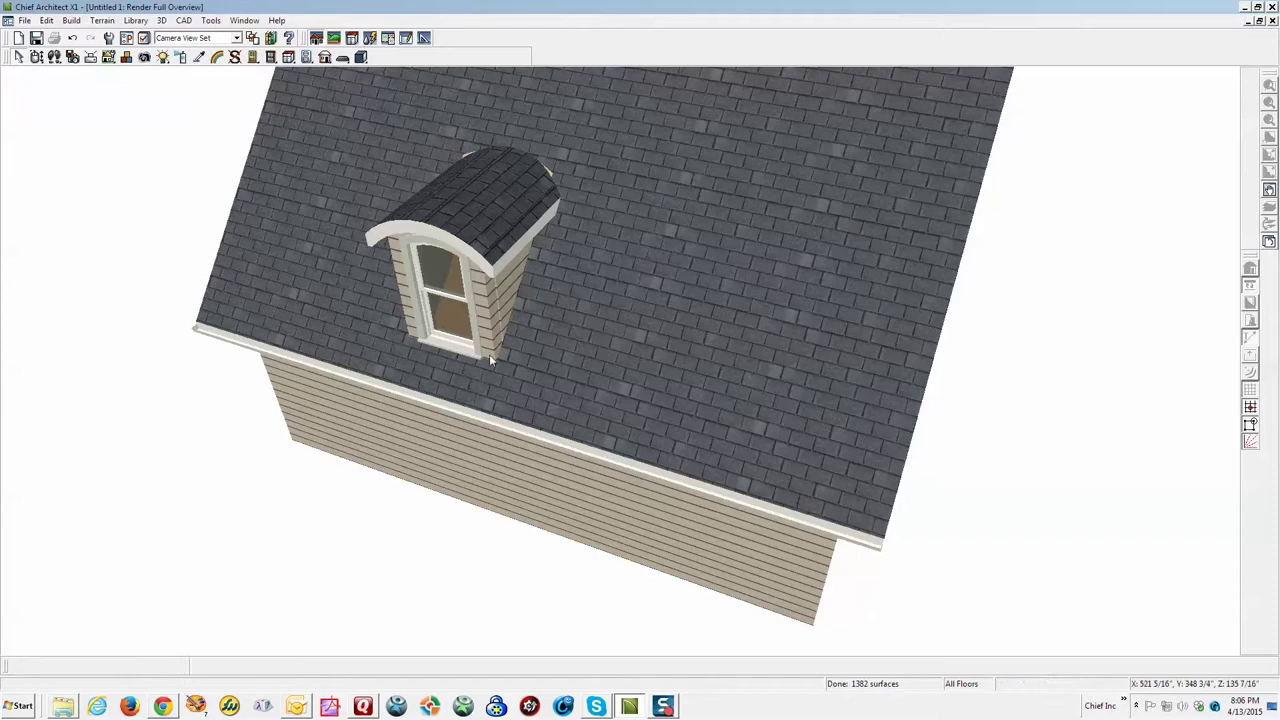
Step: Switch to Chrome to examine the arched dormer in the forum post's attached photo, and return to Chief Architect
click(162, 706)
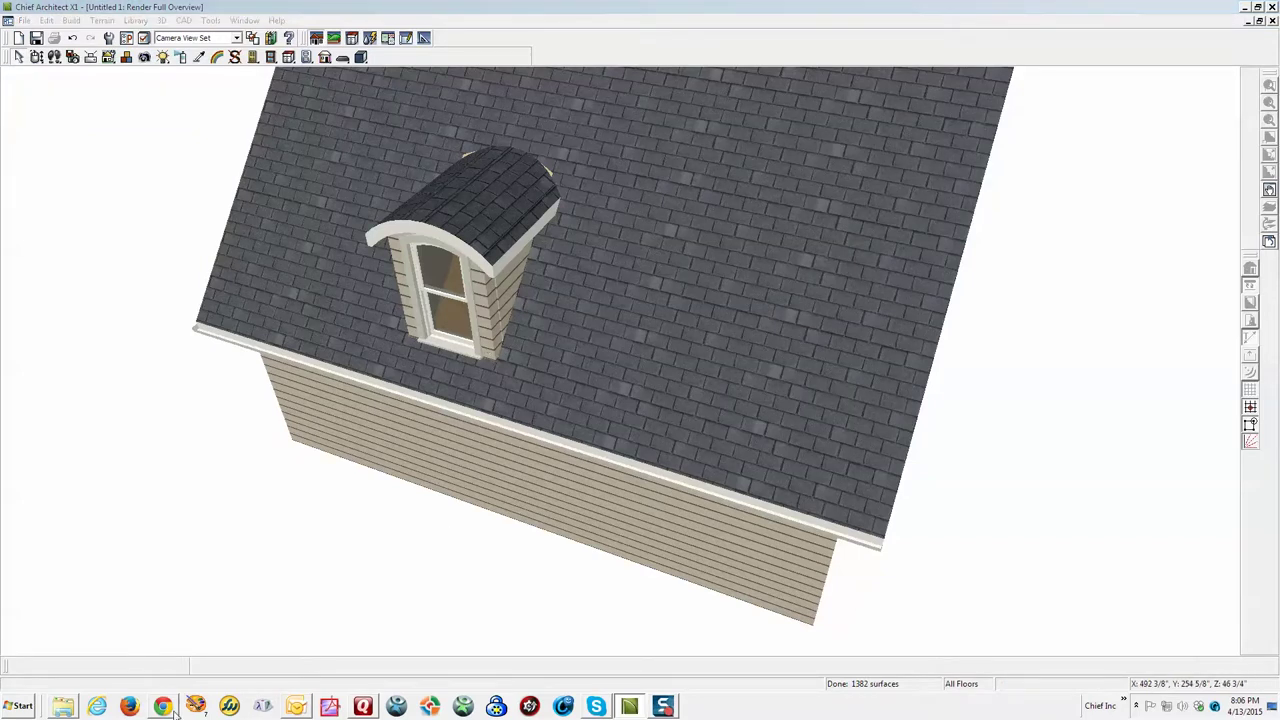
click(240, 530)
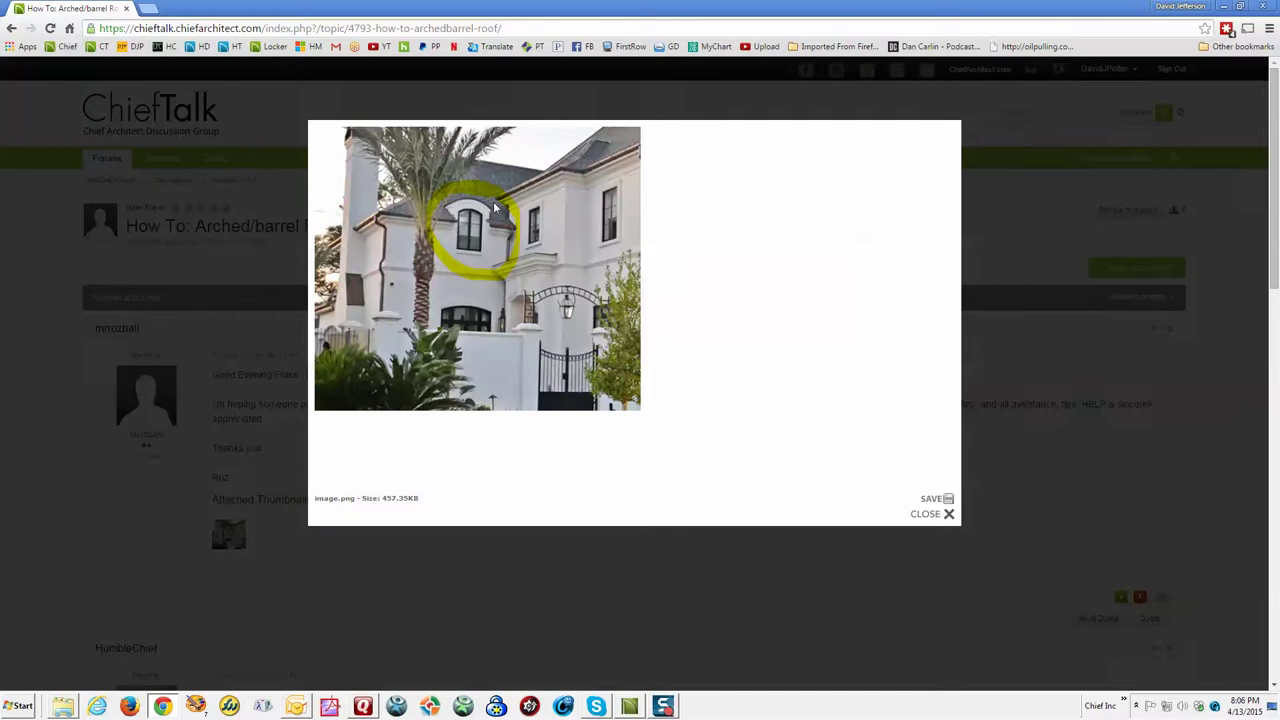
click(948, 513)
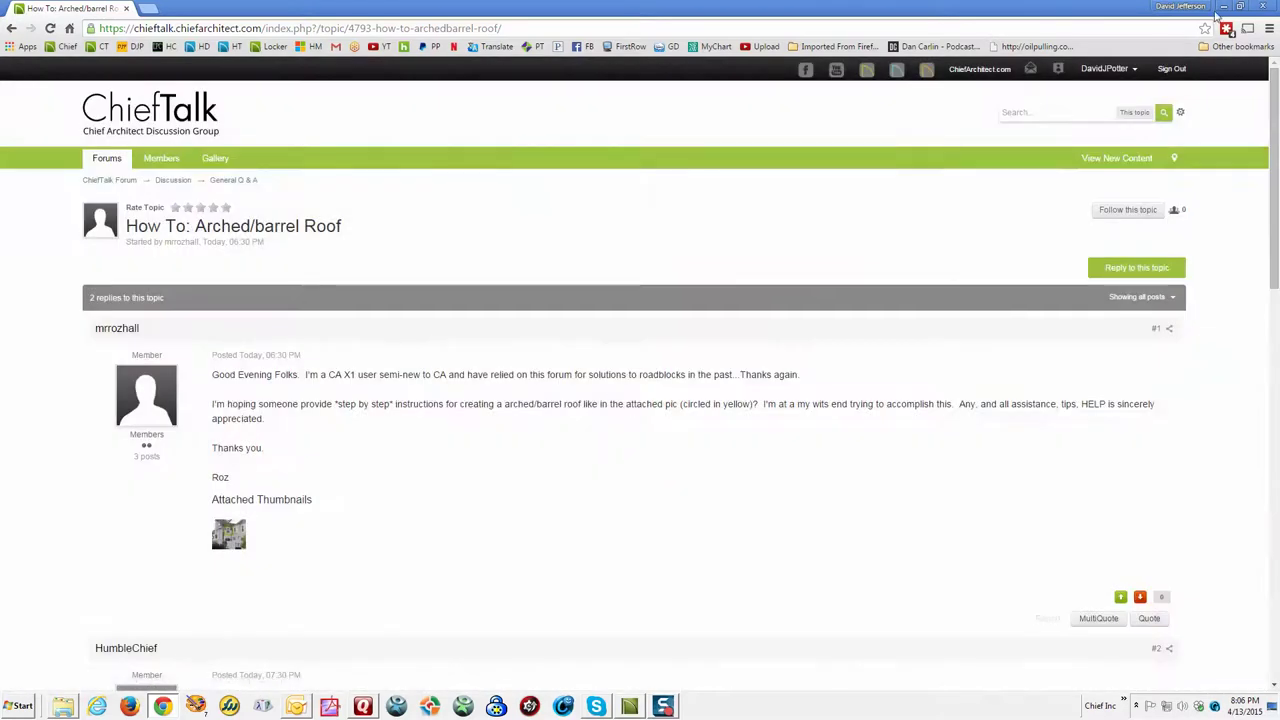
click(1222, 7)
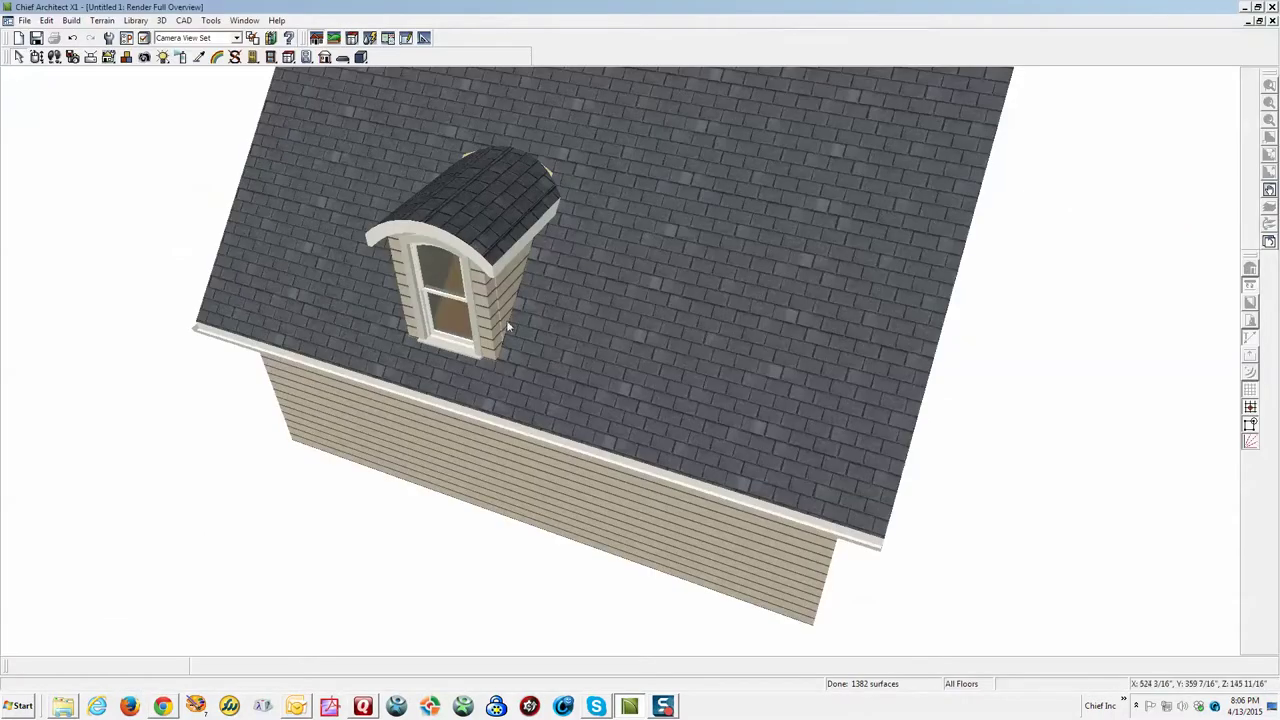
Step: Explode the barrel dormer into its separate components
click(493, 263)
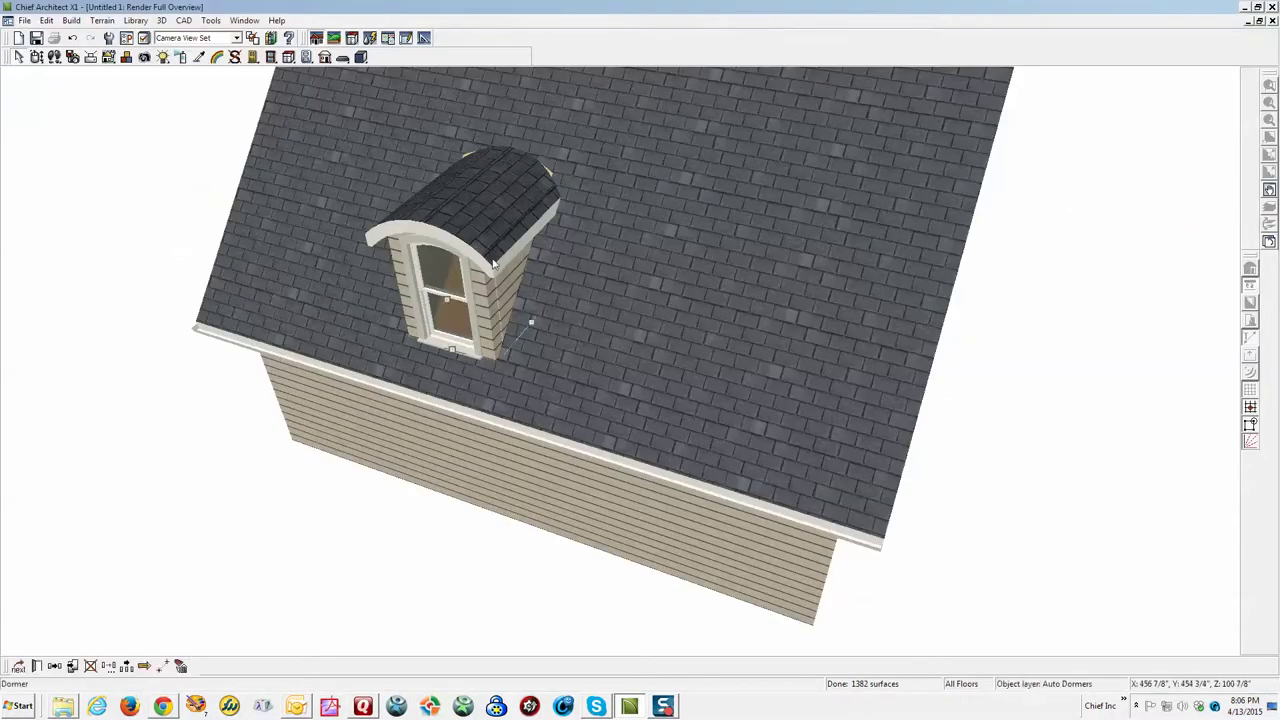
click(181, 665)
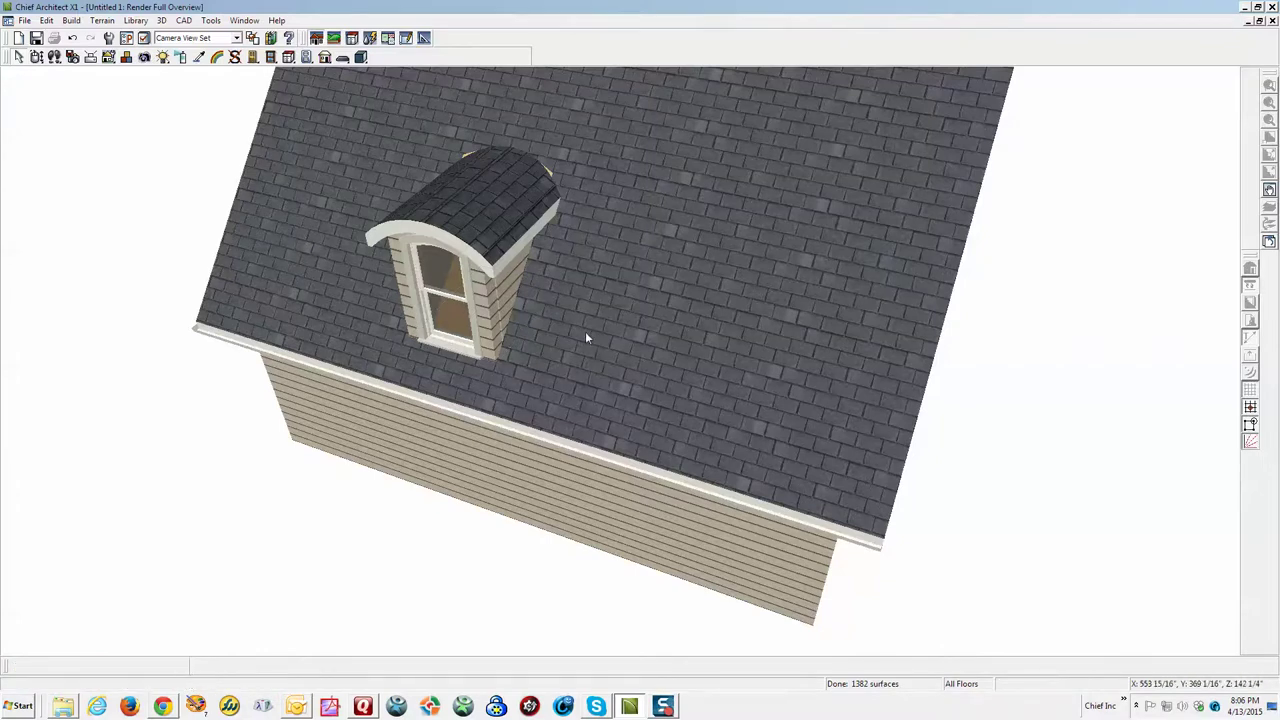
Step: In the floor plan, add two breaks to the front roof plane's eave edge, in line with the dormer's outer side walls
key(ctrl+Tab)
scroll(631, 282, down, 2)
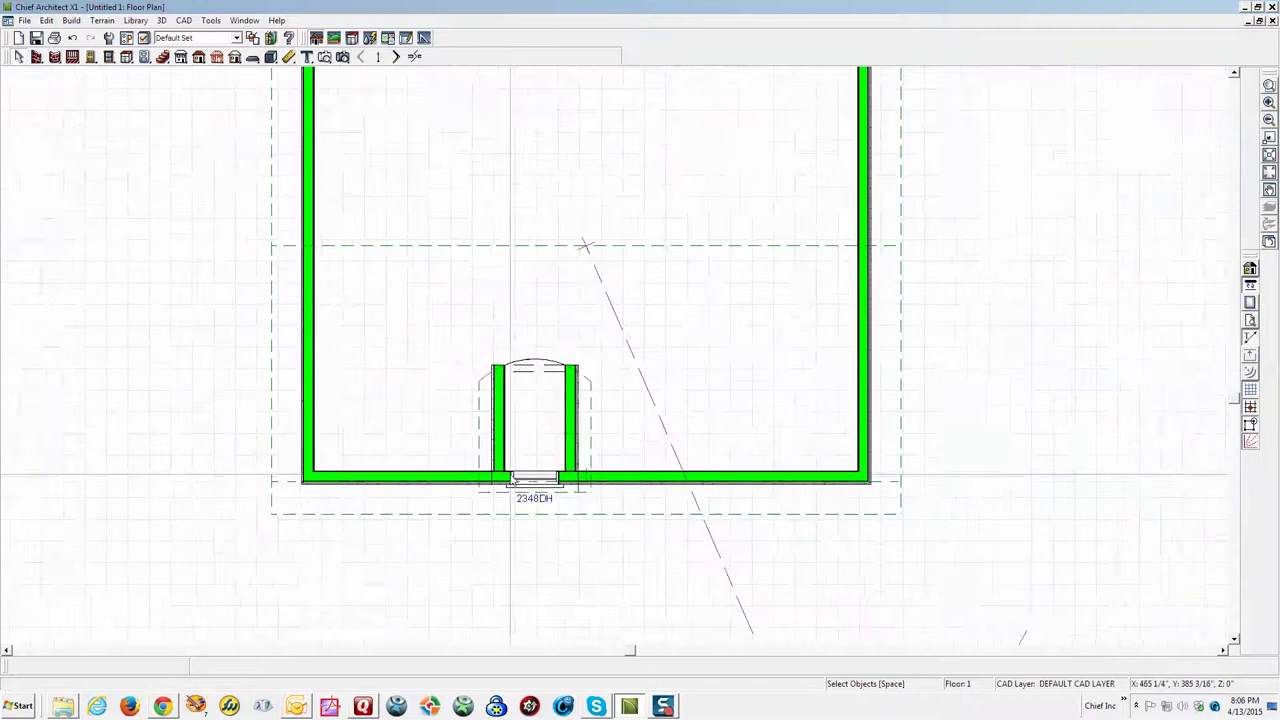
scroll(640, 312, up, 2)
click(640, 312)
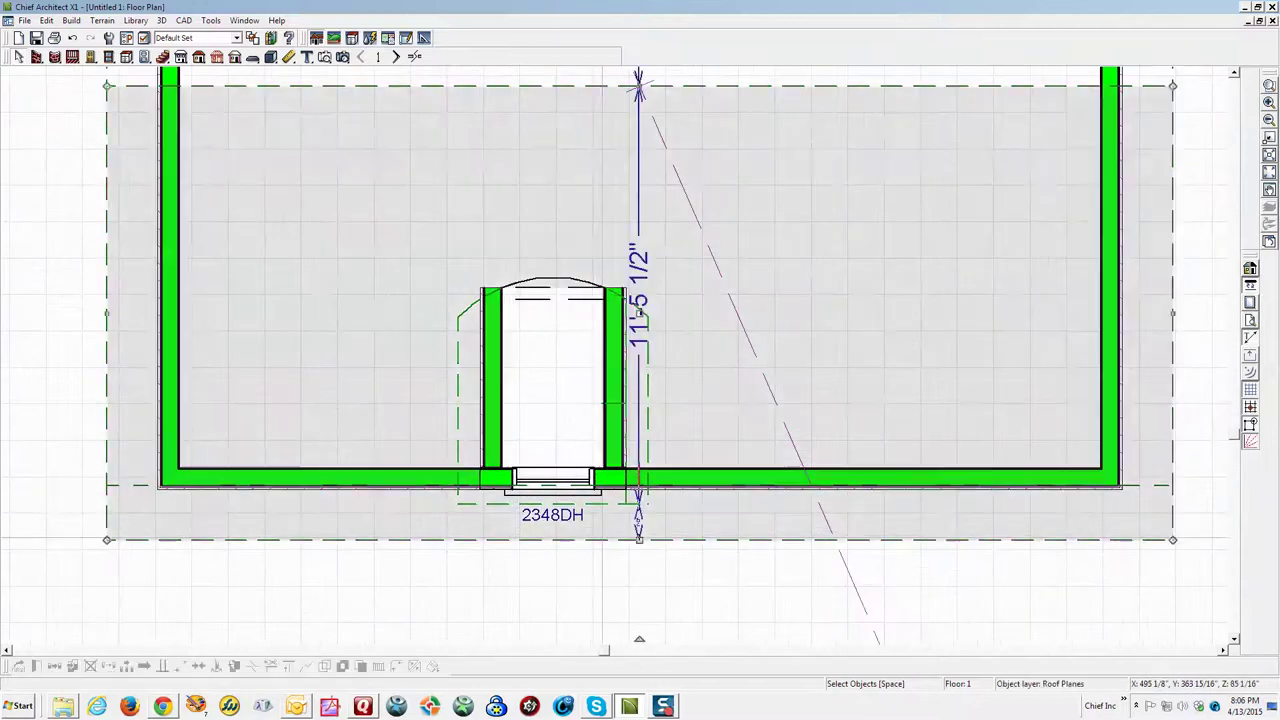
click(252, 667)
click(480, 541)
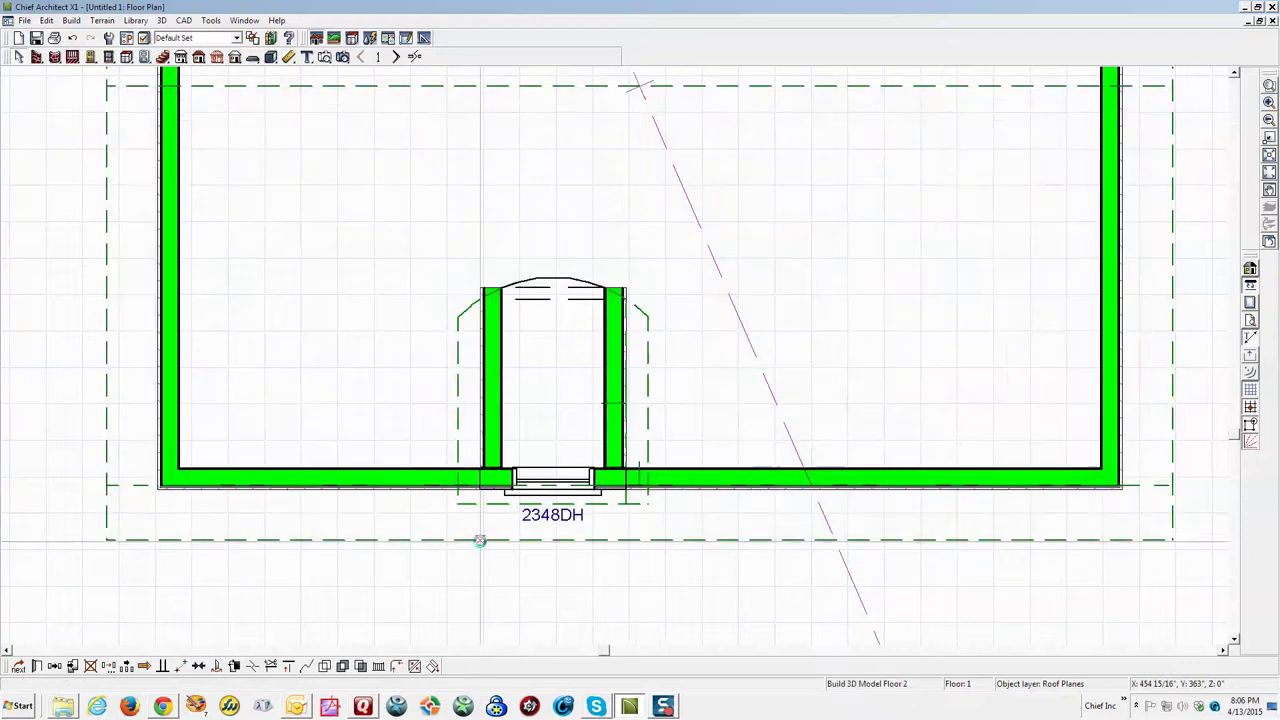
click(253, 667)
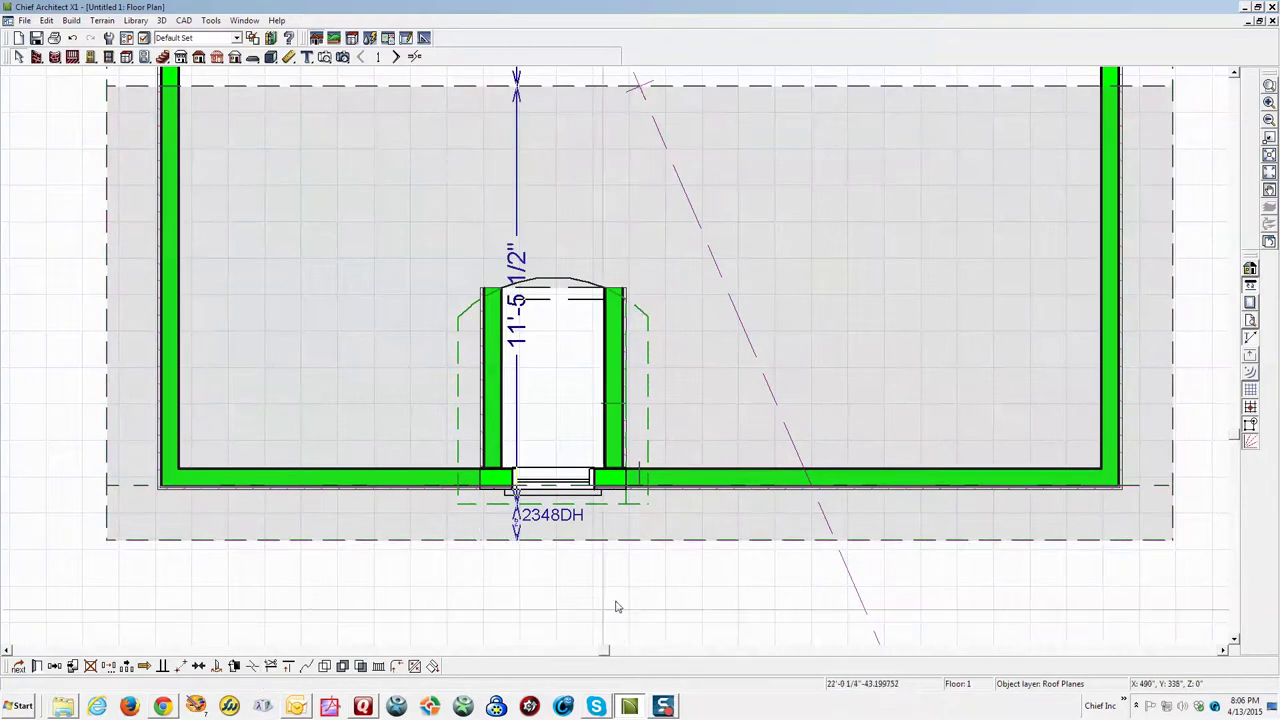
click(625, 542)
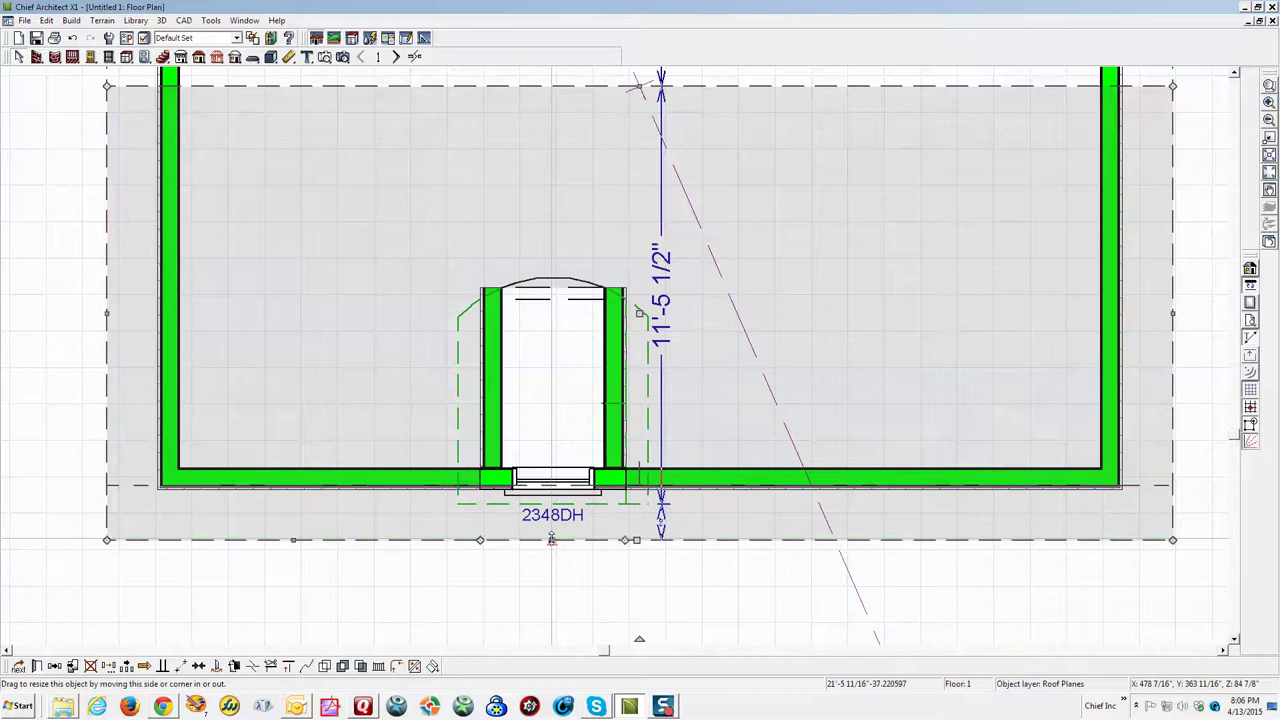
Step: Pull the eave segment between the two breaks back to the rear ends of the dormer walls, notching the roof plane around the dormer
mouse_move(552, 540)
mouse_down()
mouse_move(527, 262)
mouse_move(532, 292)
mouse_up()
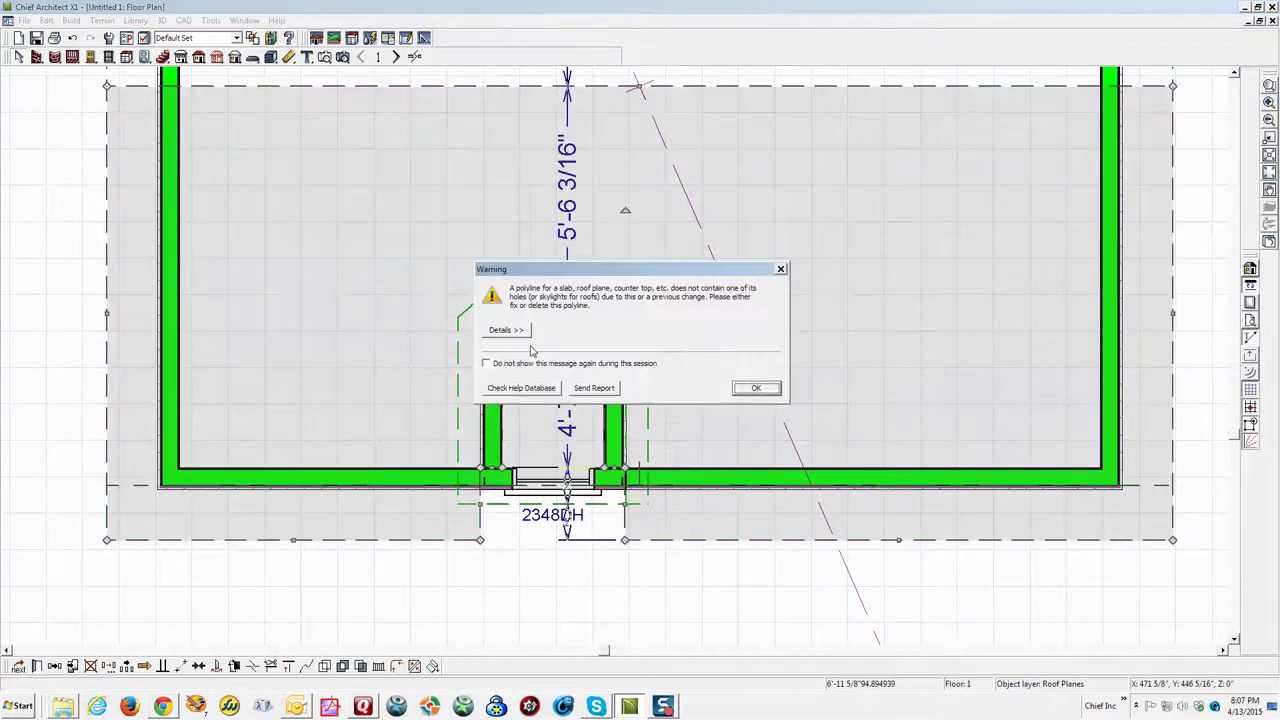
click(754, 389)
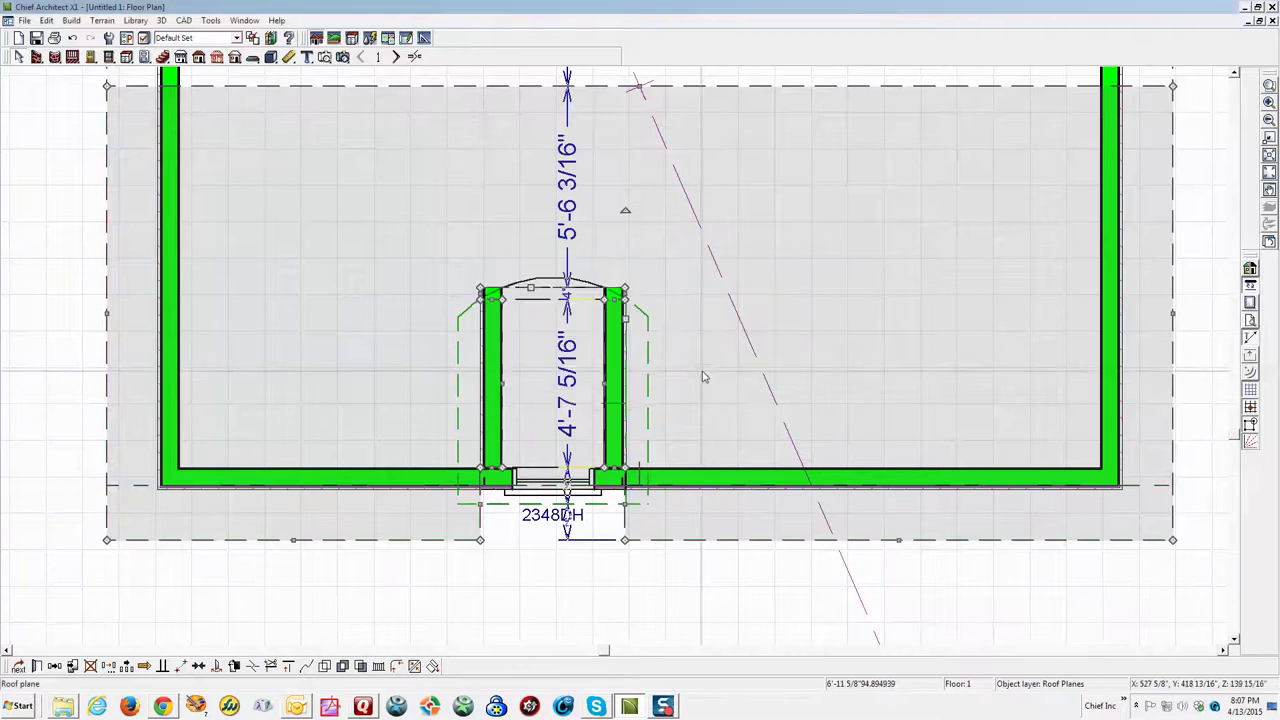
key(Escape)
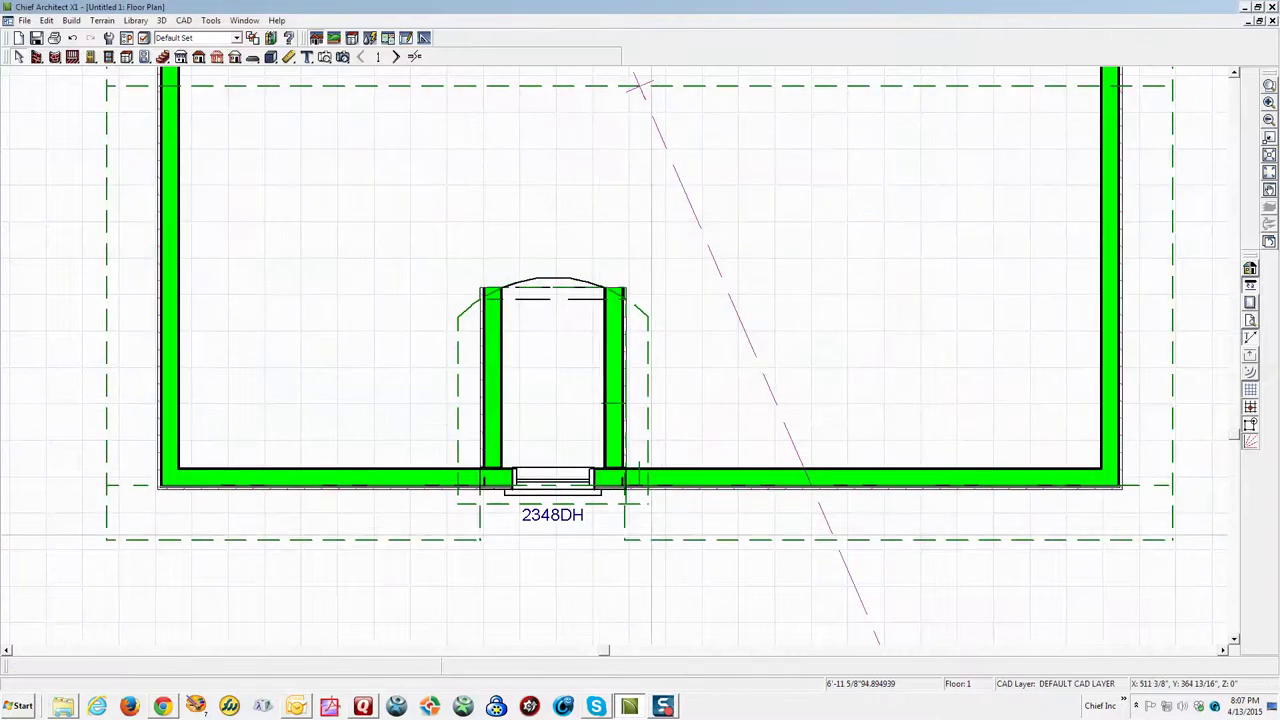
click(656, 539)
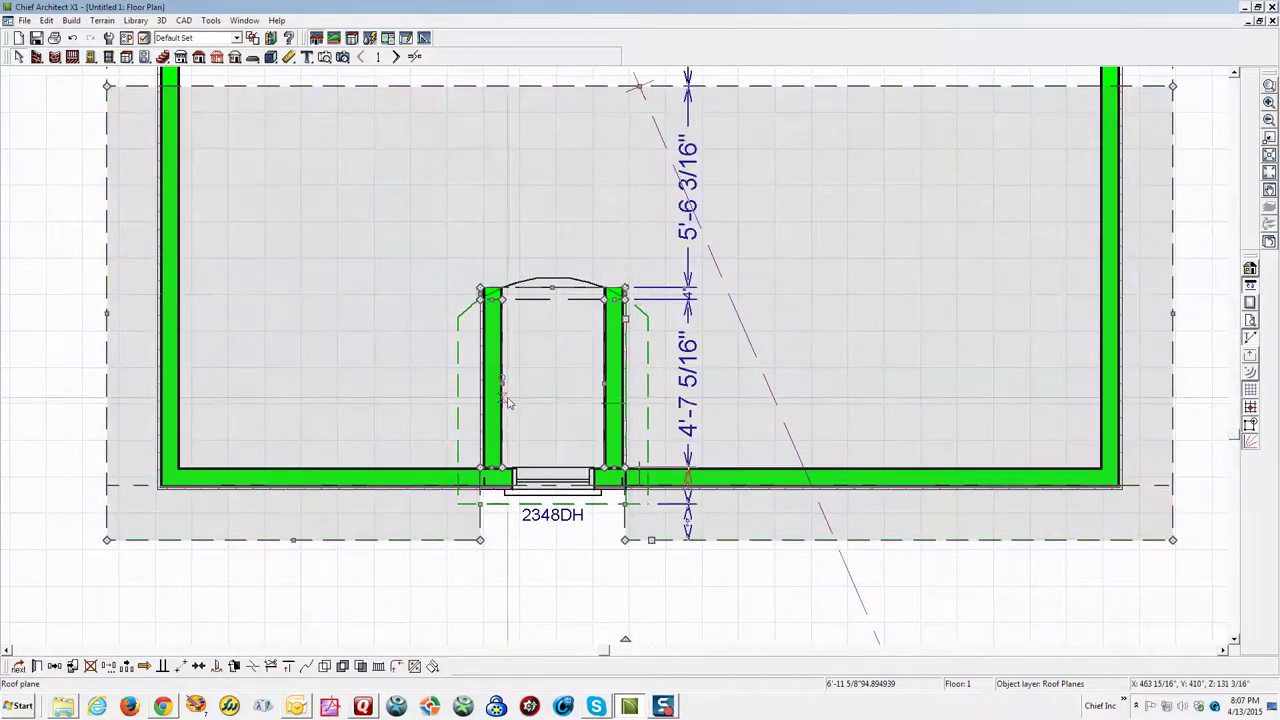
scroll(514, 393, up, 1)
key(Escape)
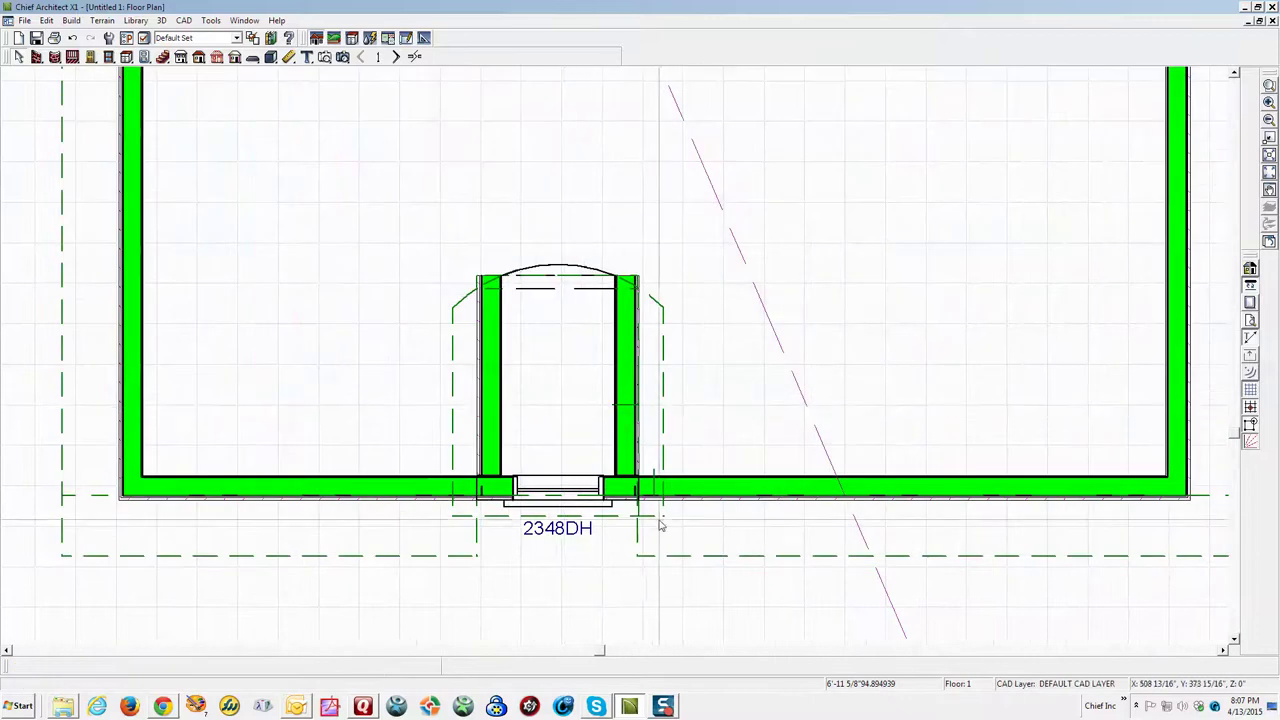
click(503, 420)
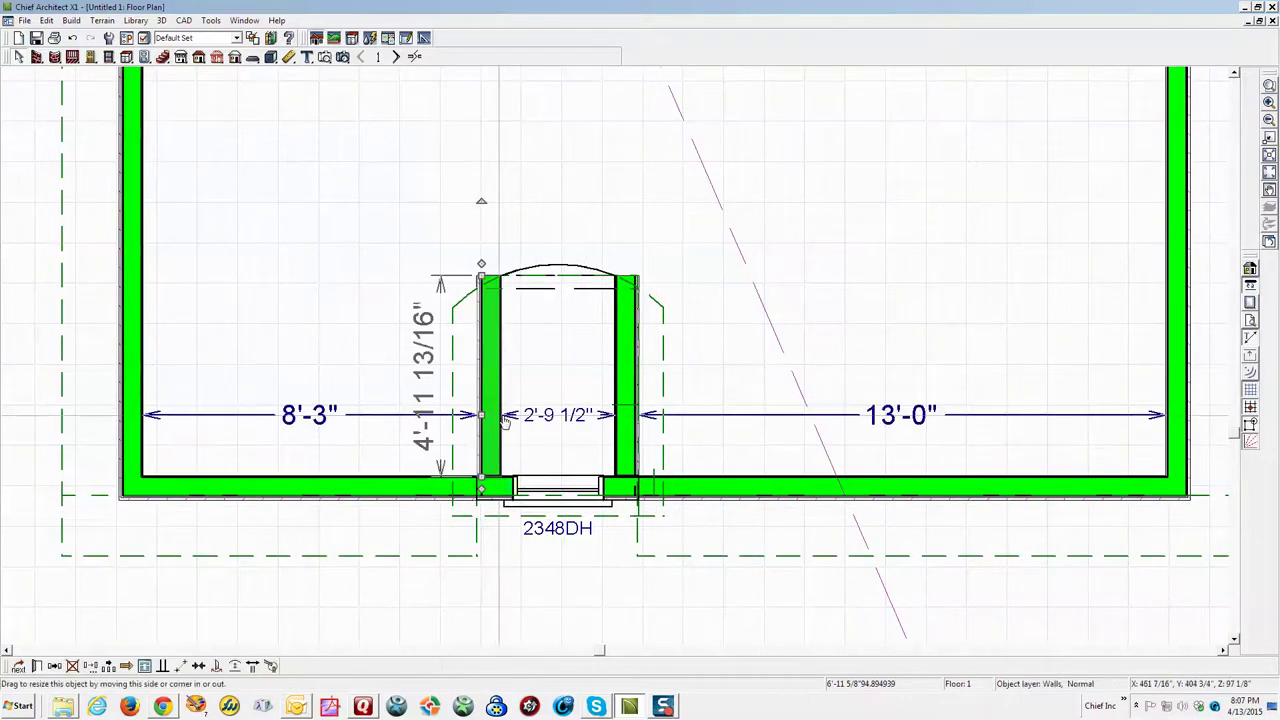
click(545, 361)
key(Escape)
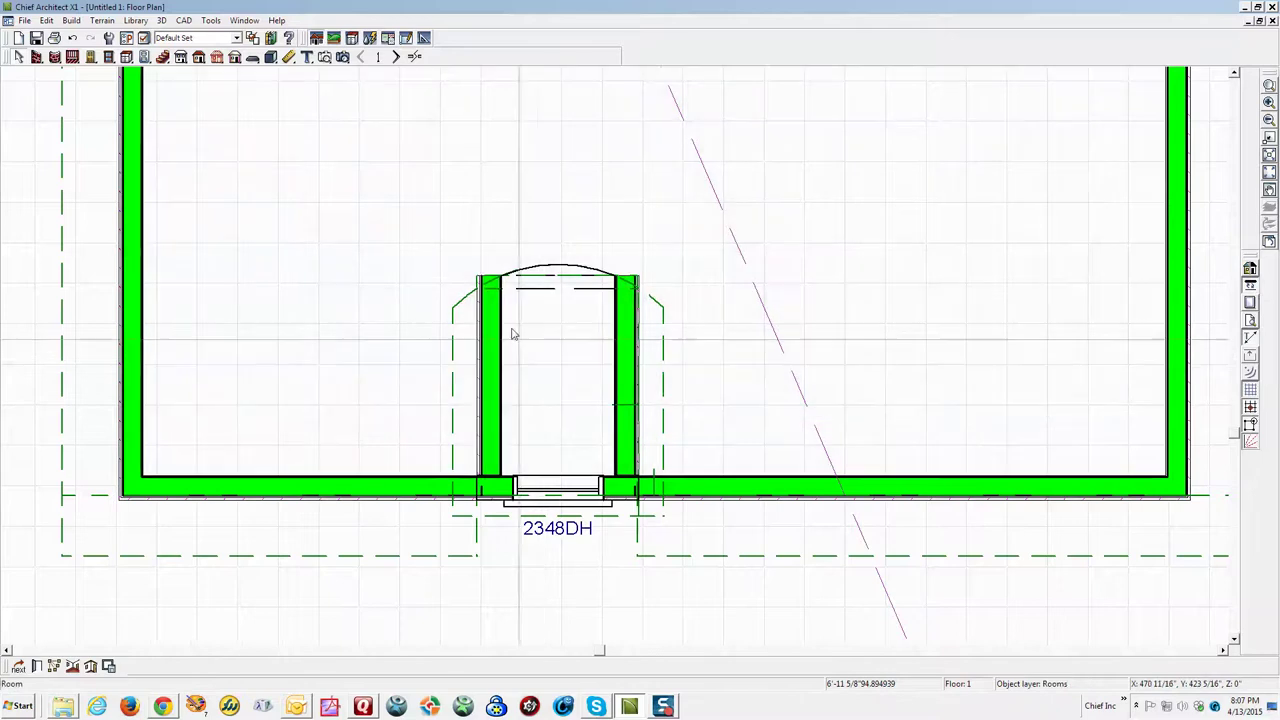
click(487, 285)
key(Tab)
key(Tab)
click(463, 185)
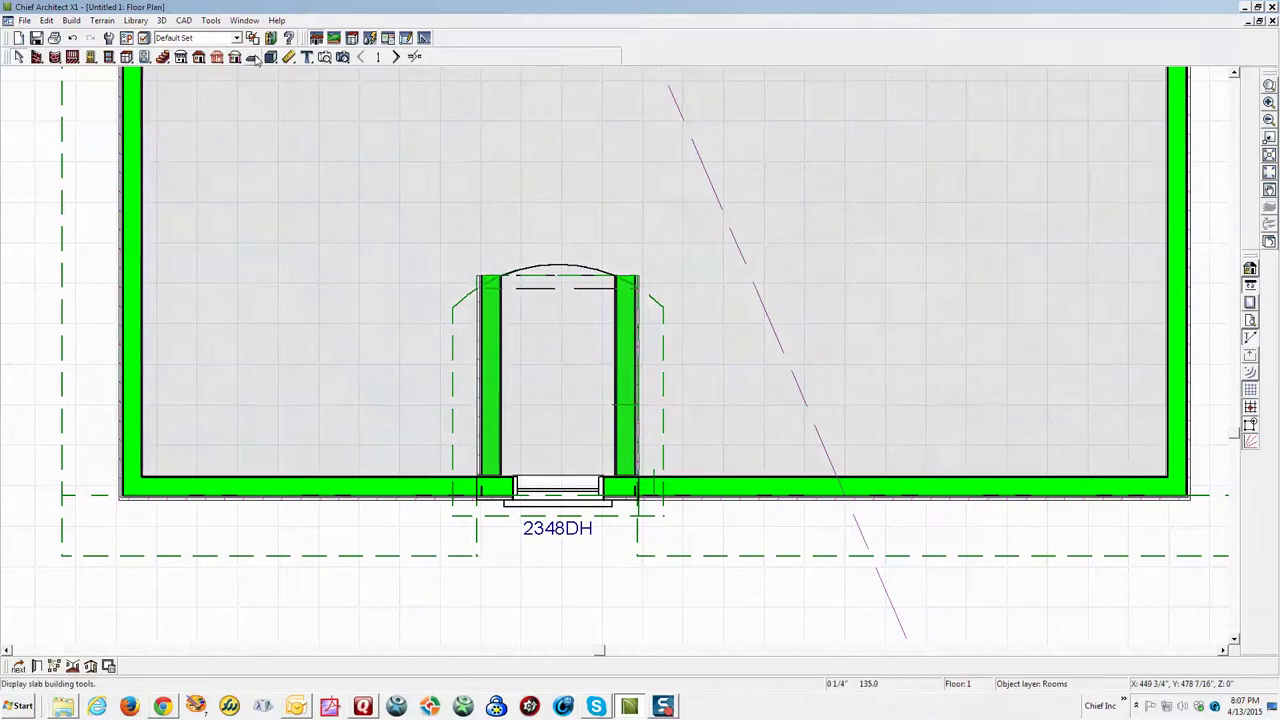
Step: Examine the display and lock settings of the roof layers in the layer display options
click(144, 37)
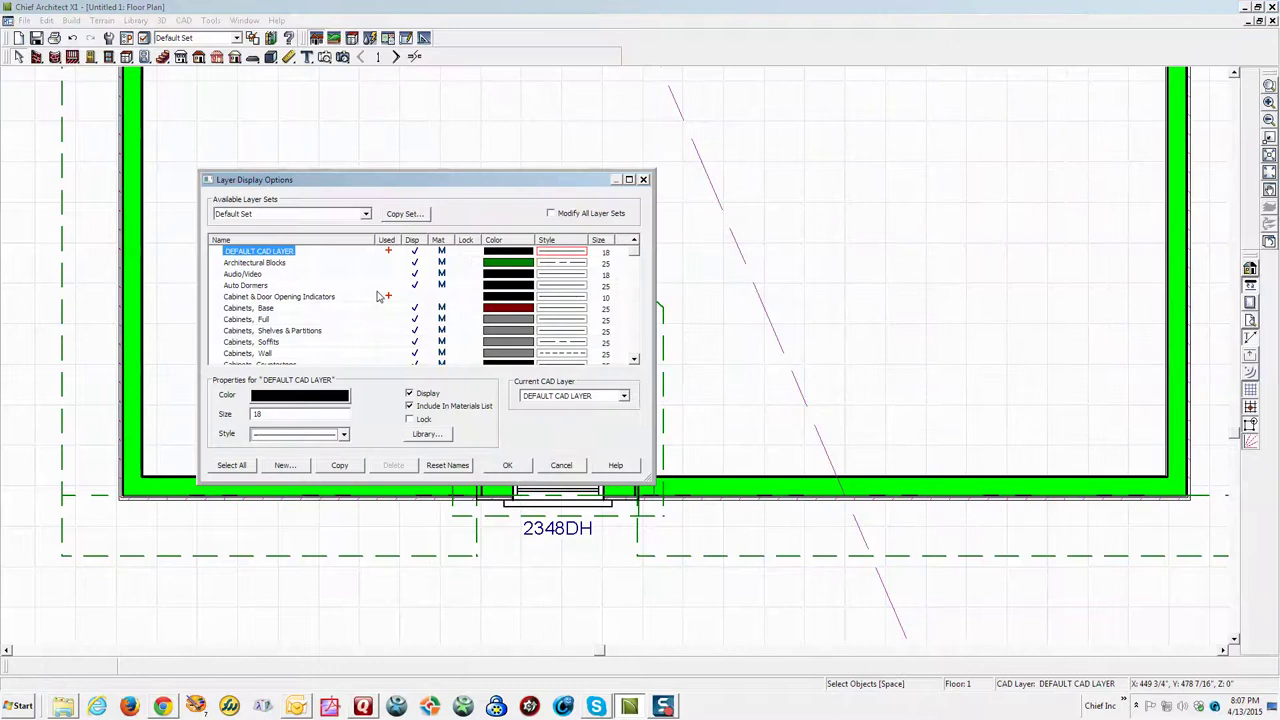
key(r)
scroll(377, 296, down, 2)
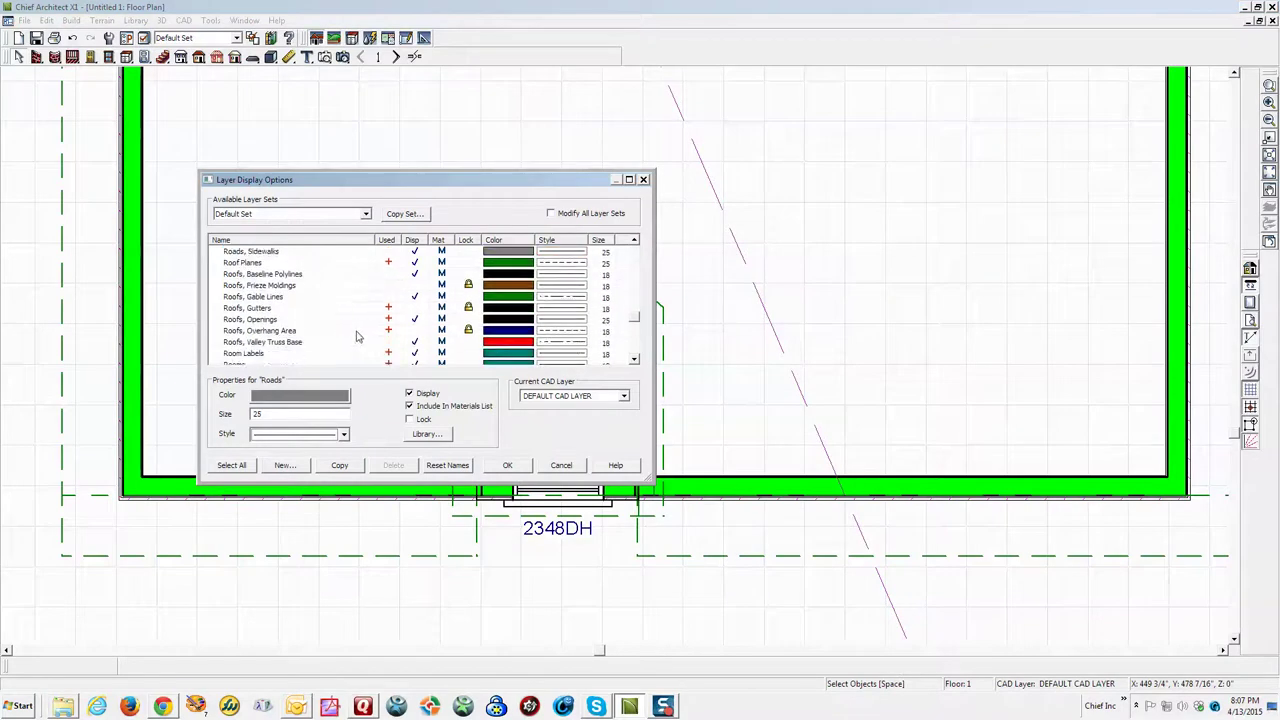
scroll(345, 336, up, 1)
scroll(345, 336, down, 2)
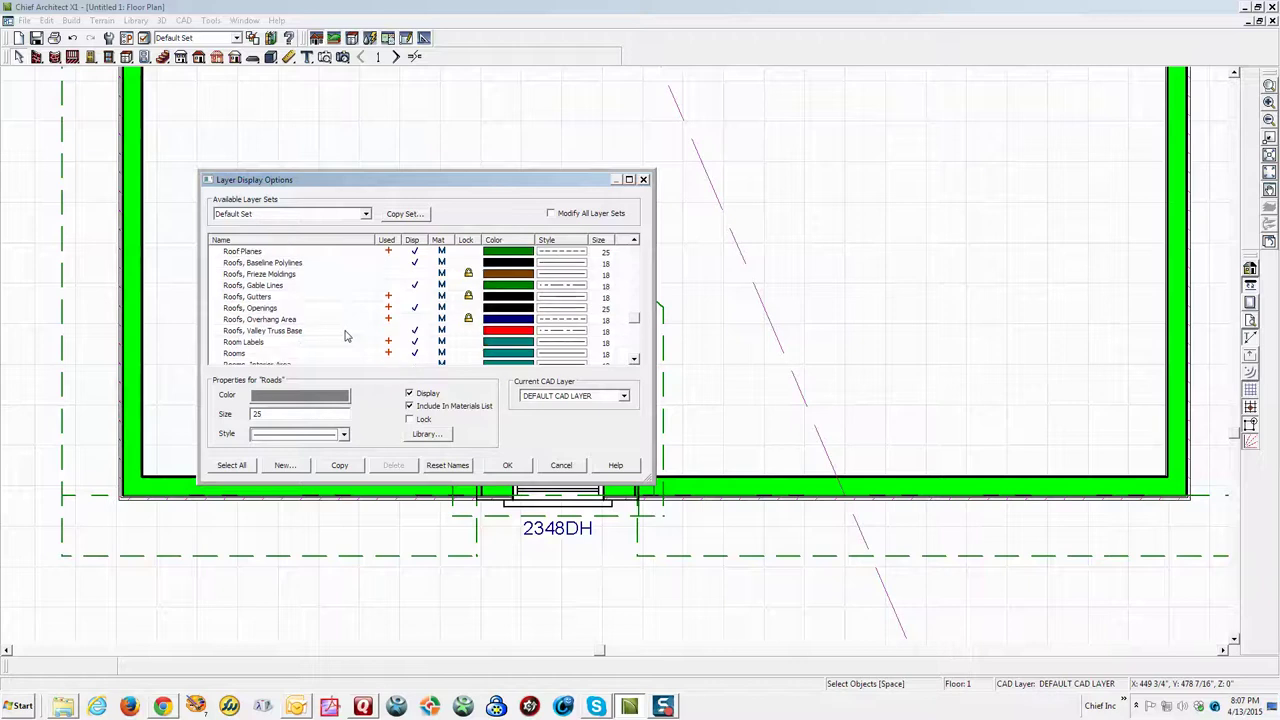
scroll(345, 336, up, 1)
scroll(345, 336, up, 2)
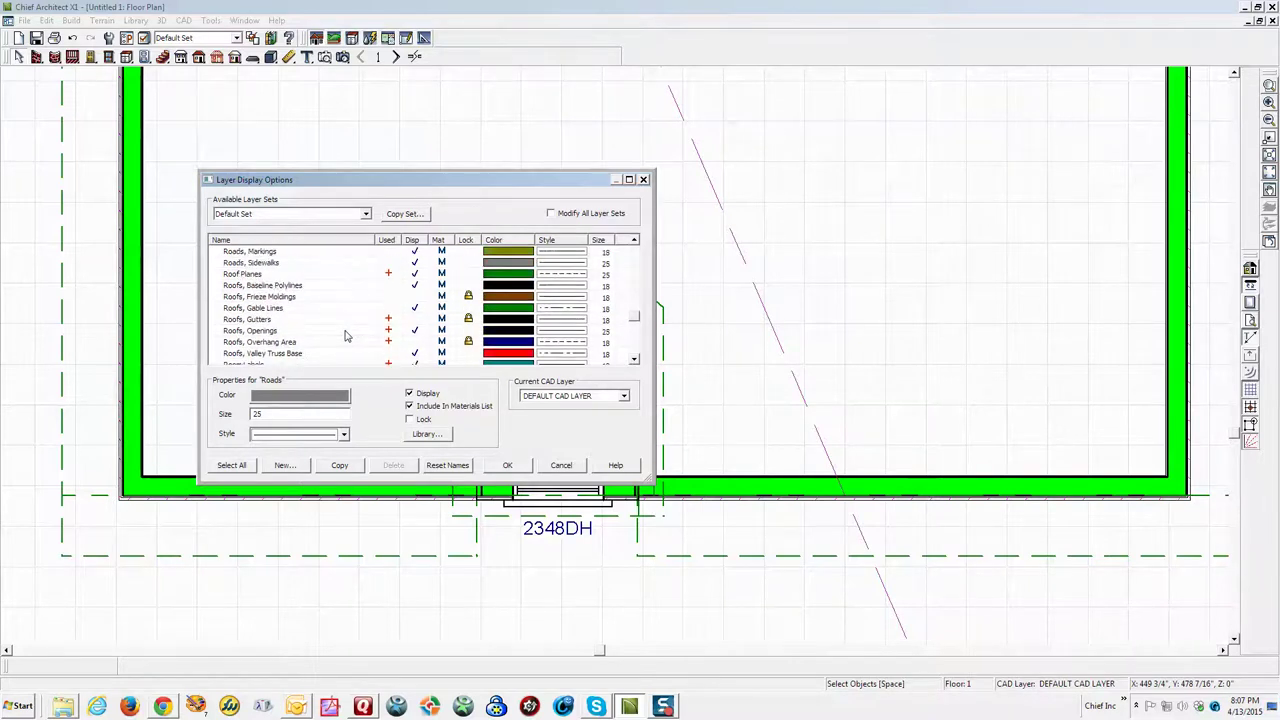
scroll(345, 336, up, 2)
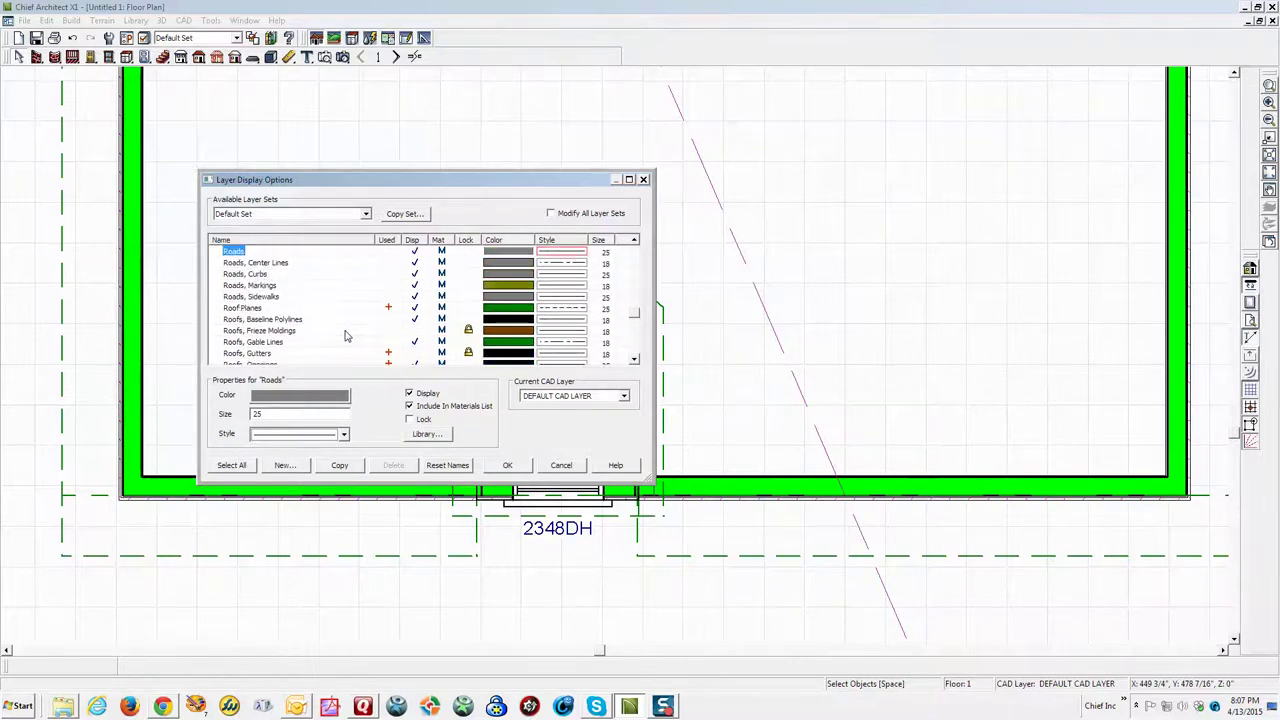
scroll(345, 336, down, 1)
scroll(281, 327, down, 2)
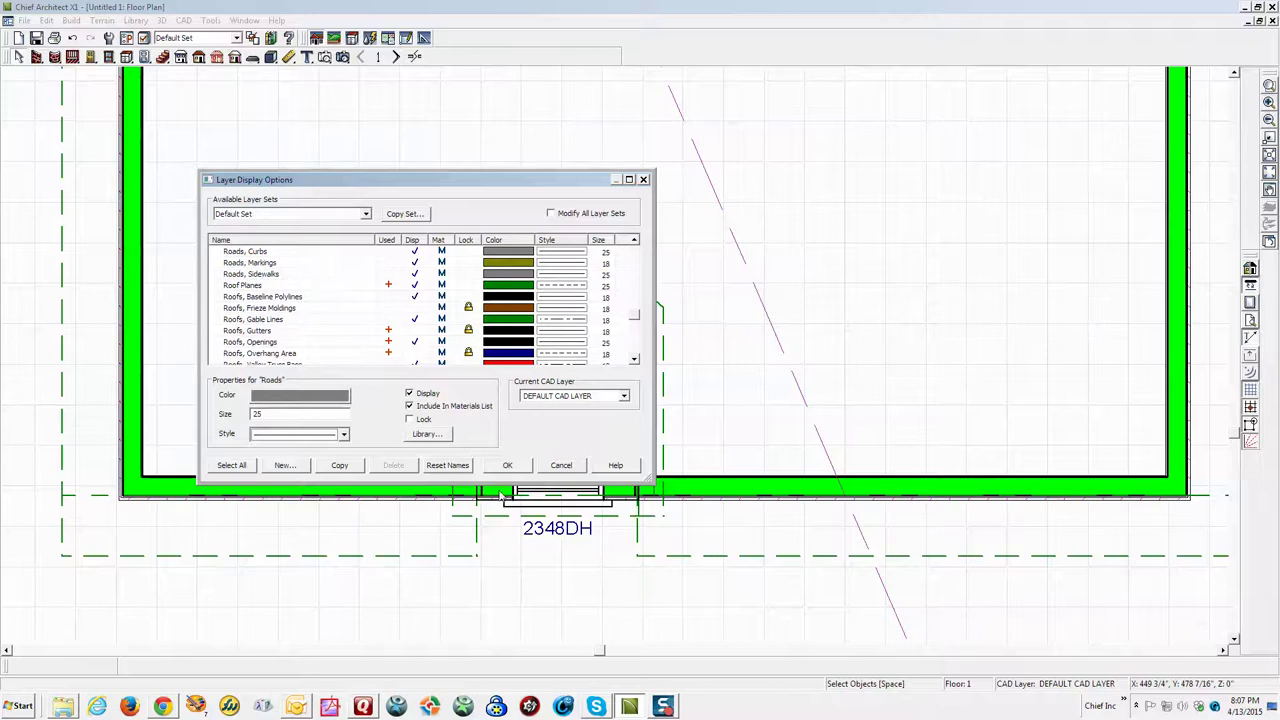
Step: Accept the layer display options and suppress the polyline hole warning for the rest of the session
click(507, 466)
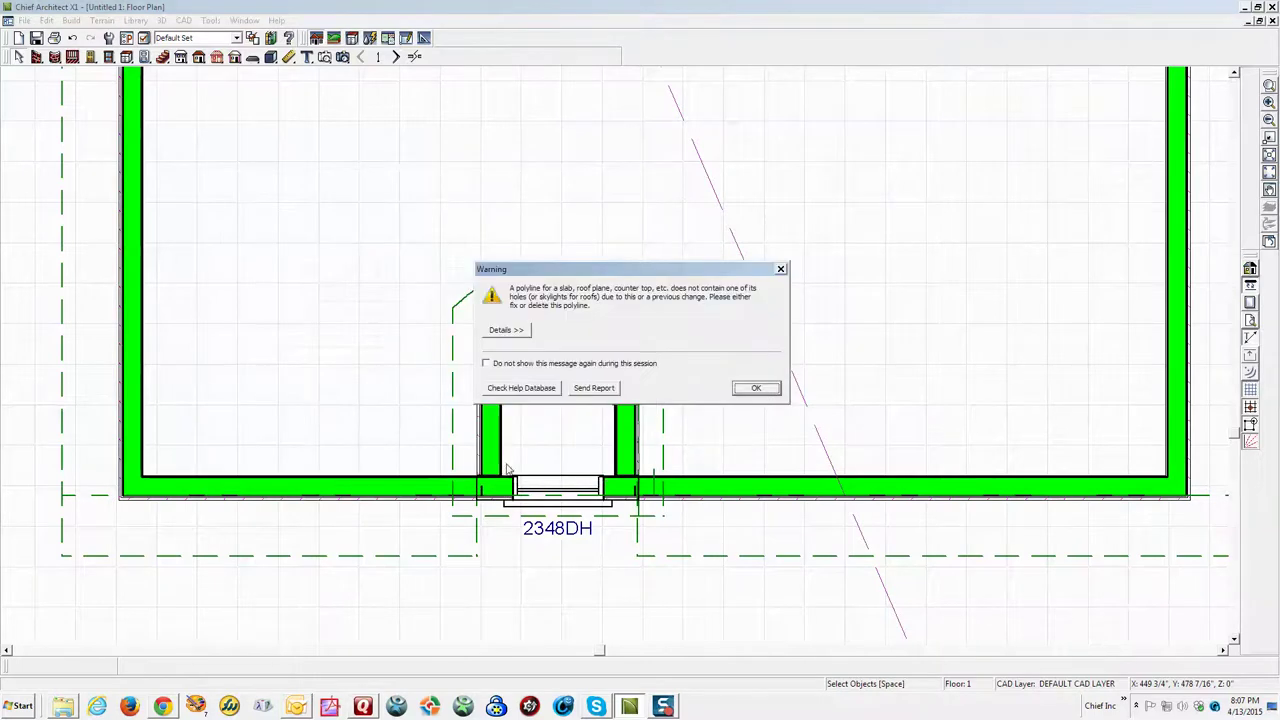
click(501, 366)
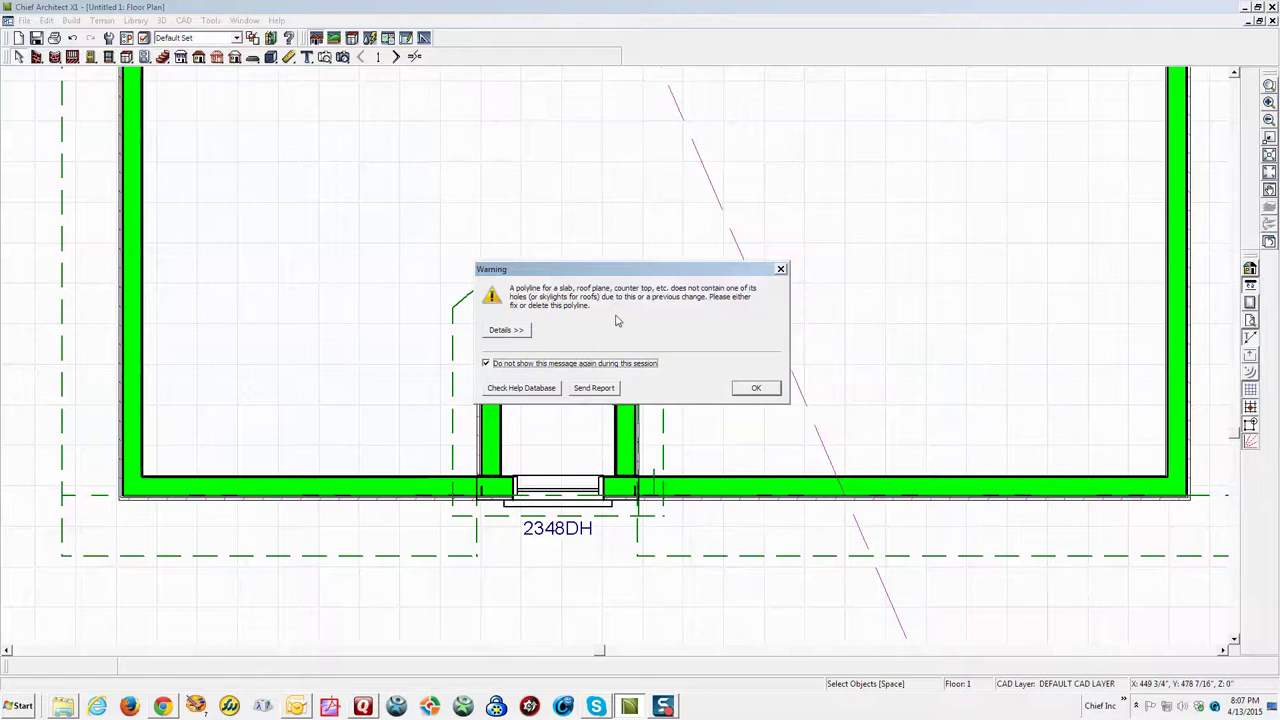
click(744, 390)
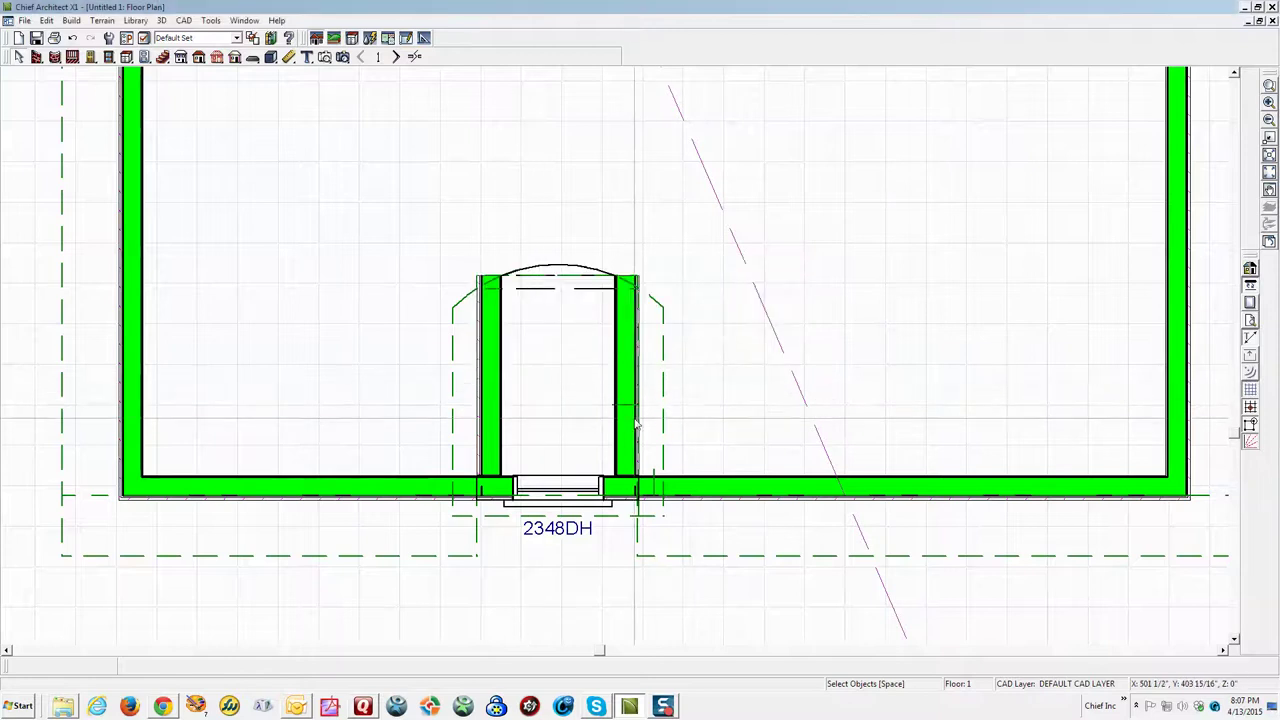
Step: Move the dormer's roof plane hole out onto the open roof to the right of the dormer and dismiss the warning
click(632, 405)
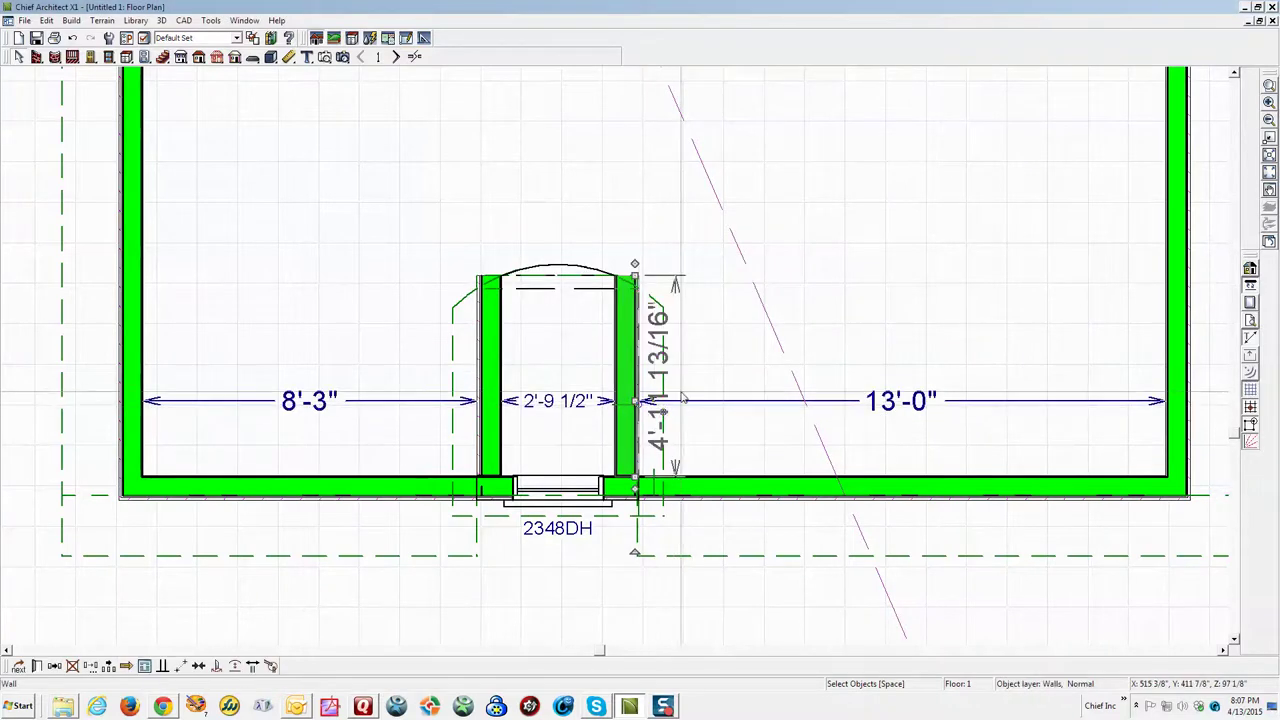
click(681, 397)
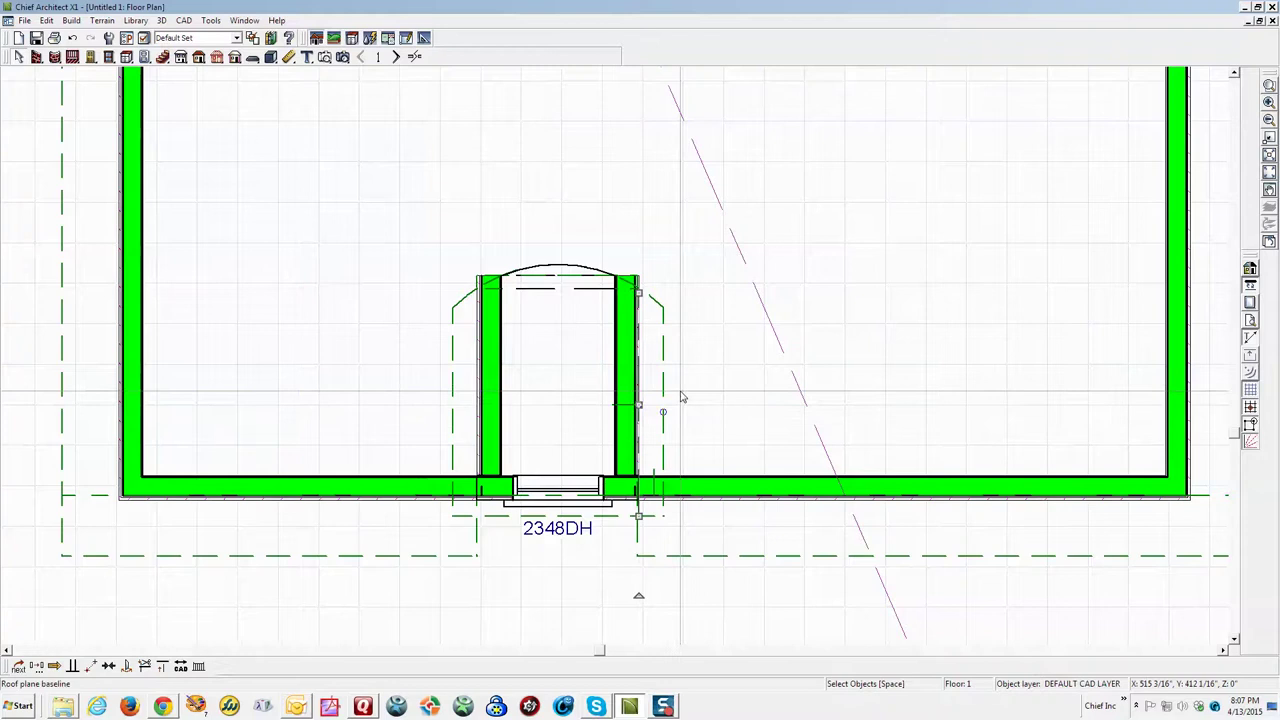
click(681, 393)
click(624, 503)
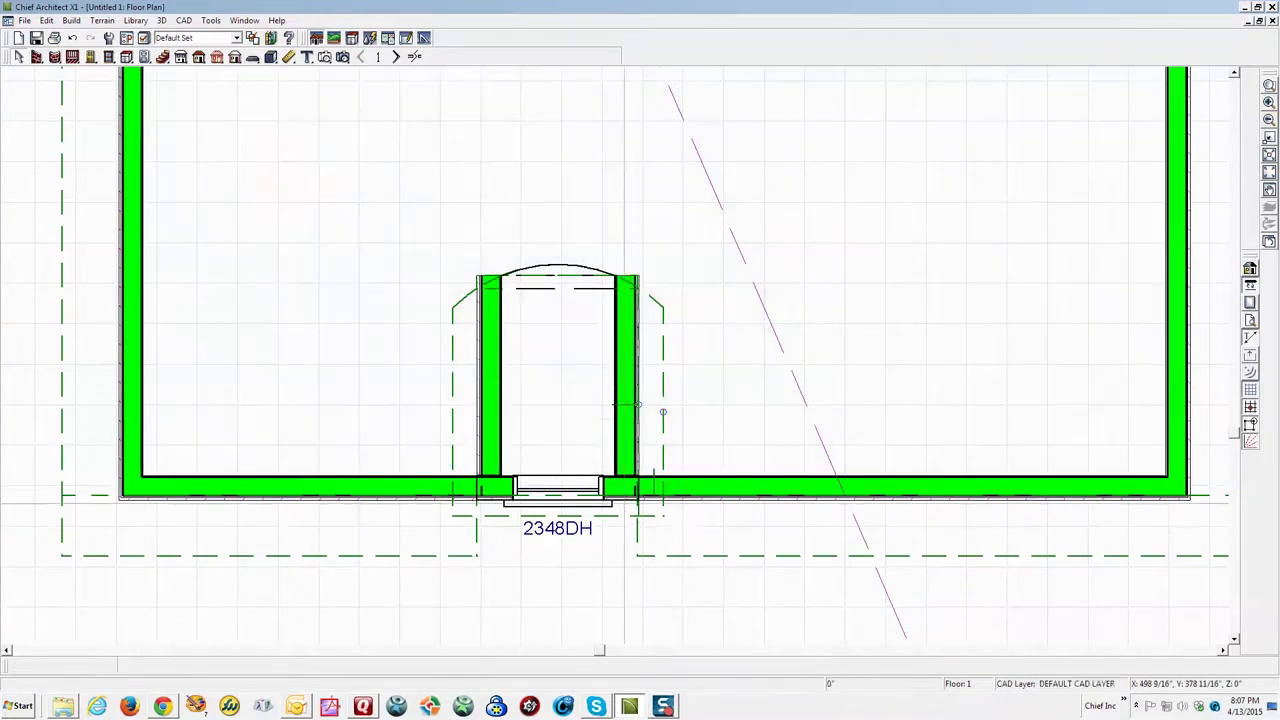
key(Tab)
key(Tab)
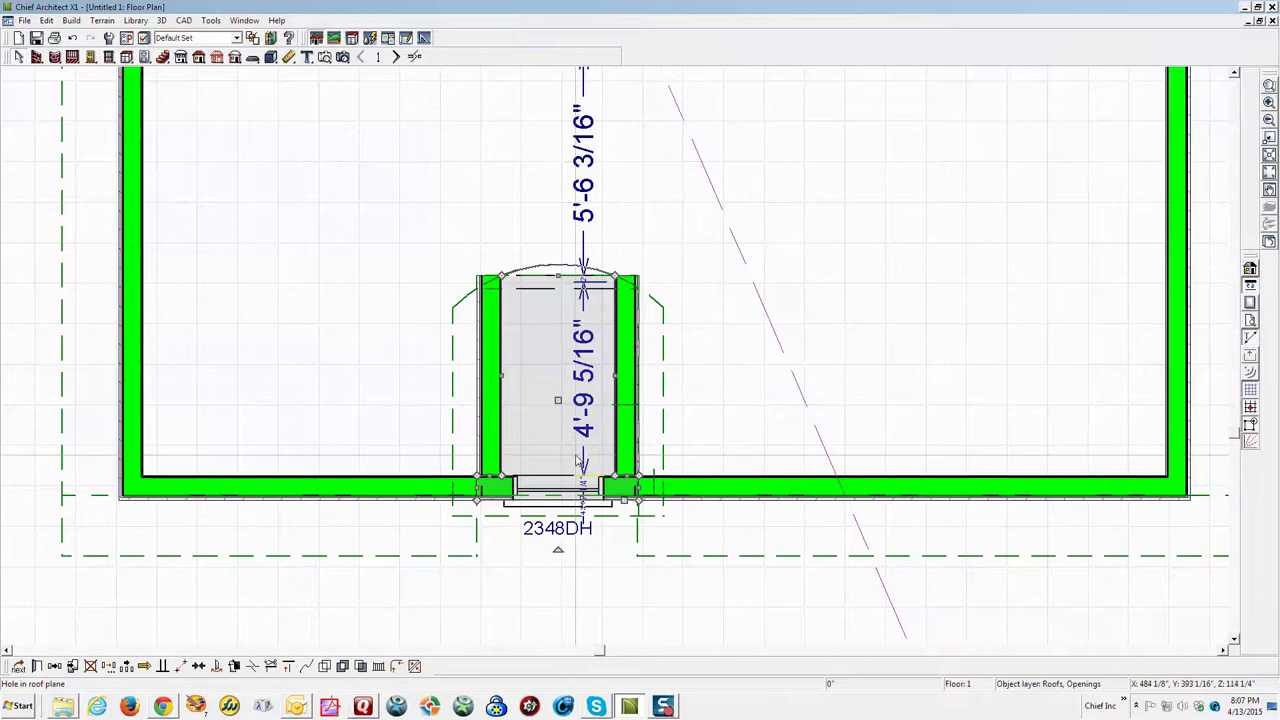
drag(560, 403, 787, 376)
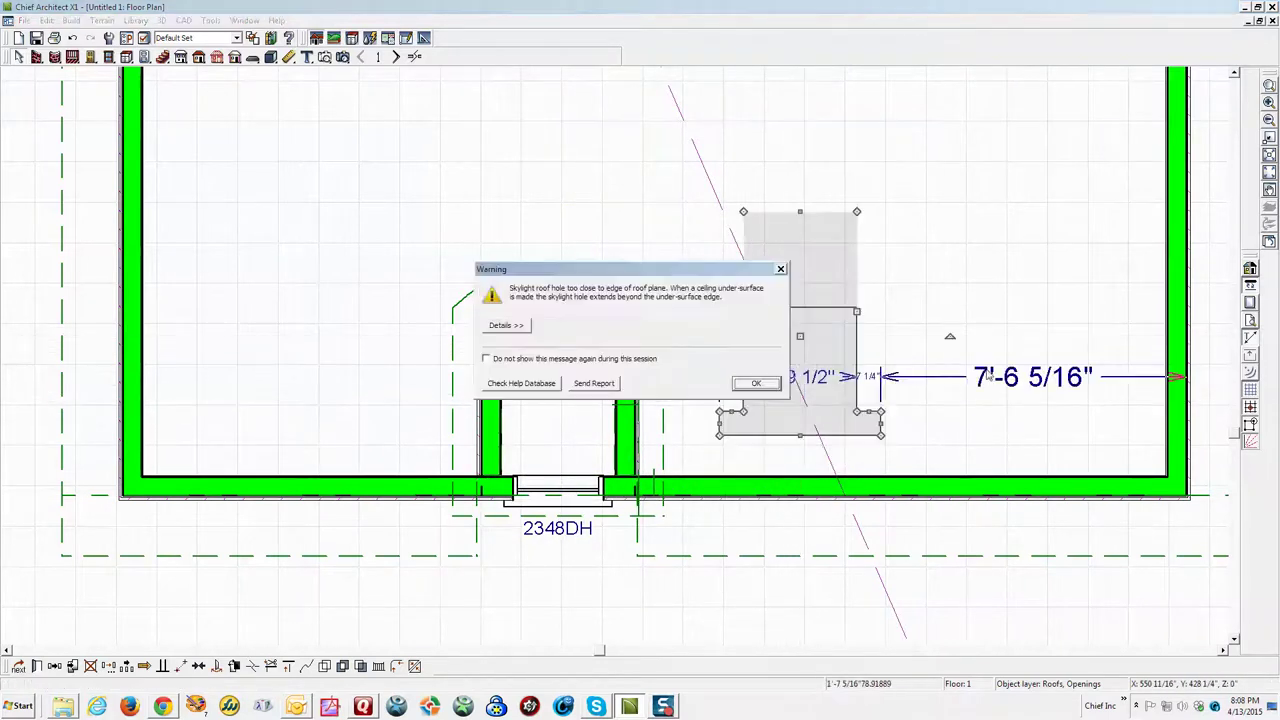
click(756, 384)
click(780, 586)
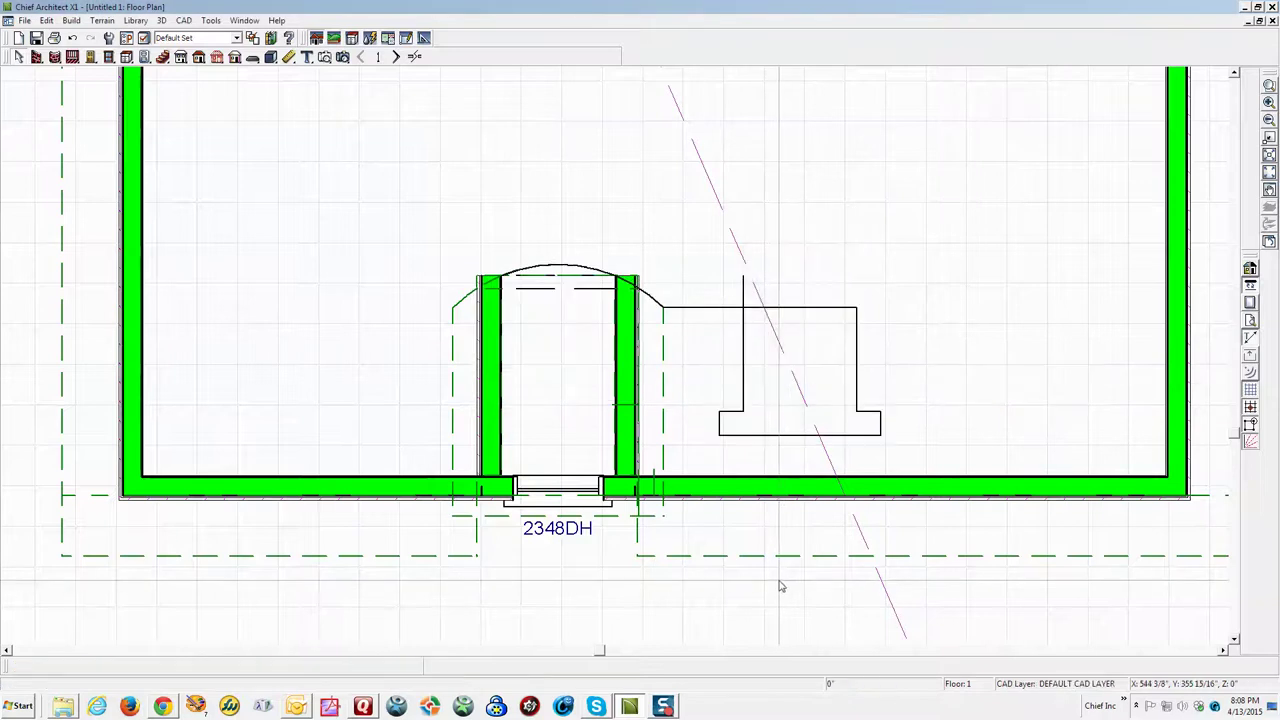
Step: Render a full overview to inspect the moved hole in the roof, and return to the floor plan
click(344, 58)
click(504, 57)
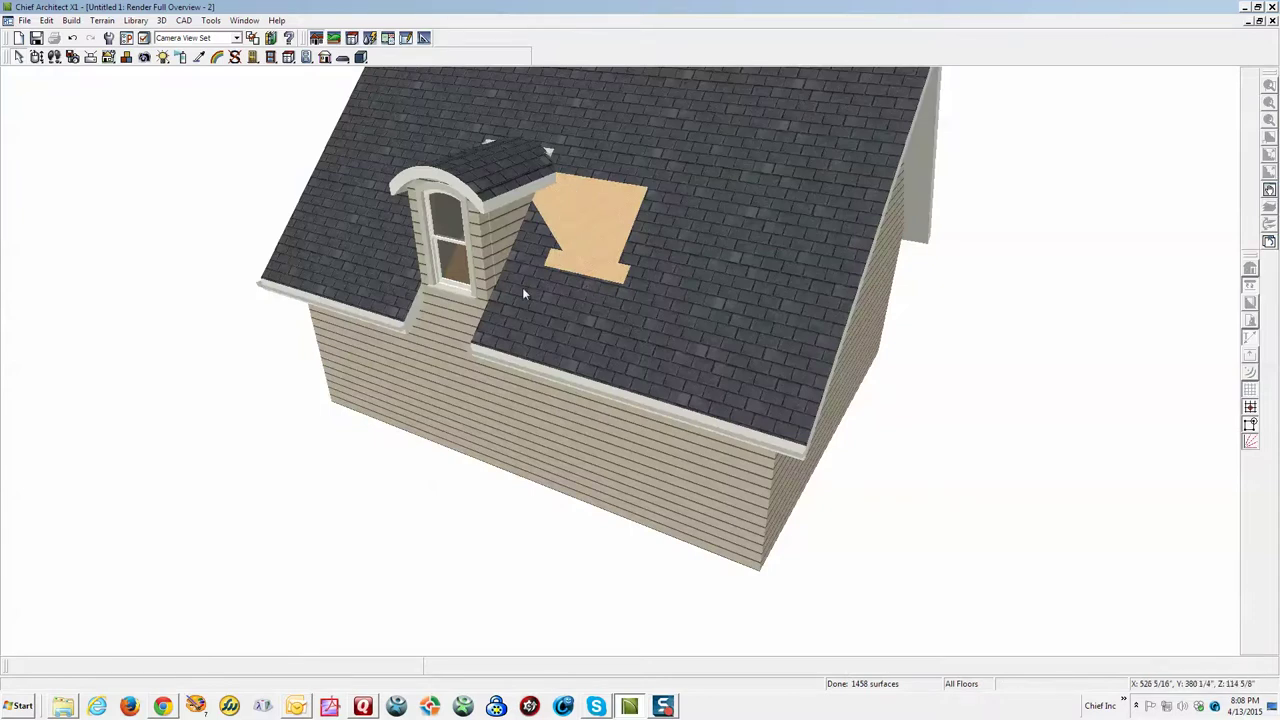
key(ctrl+Tab)
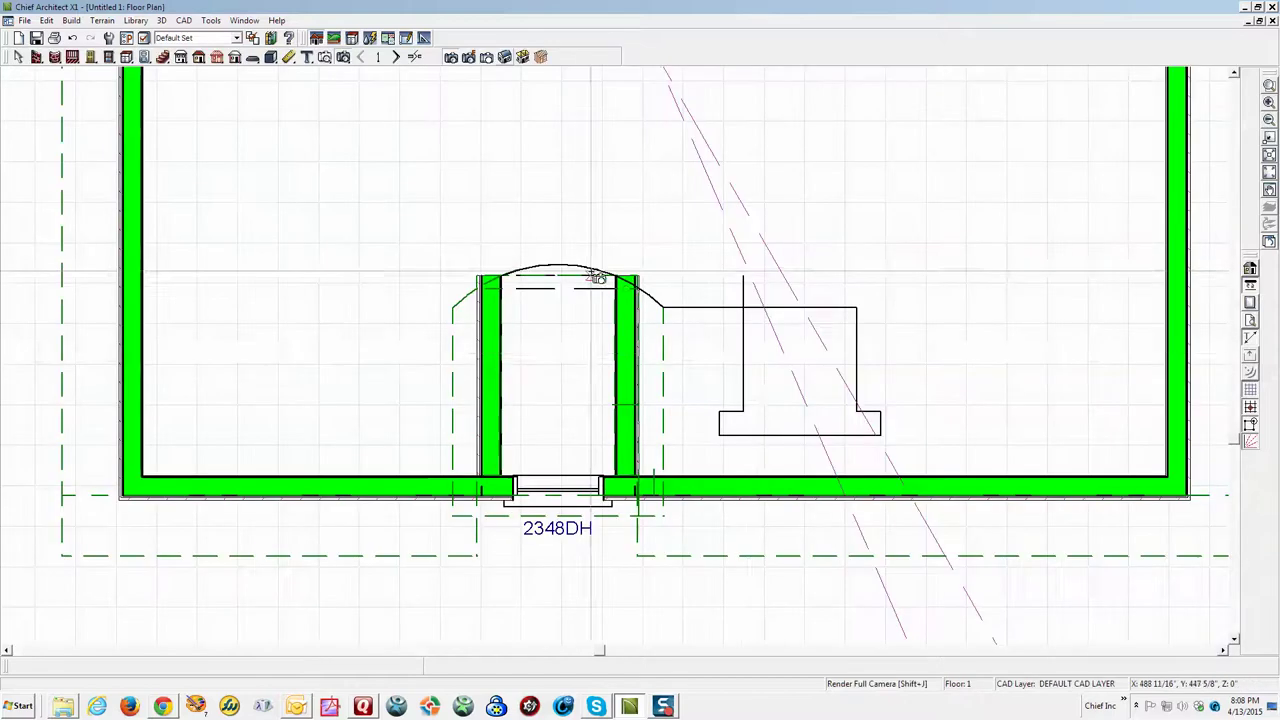
Step: Delete the leftover dormer hole from the front roof plane
key(space)
click(820, 323)
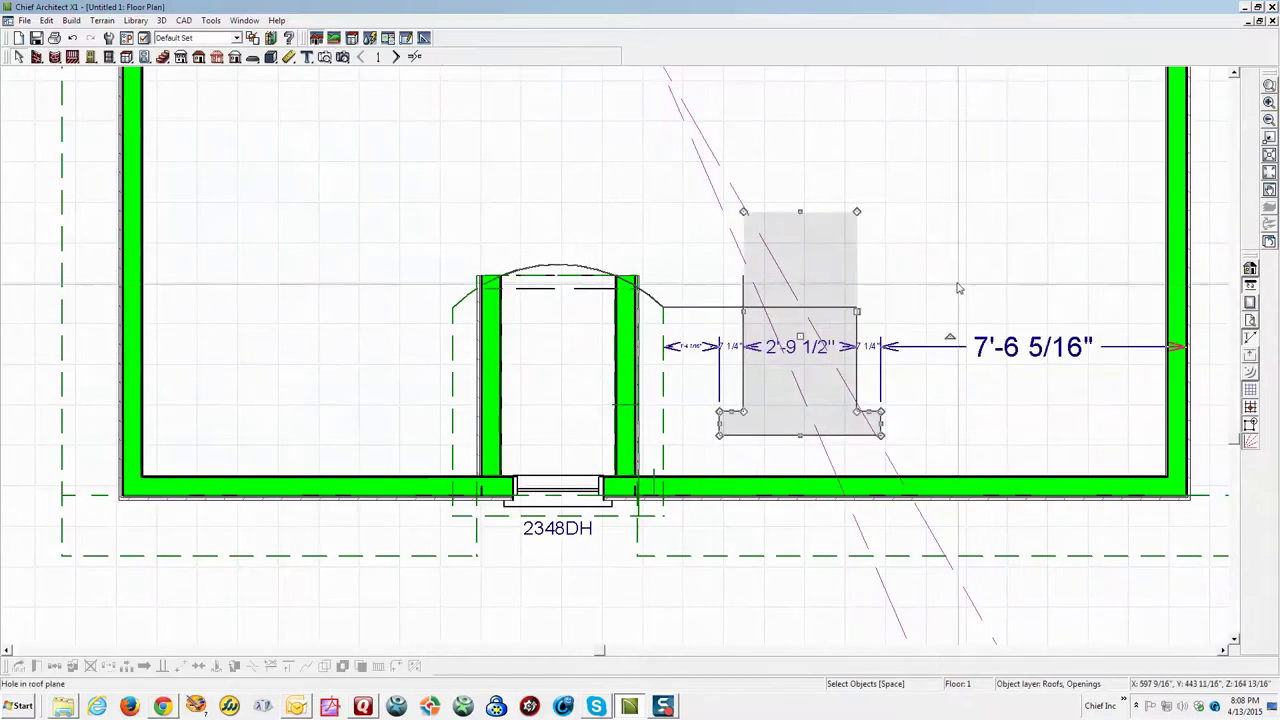
key(Delete)
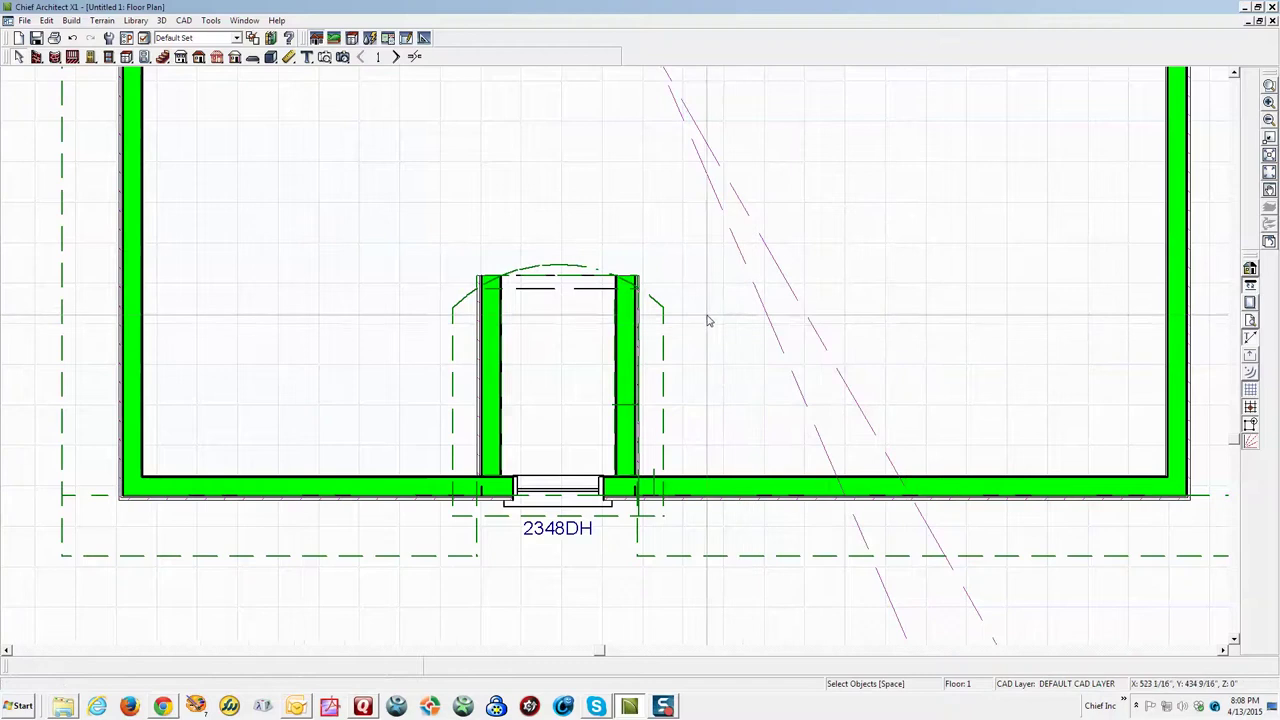
Step: Check the roof around the dormer in both rendered overviews, and return to the floor plan
key(ctrl+Tab)
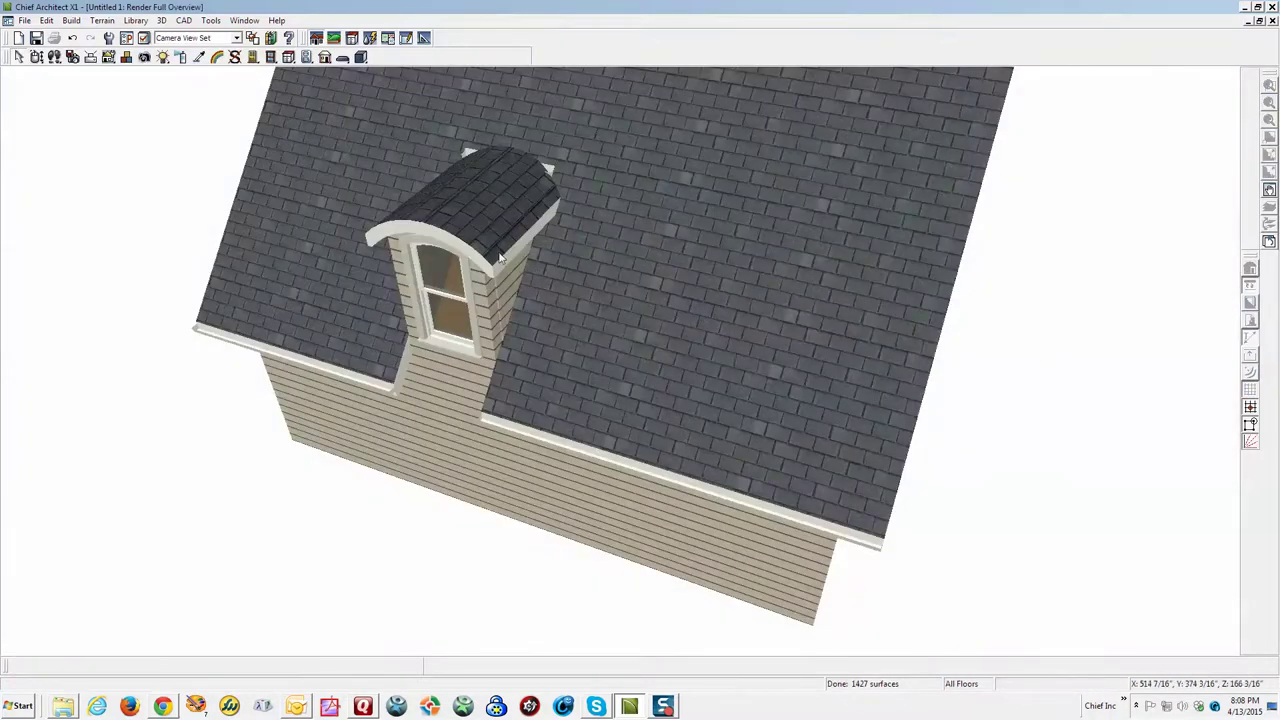
key(ctrl+Tab)
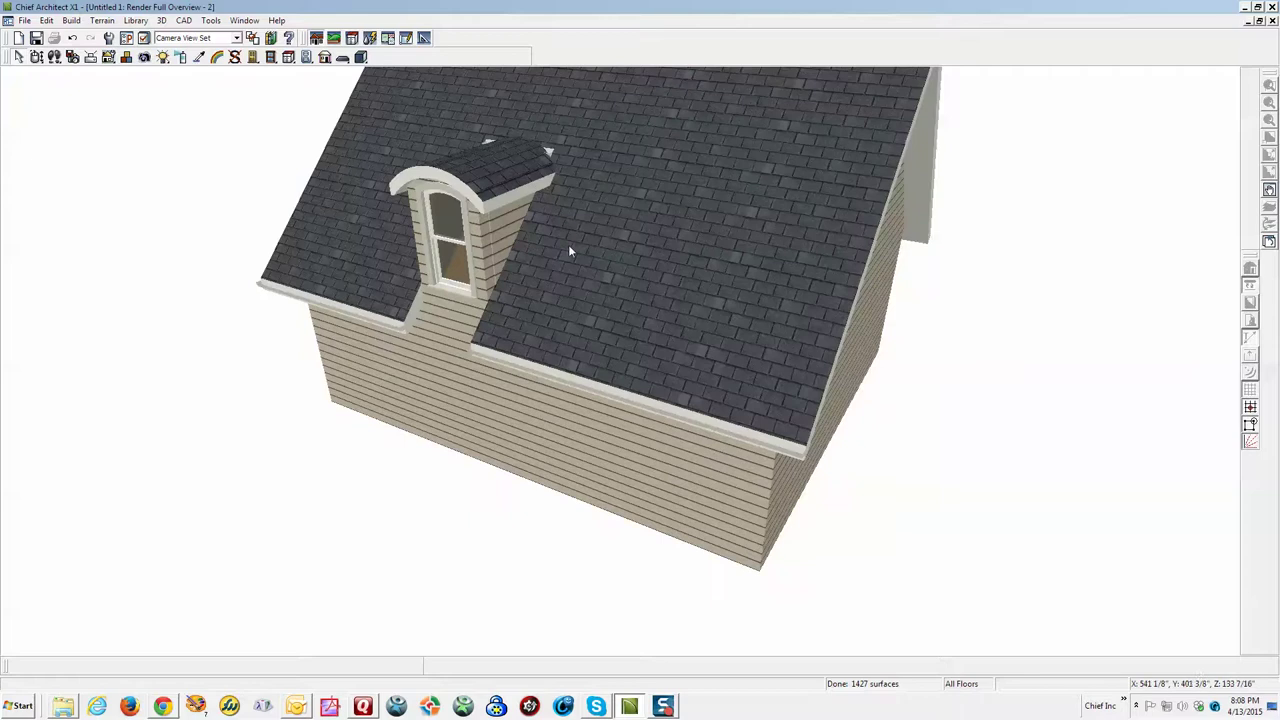
key(ctrl+Tab)
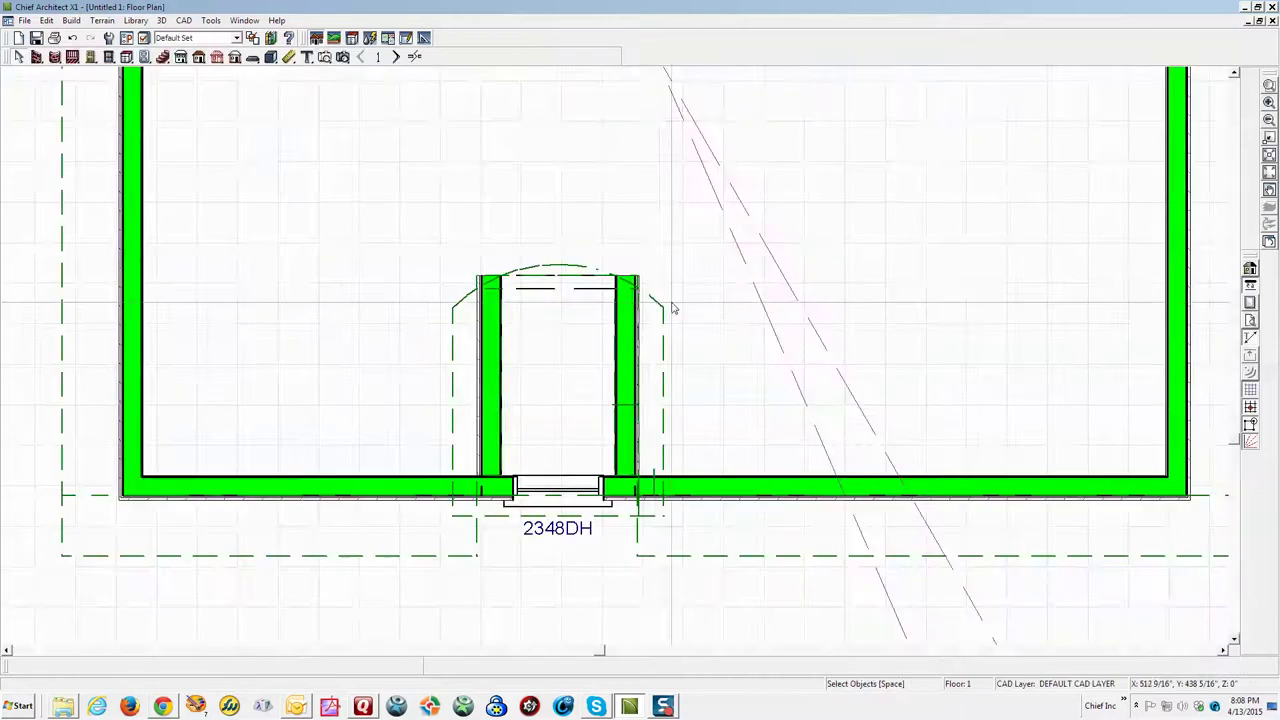
Step: Pull the rear edge of the front roof plane's notch back about 1 foot, past the rear ends of the dormer walls
click(556, 282)
click(503, 320)
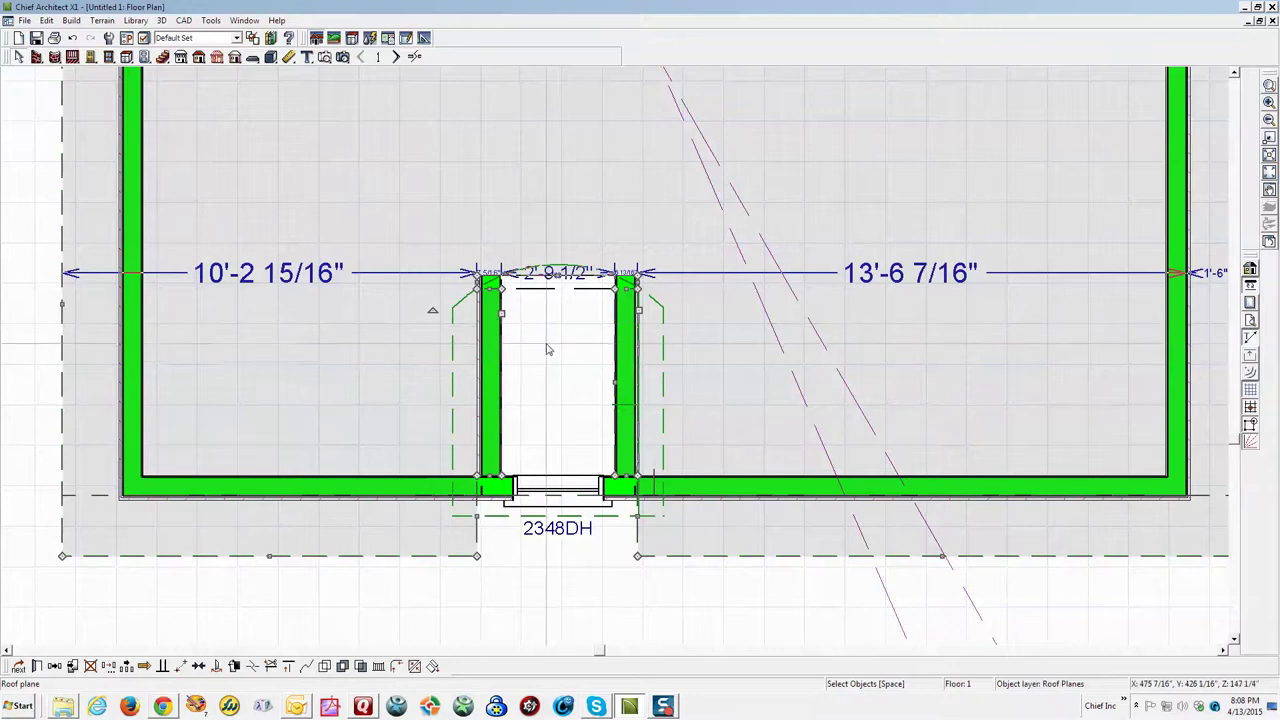
click(558, 277)
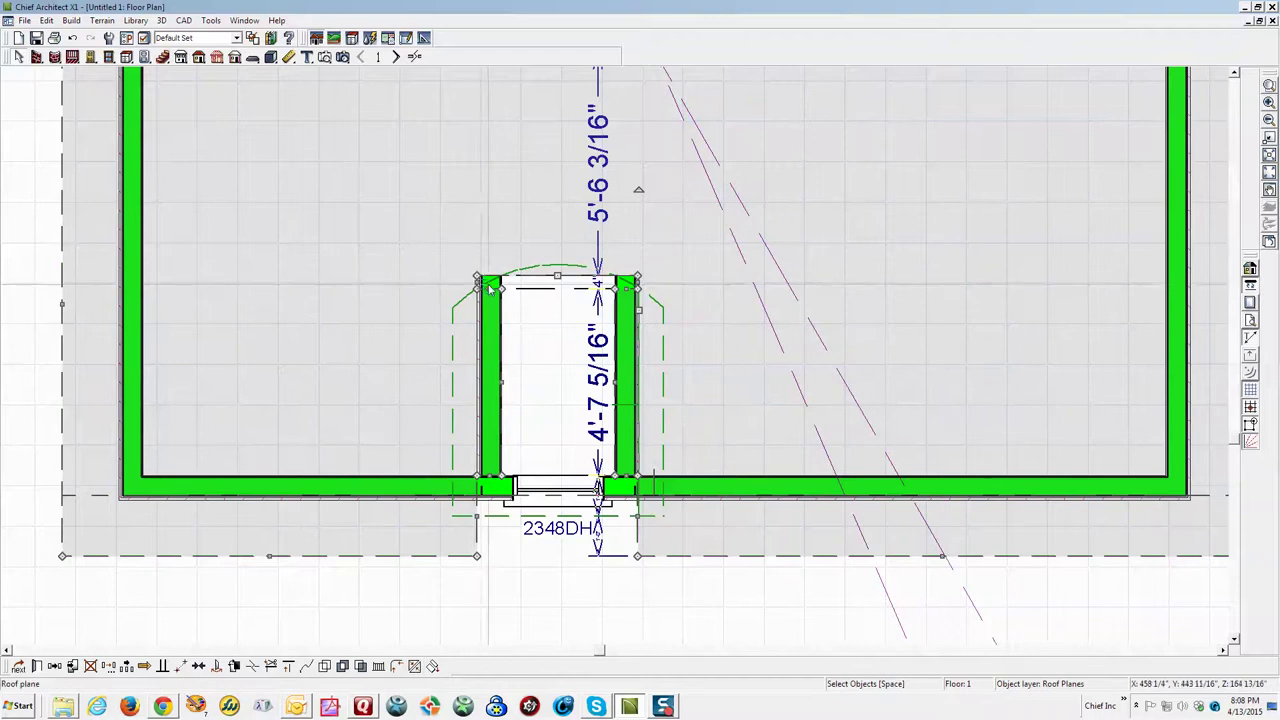
click(519, 276)
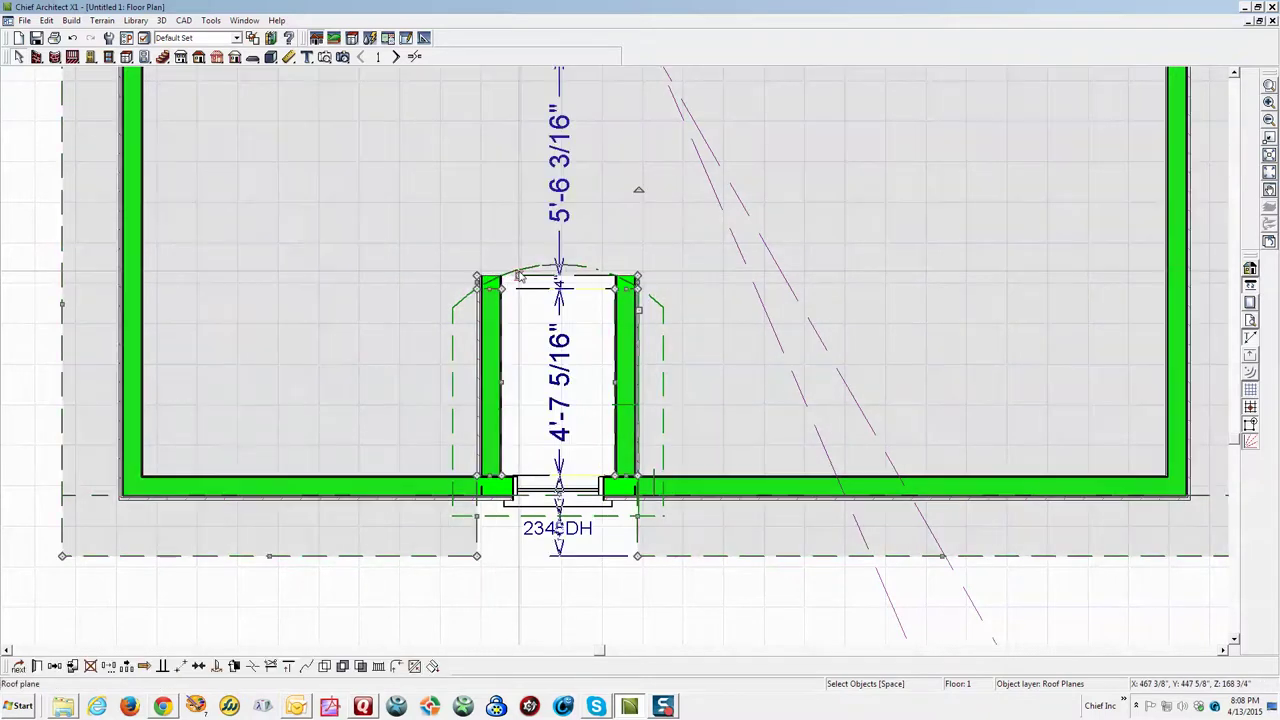
scroll(510, 290, up, 3)
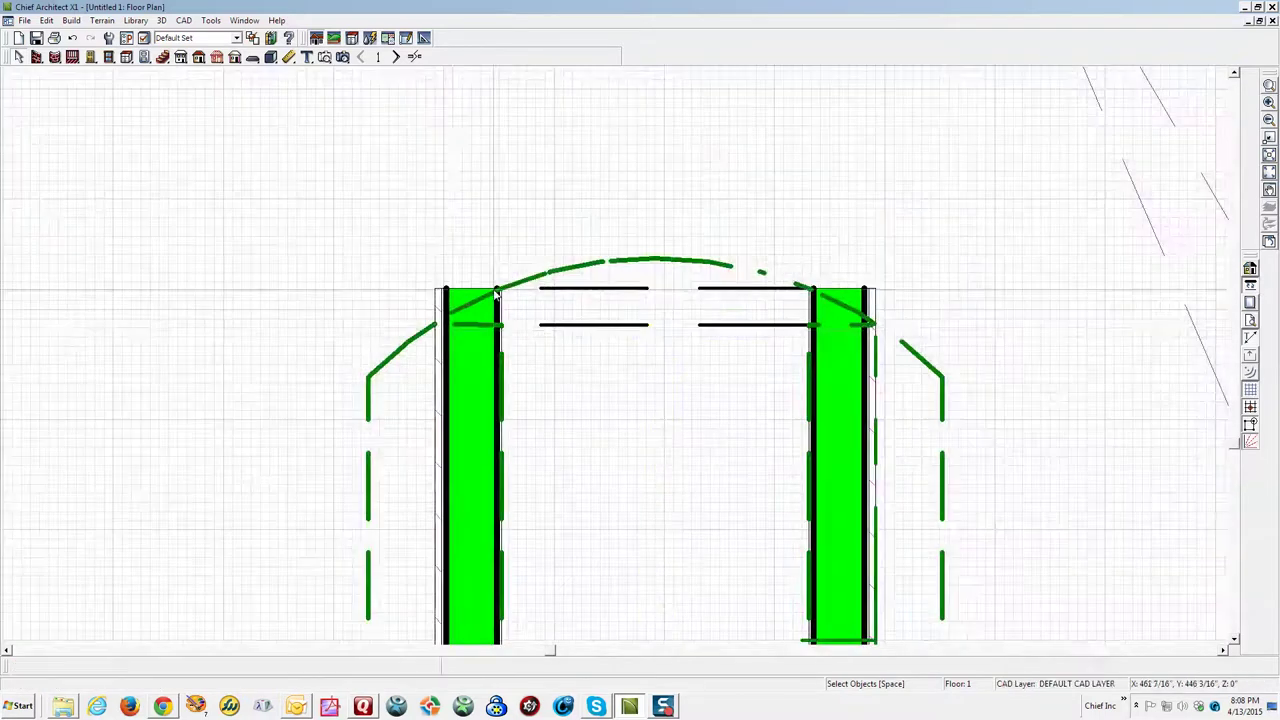
click(584, 324)
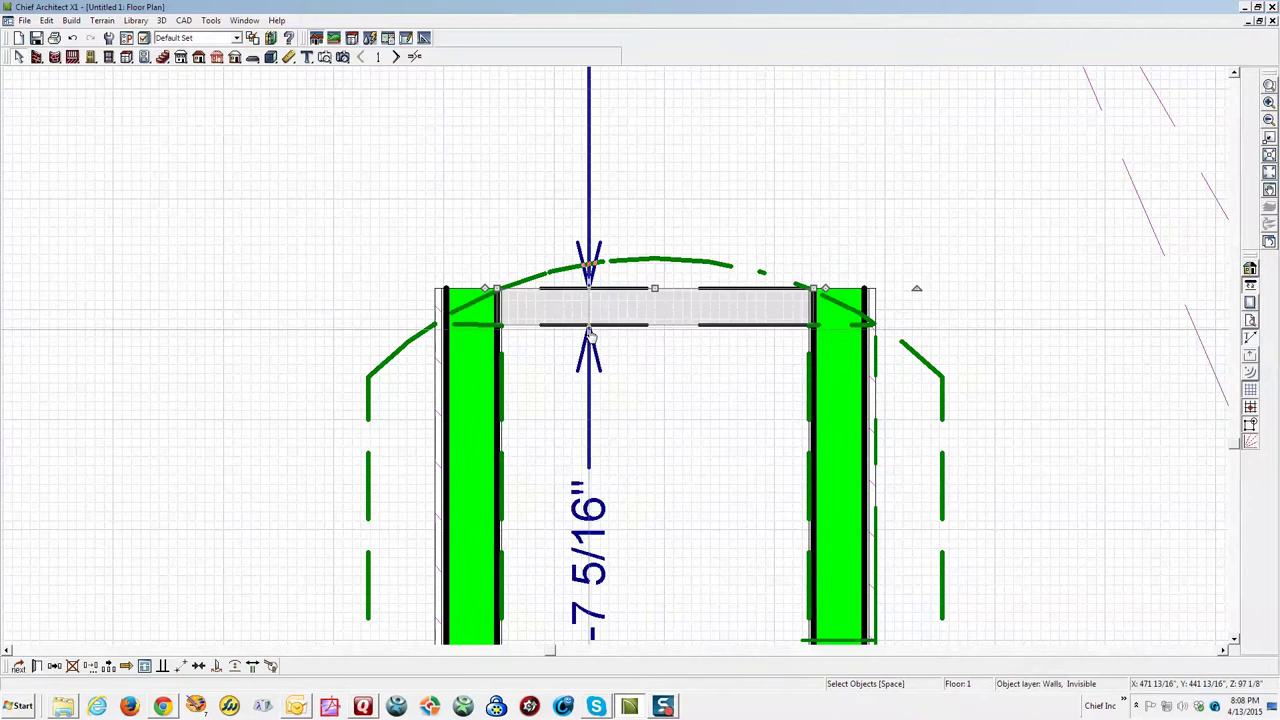
scroll(588, 332, down, 2)
scroll(590, 340, down, 3)
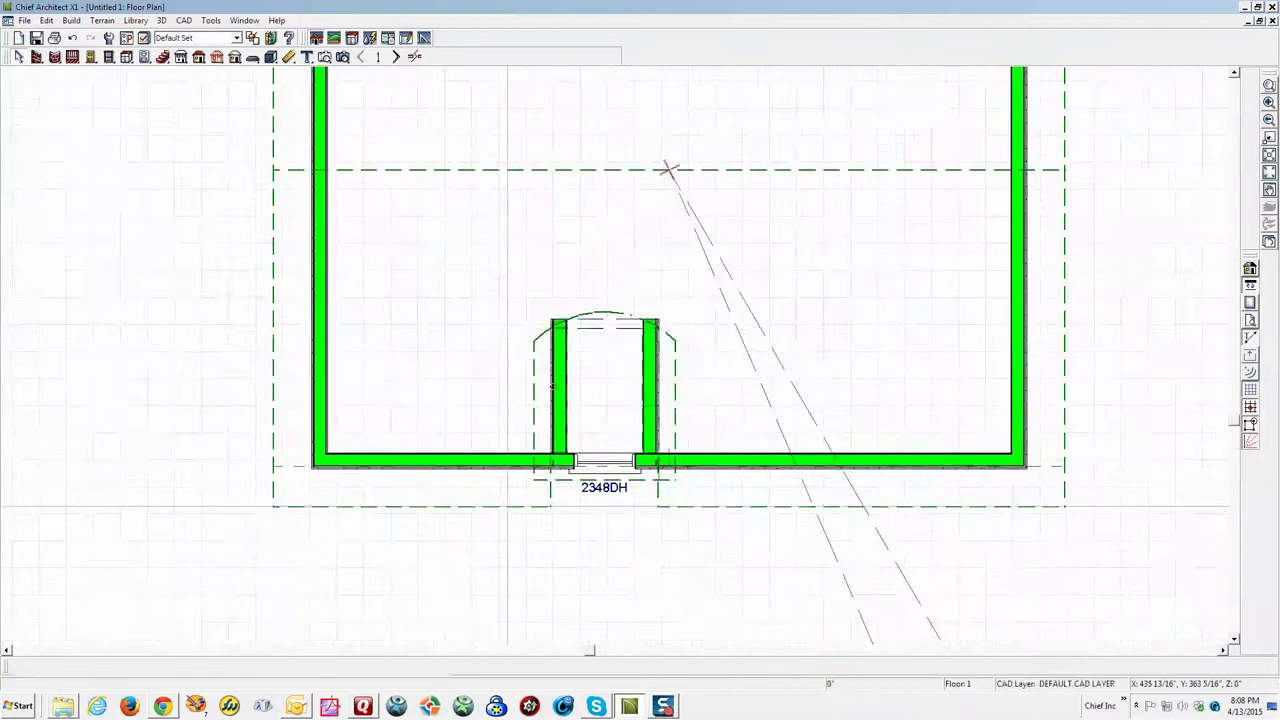
click(507, 506)
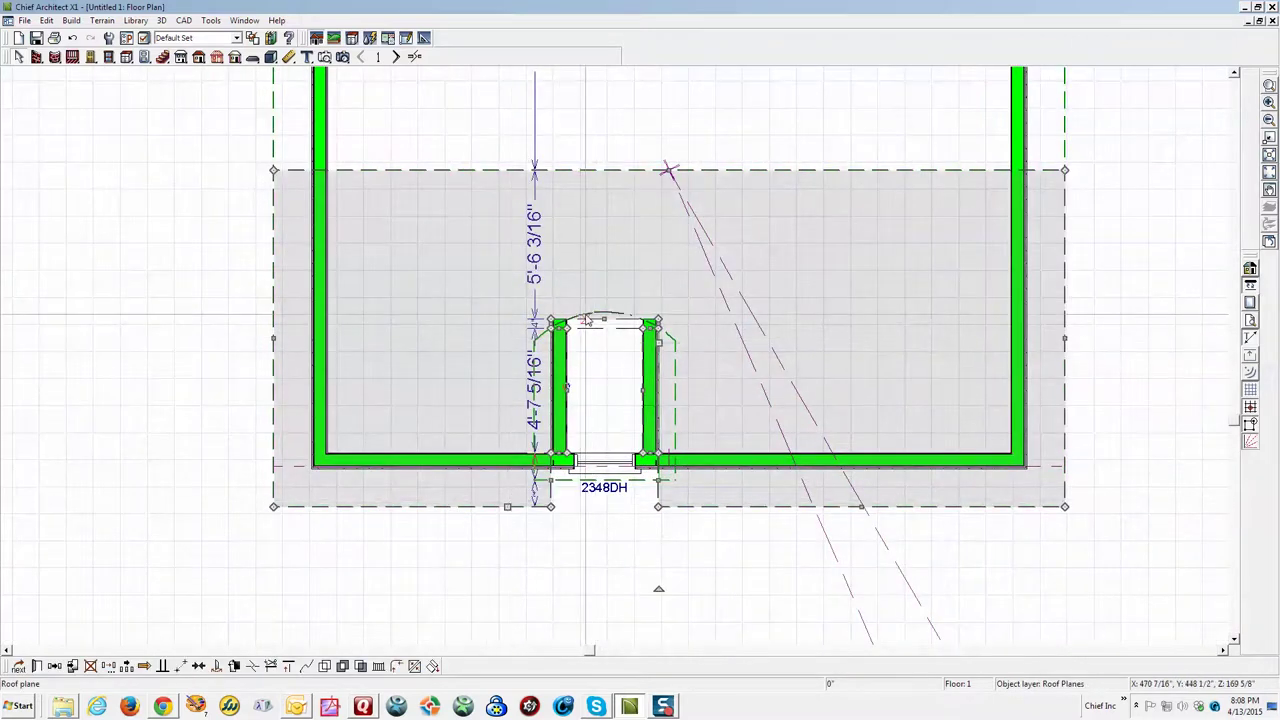
scroll(588, 322, up, 3)
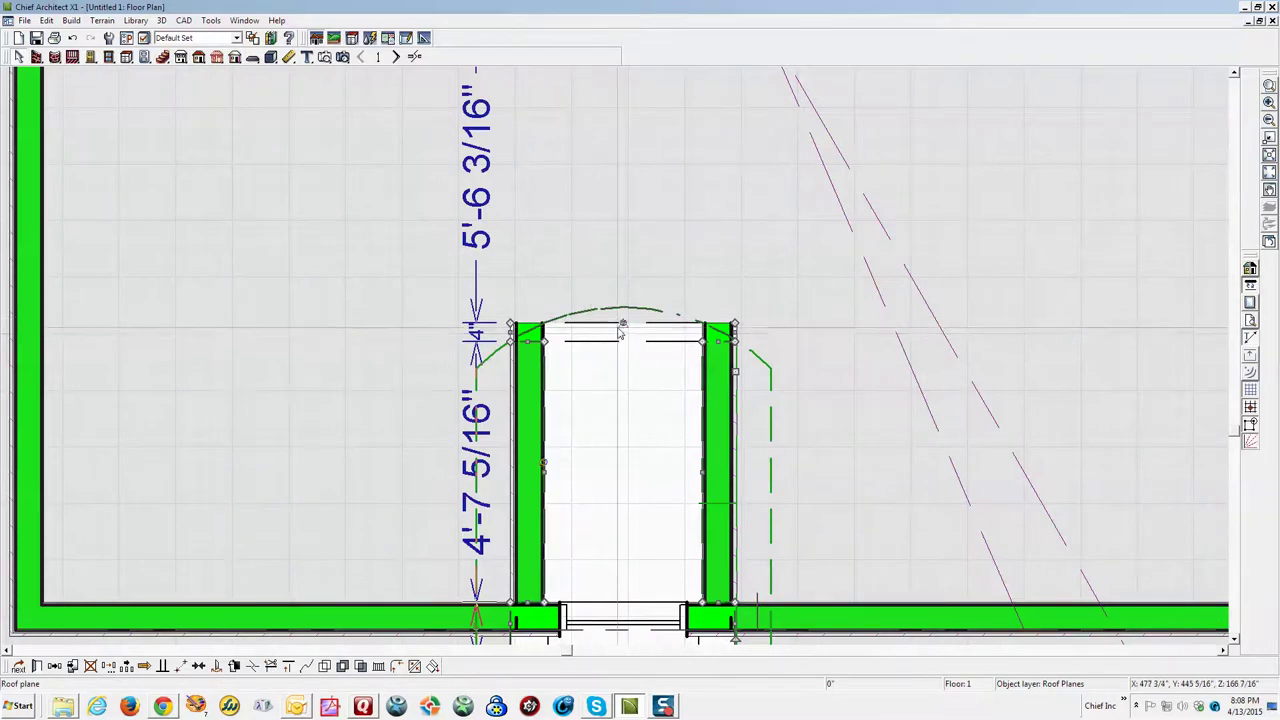
drag(622, 322, 622, 265)
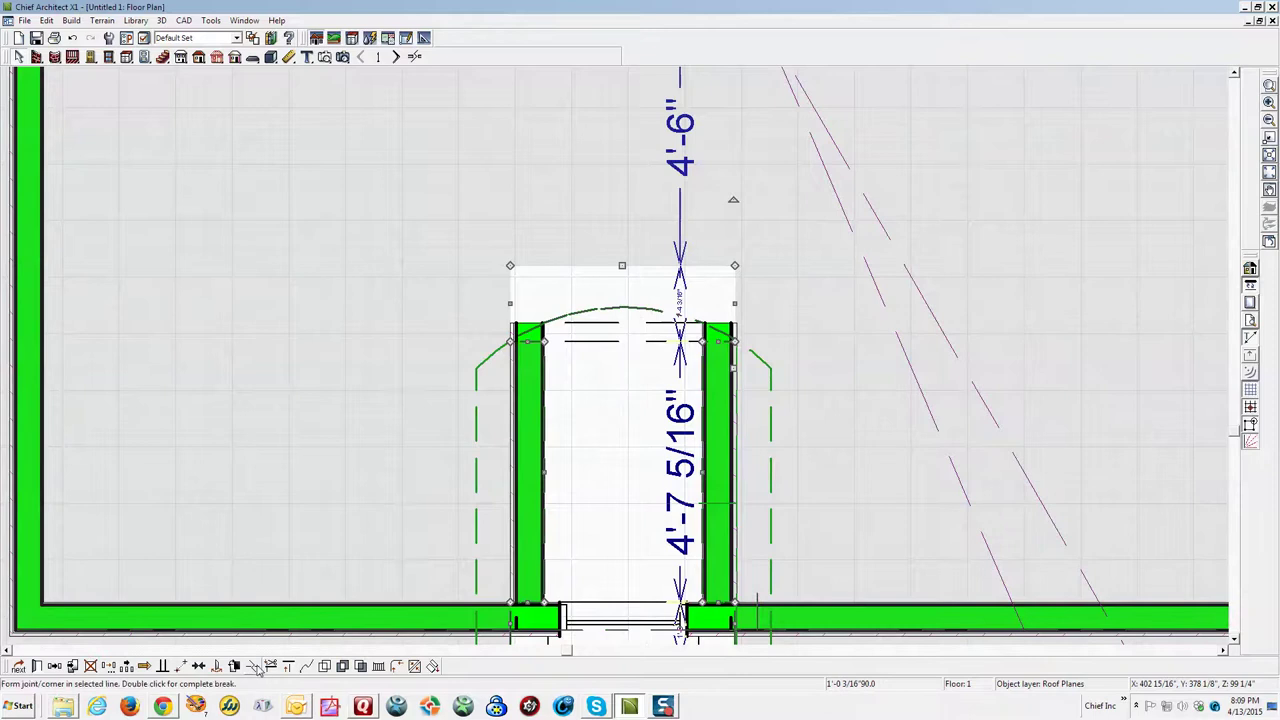
click(573, 314)
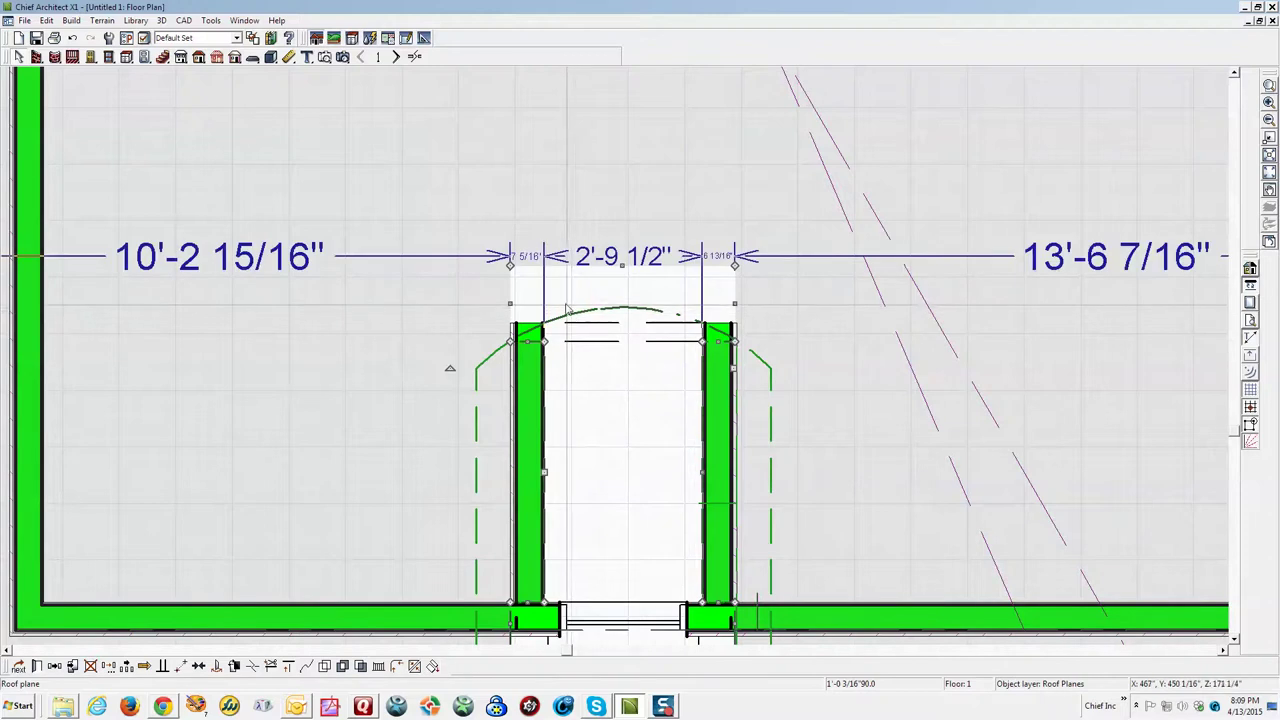
Step: Nudge the rear edge of the front roof plane's notch forward so it sits 4'-6 1/2" from the ridge
key(Escape)
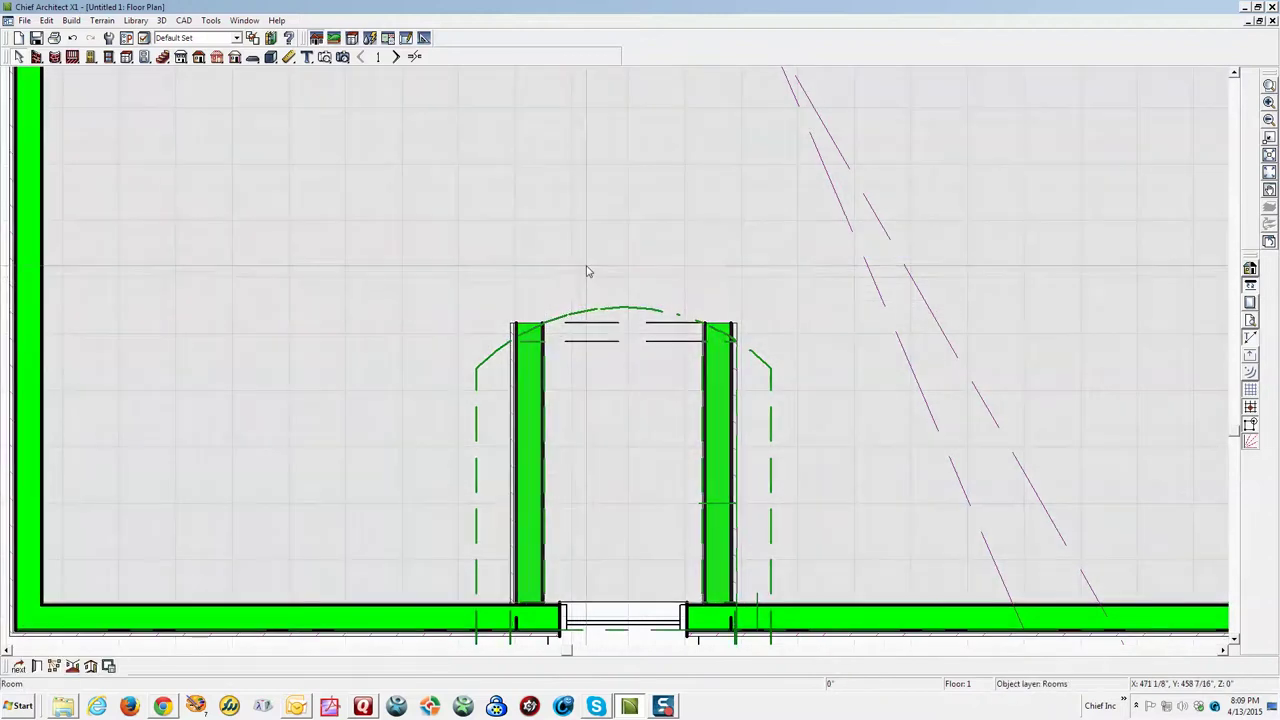
scroll(480, 454, down, 2)
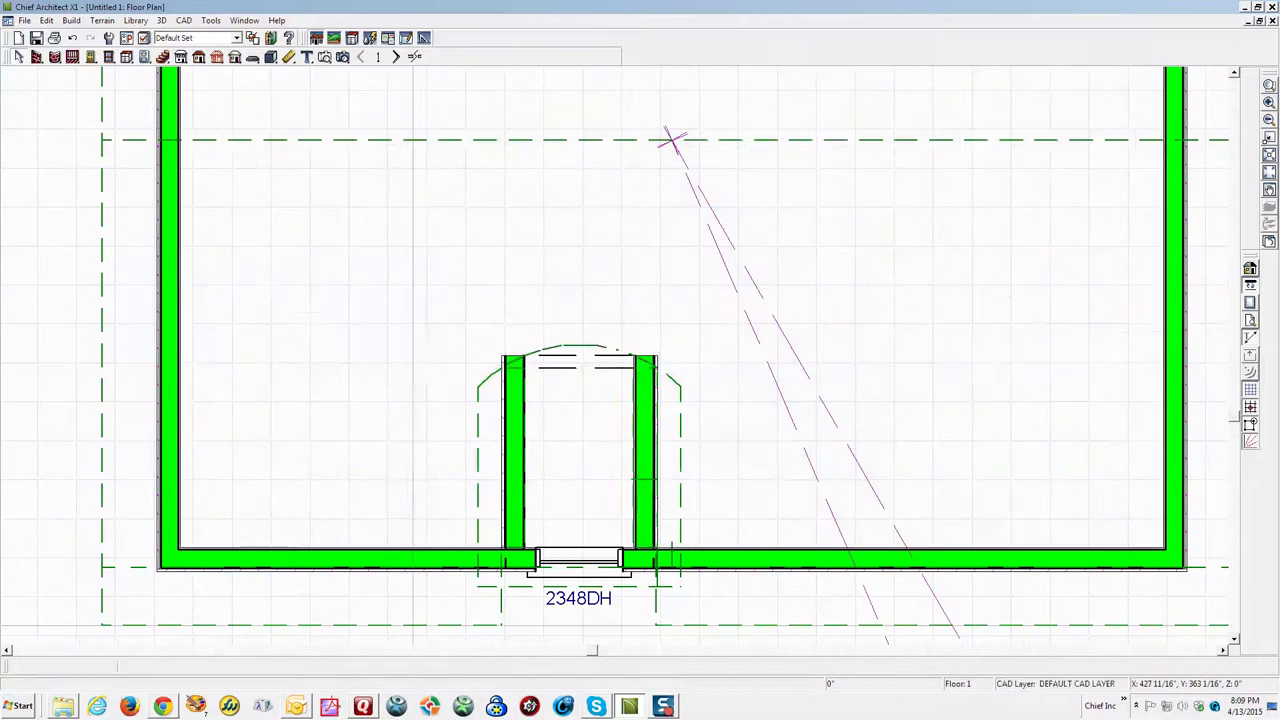
click(673, 140)
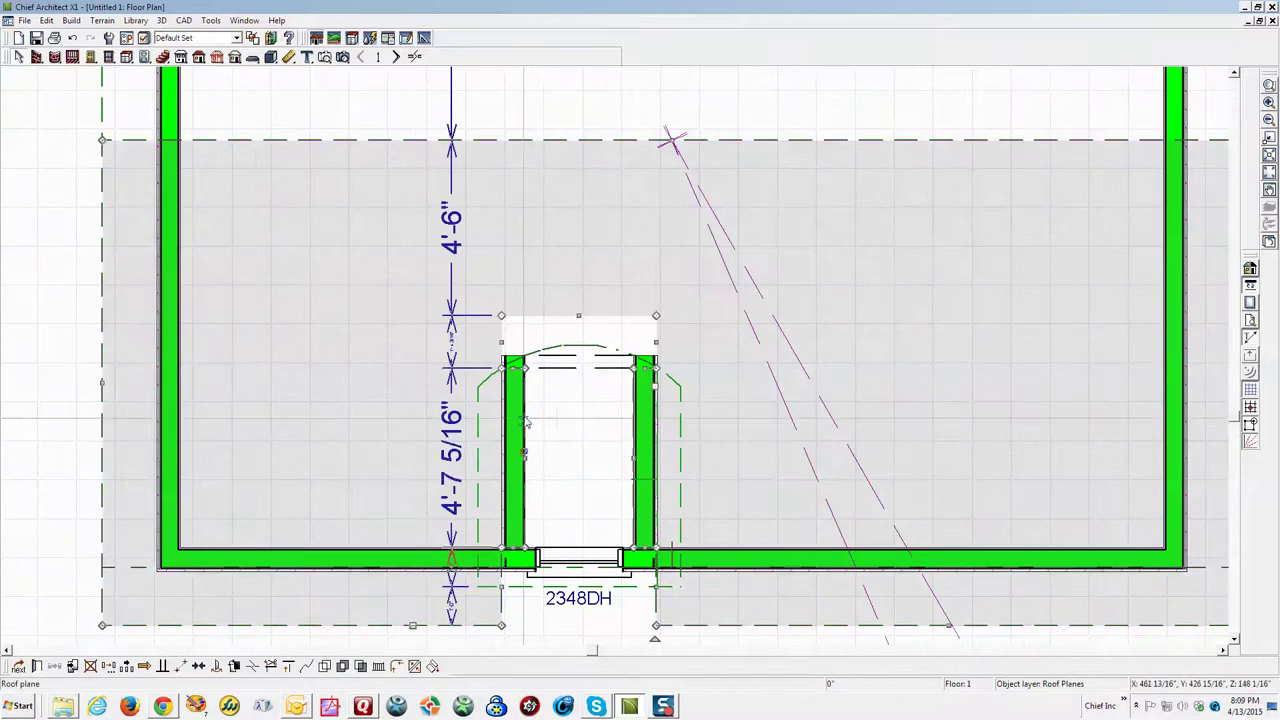
scroll(538, 338, up, 1)
scroll(538, 338, up, 1)
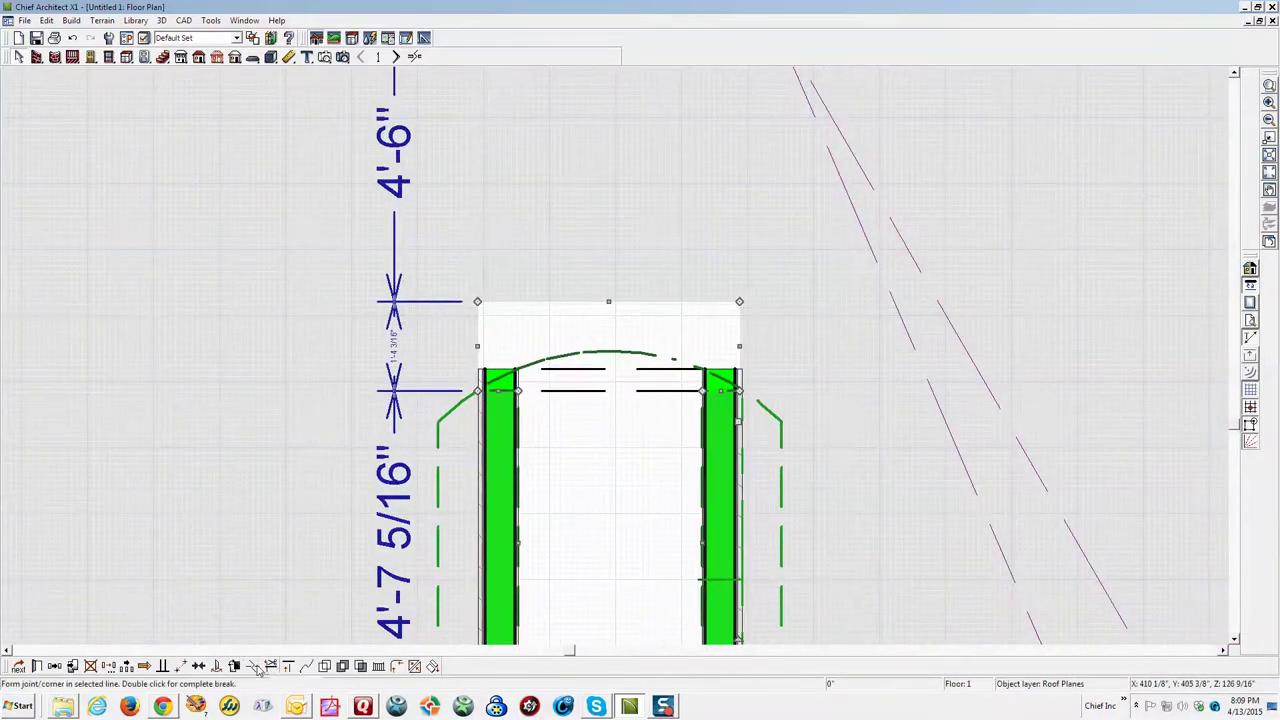
key(Escape)
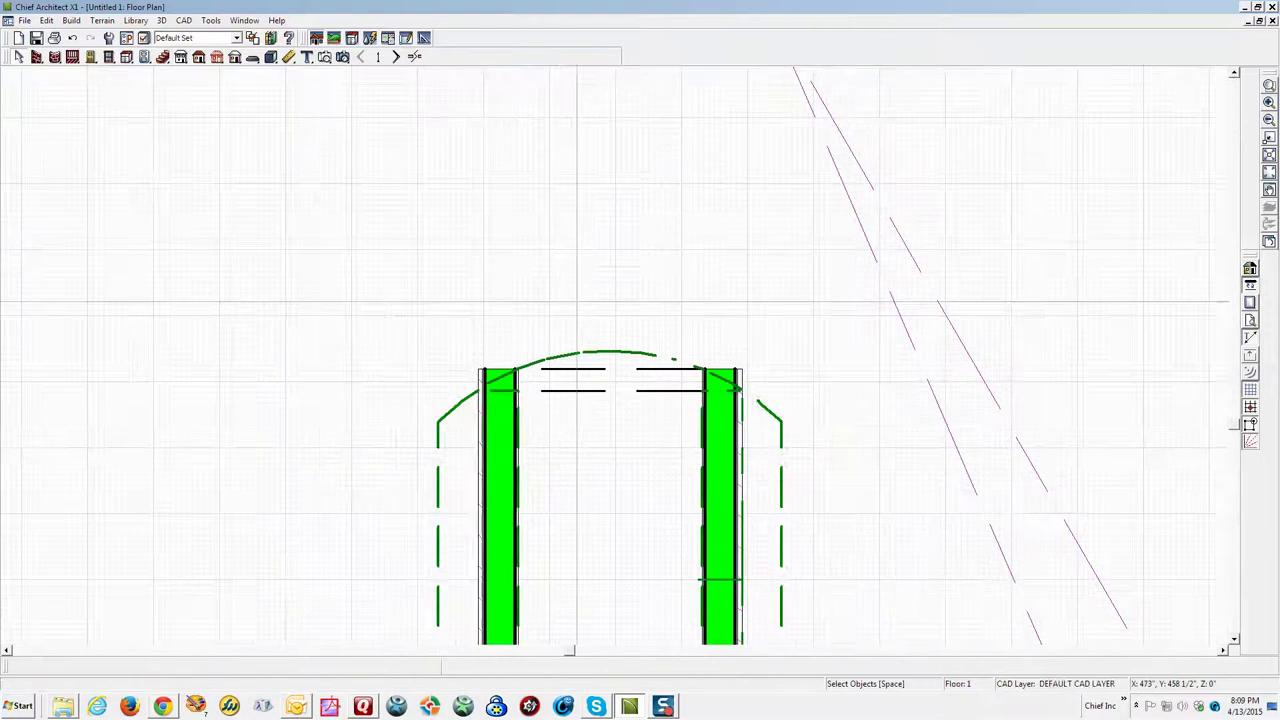
scroll(576, 313, down, 2)
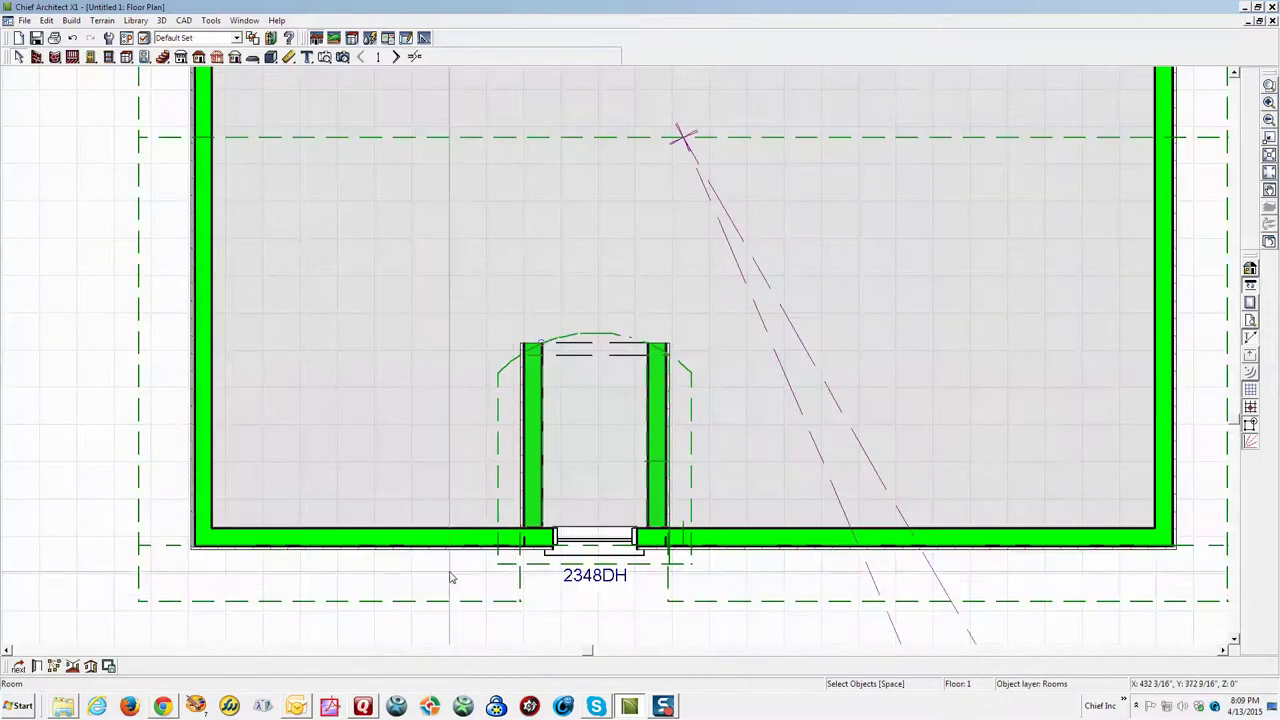
click(536, 503)
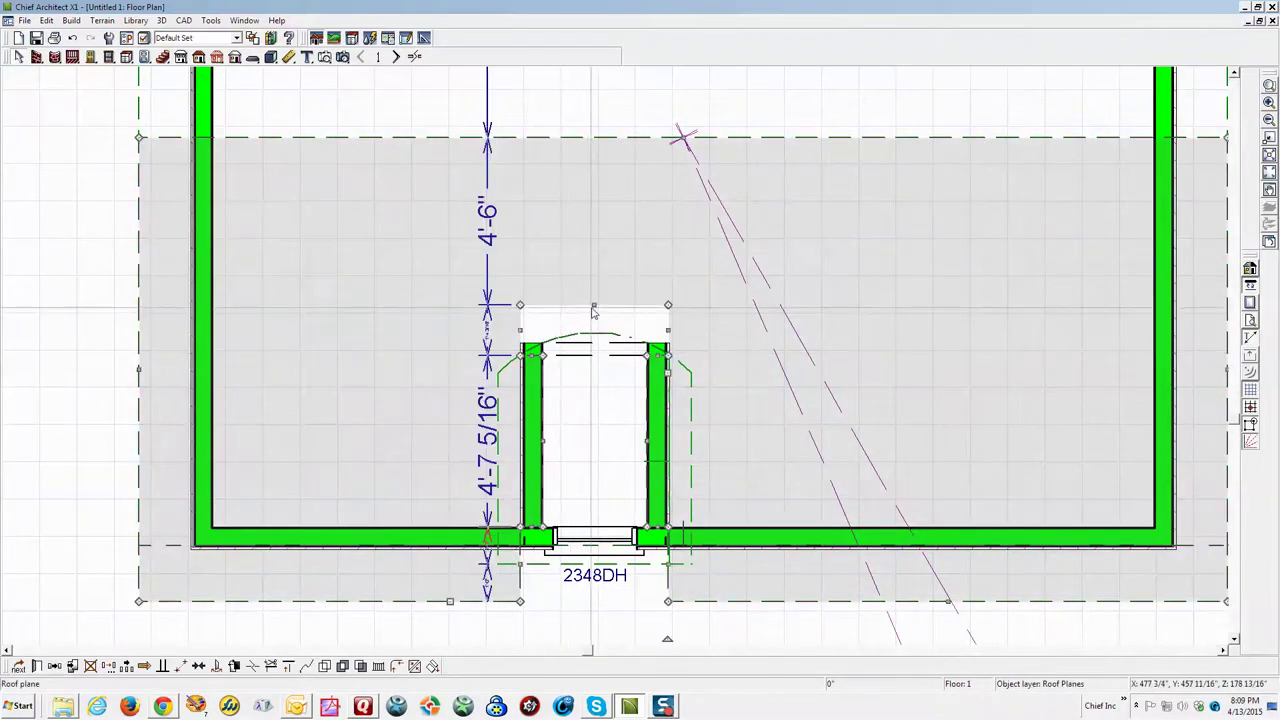
drag(594, 305, 592, 306)
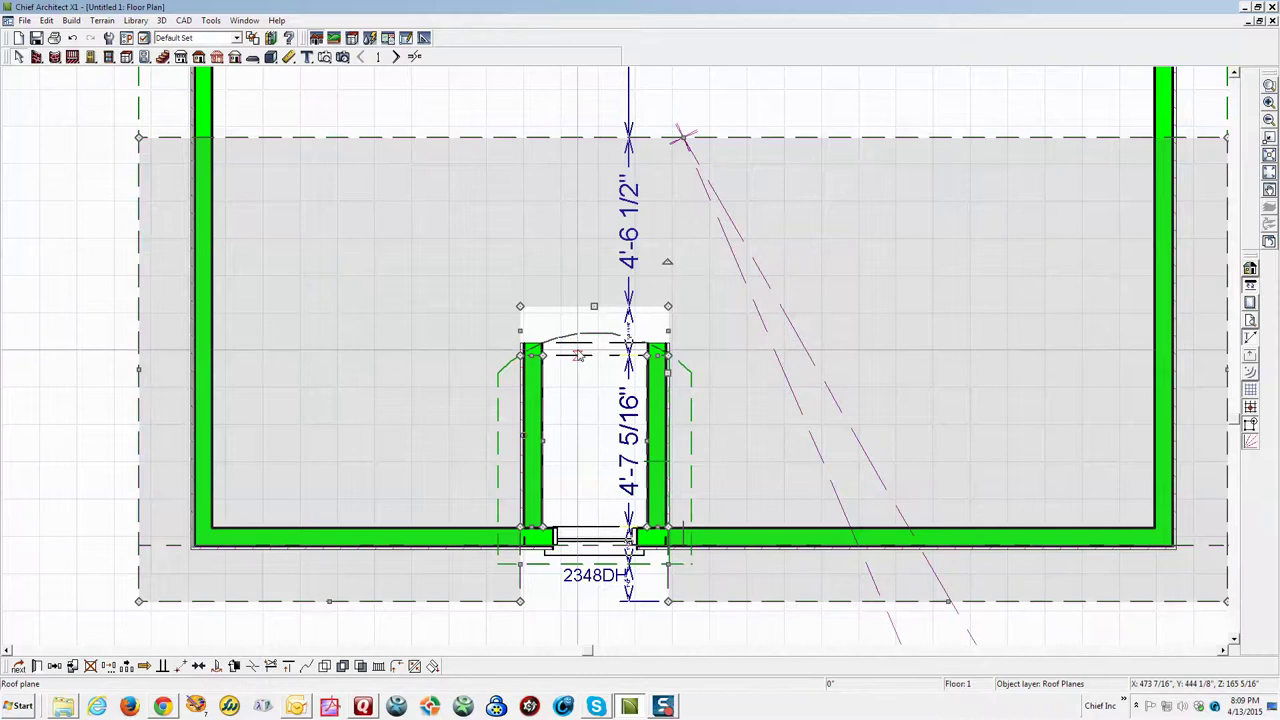
Step: Pull the notch's left rear corner forward about 4 11/16", slanting its rear edge
scroll(580, 335, up, 3)
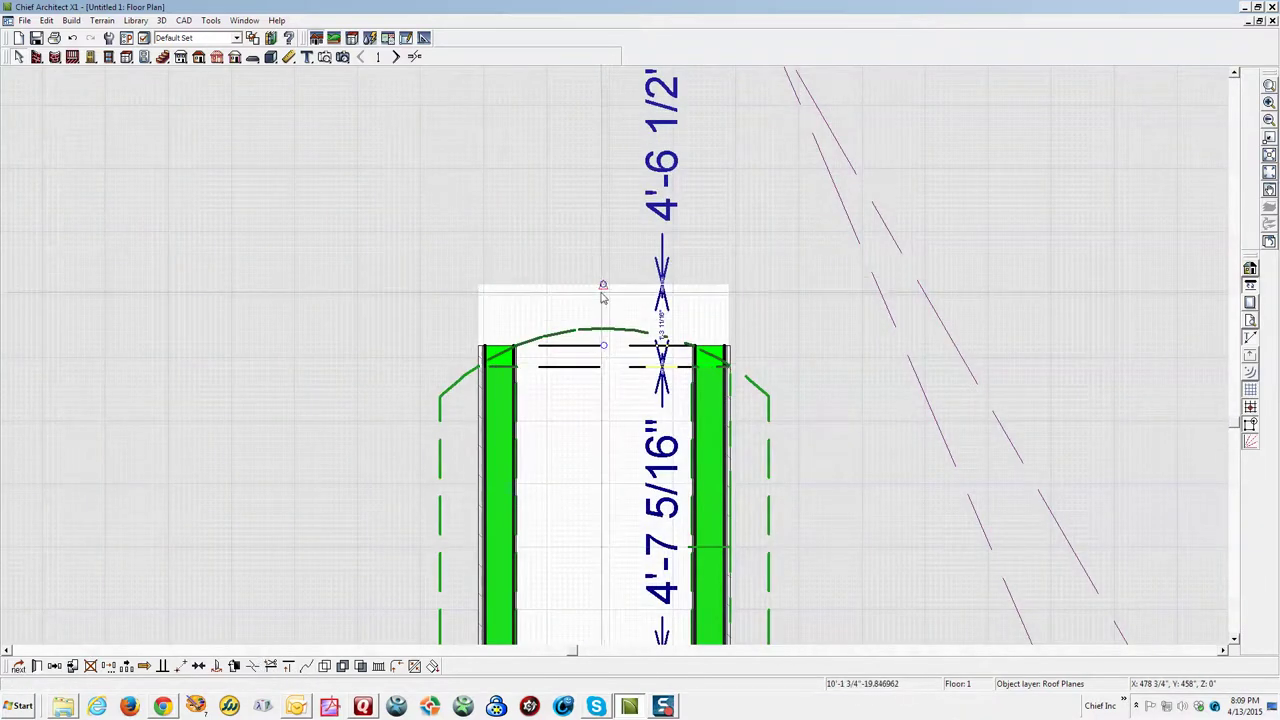
click(603, 286)
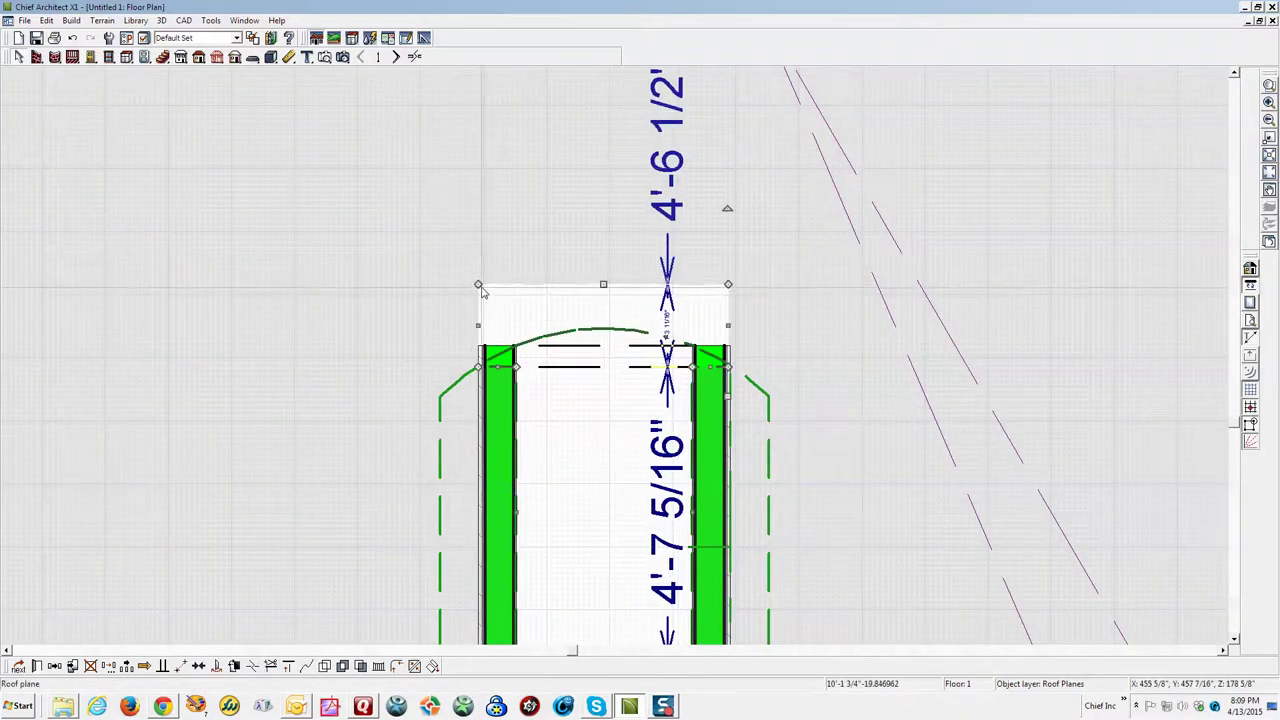
drag(478, 285, 478, 308)
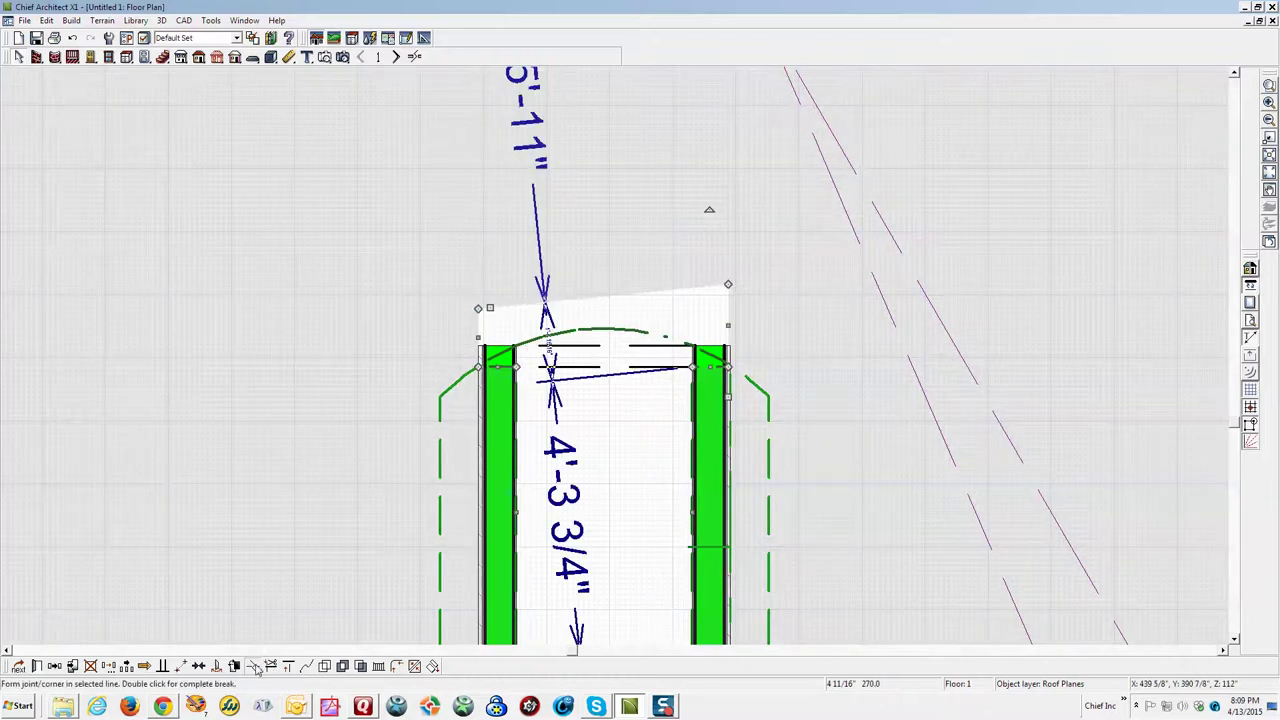
Step: Try to add a break near the middle of the notch's slanted rear edge
click(603, 298)
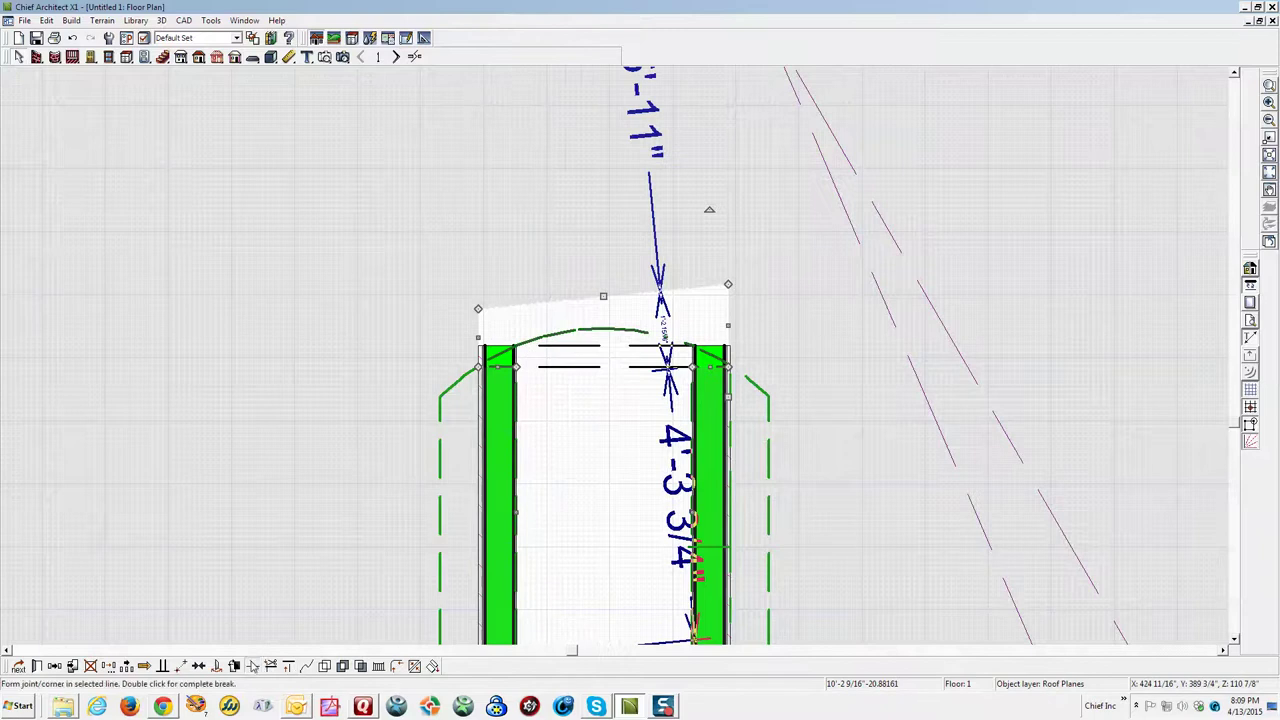
click(589, 297)
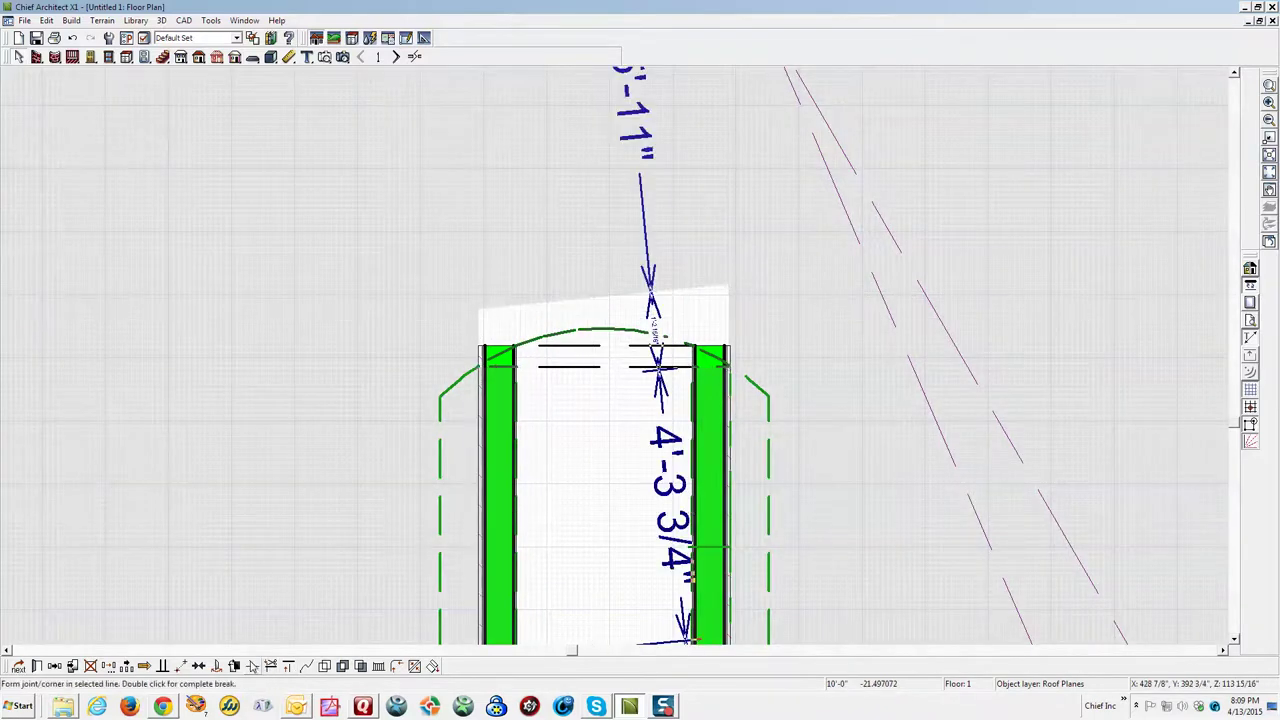
click(600, 302)
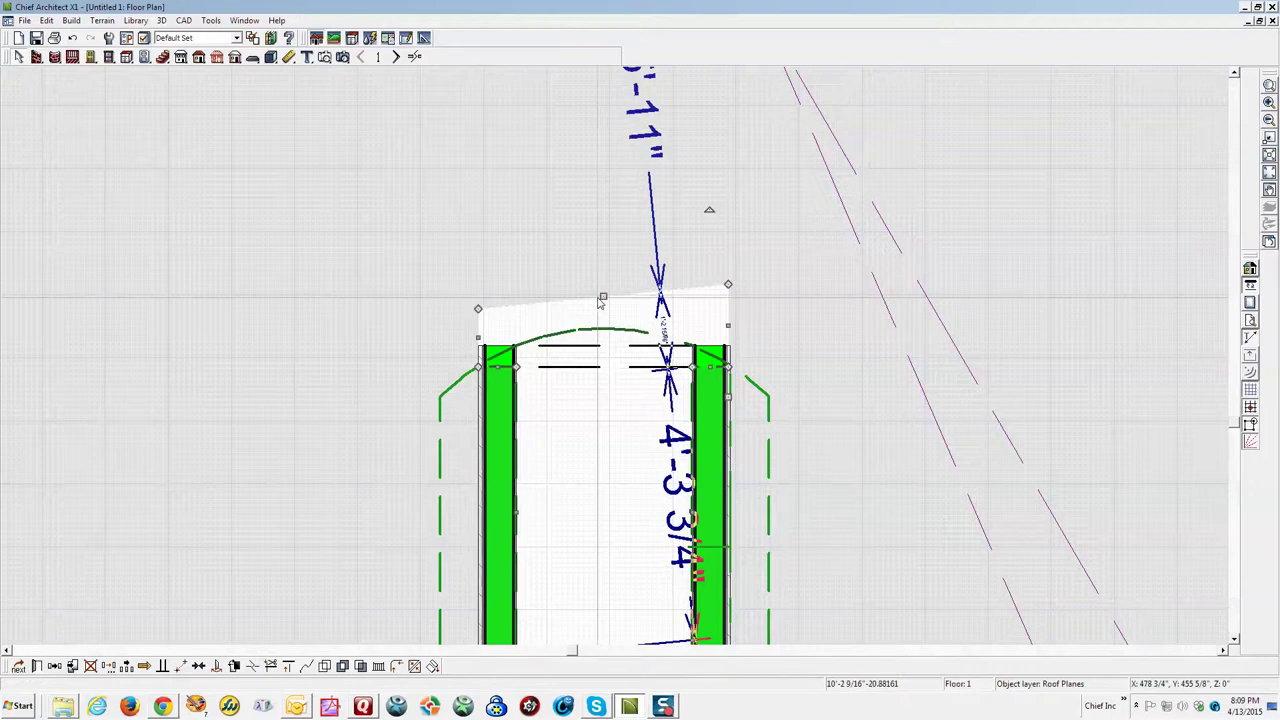
click(254, 667)
click(566, 303)
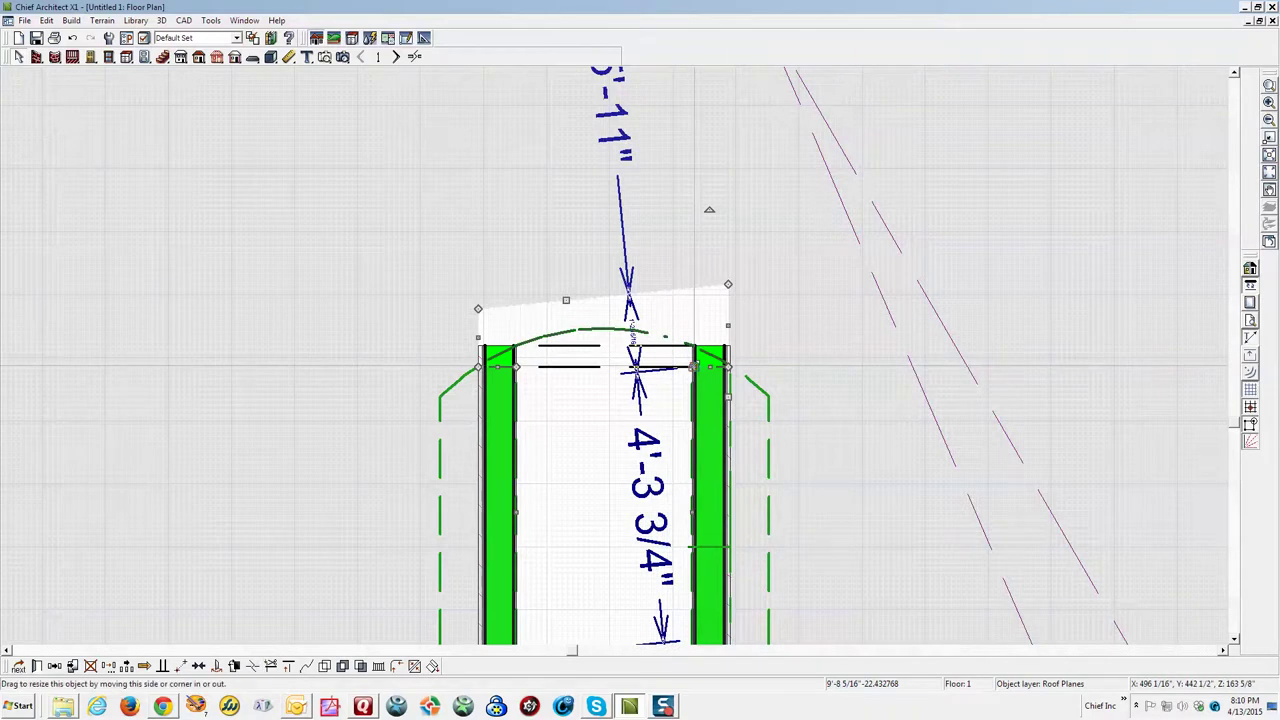
Step: Try moving the notch's right inner corner back about 10 7/16" toward the ridge, and return it to the wall line
drag(694, 367, 697, 312)
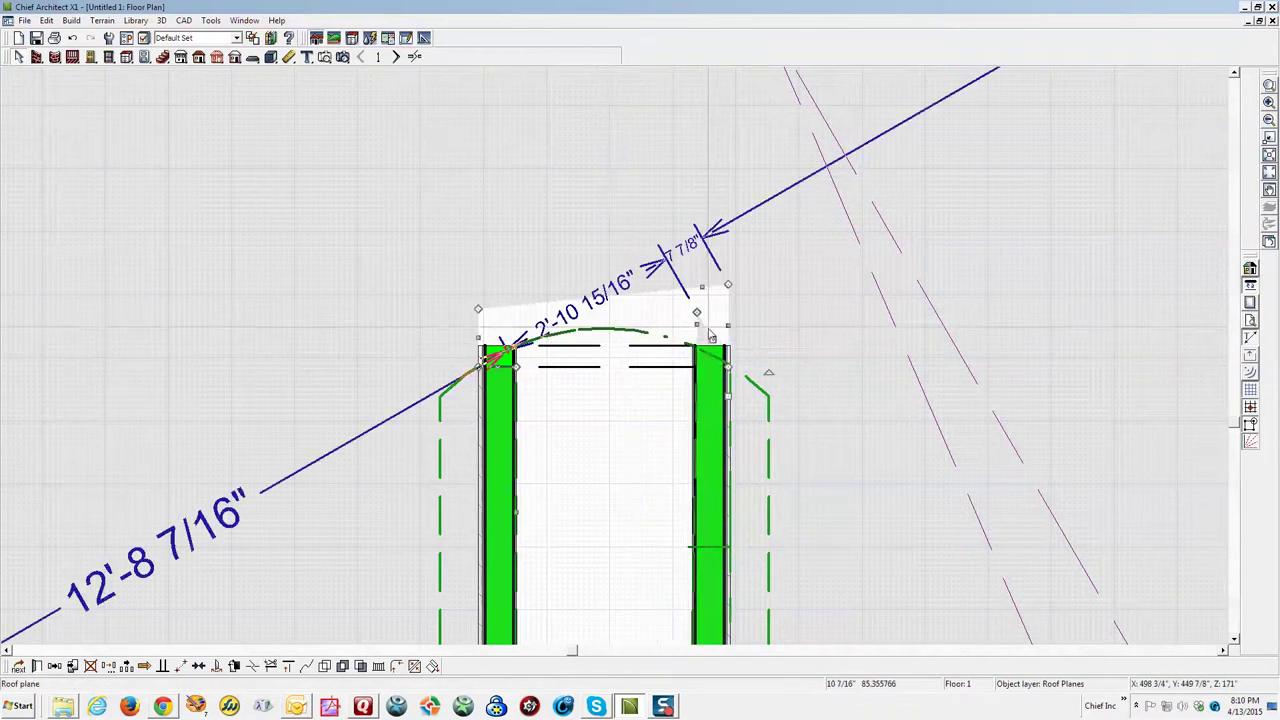
scroll(707, 372, up, 2)
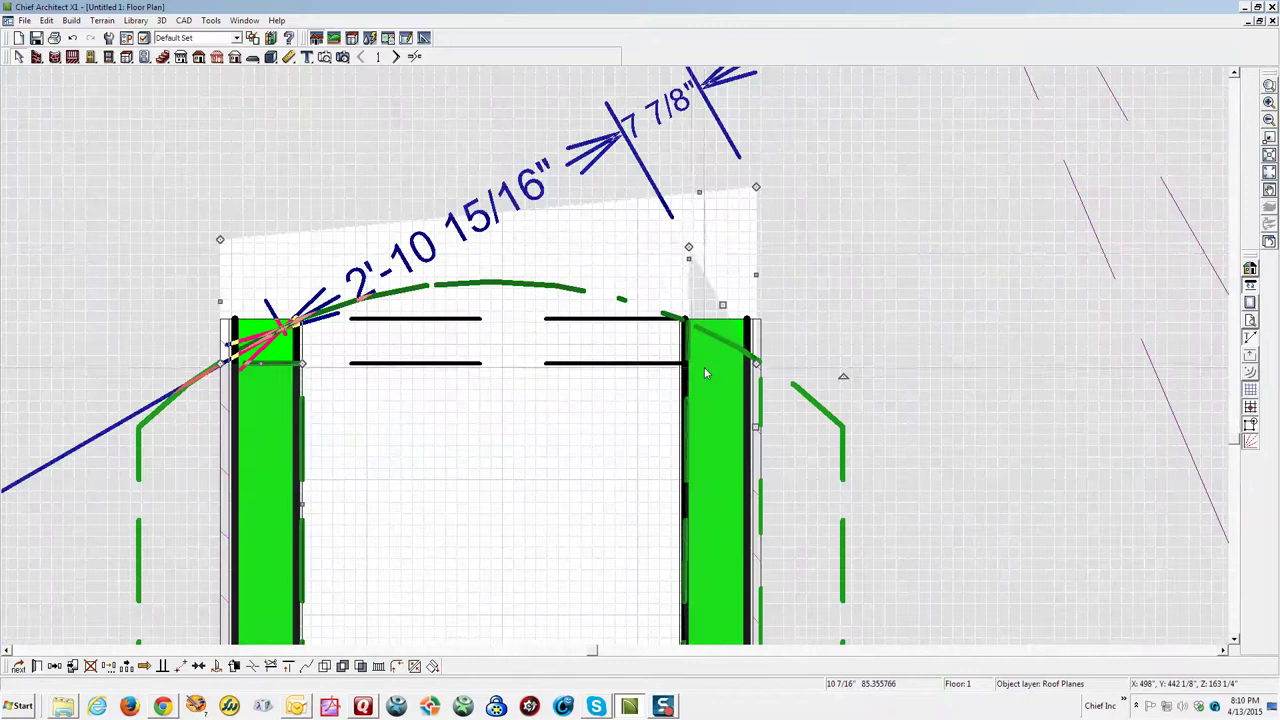
drag(690, 258, 683, 375)
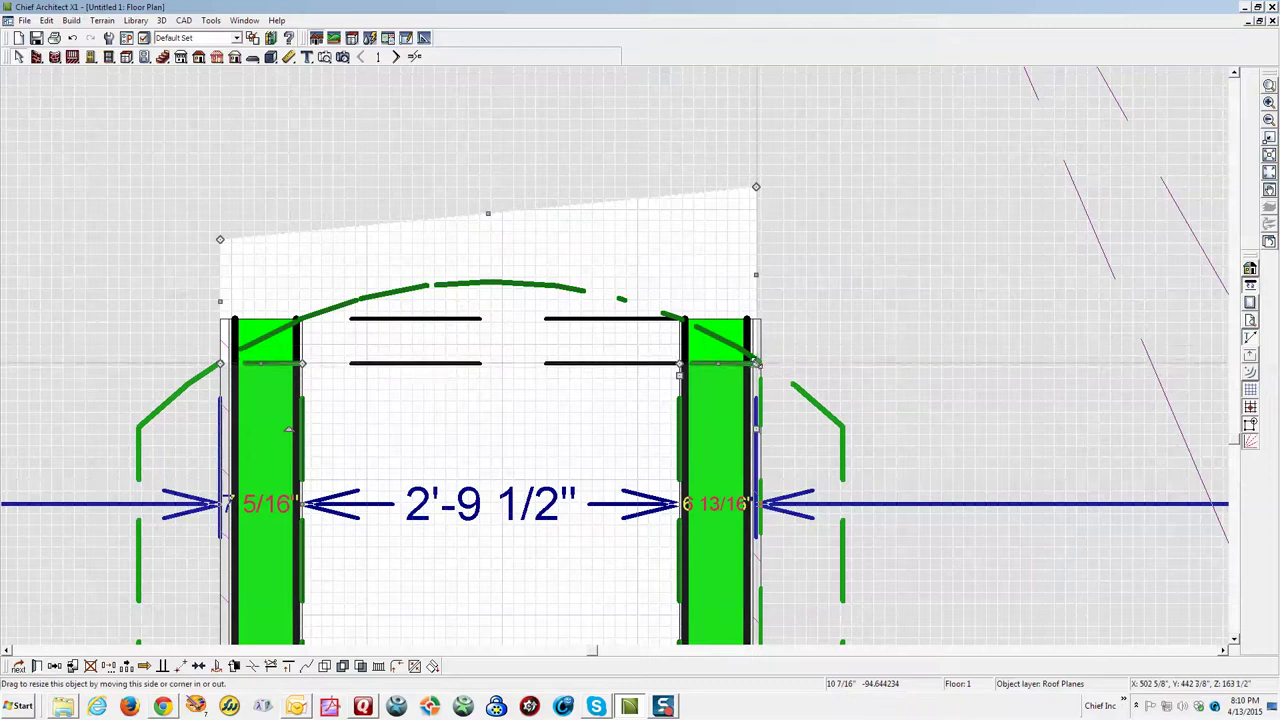
Step: Merge the notch's right rear and right outer corners into its right inner corner, making the rear edge a single diagonal
drag(757, 331, 220, 240)
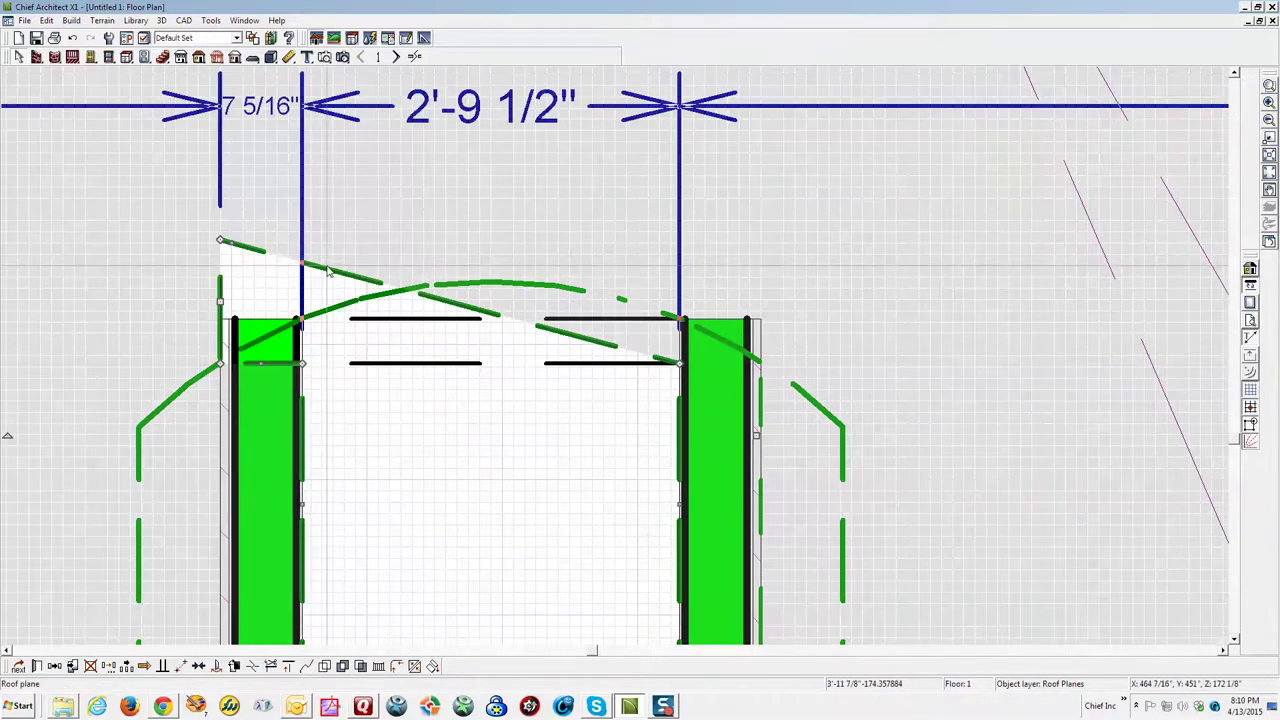
click(328, 271)
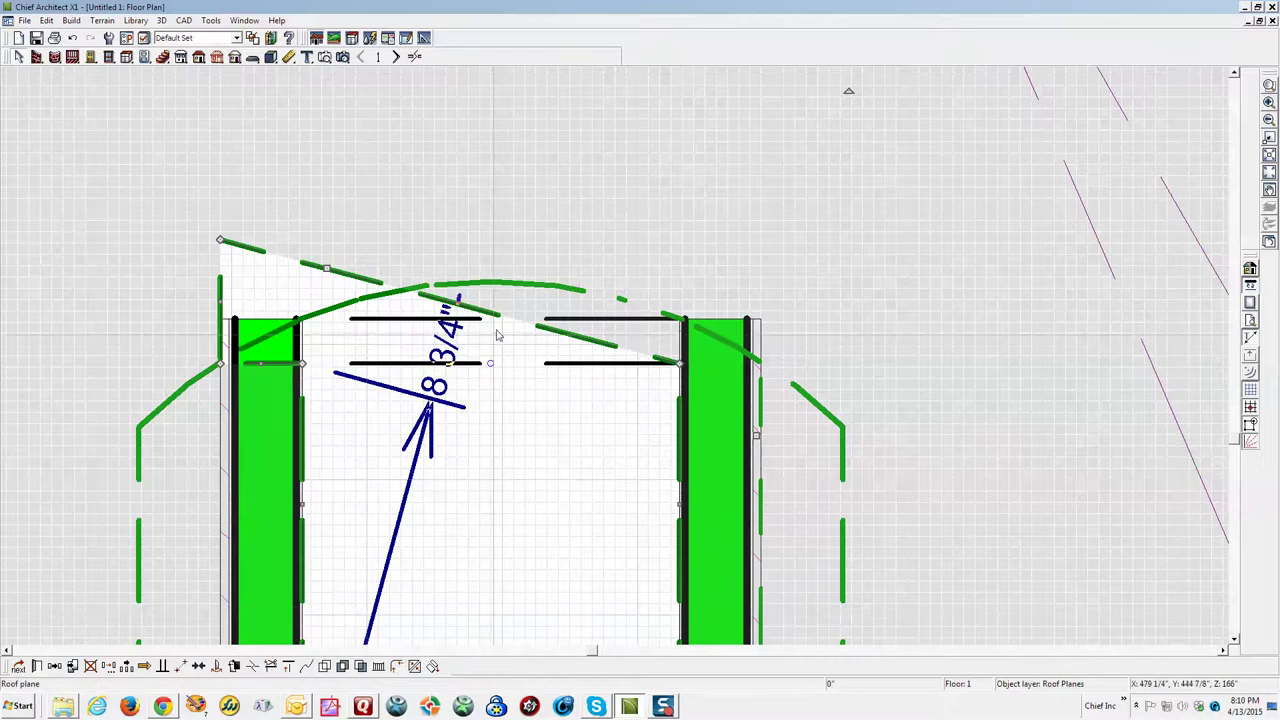
key(Delete)
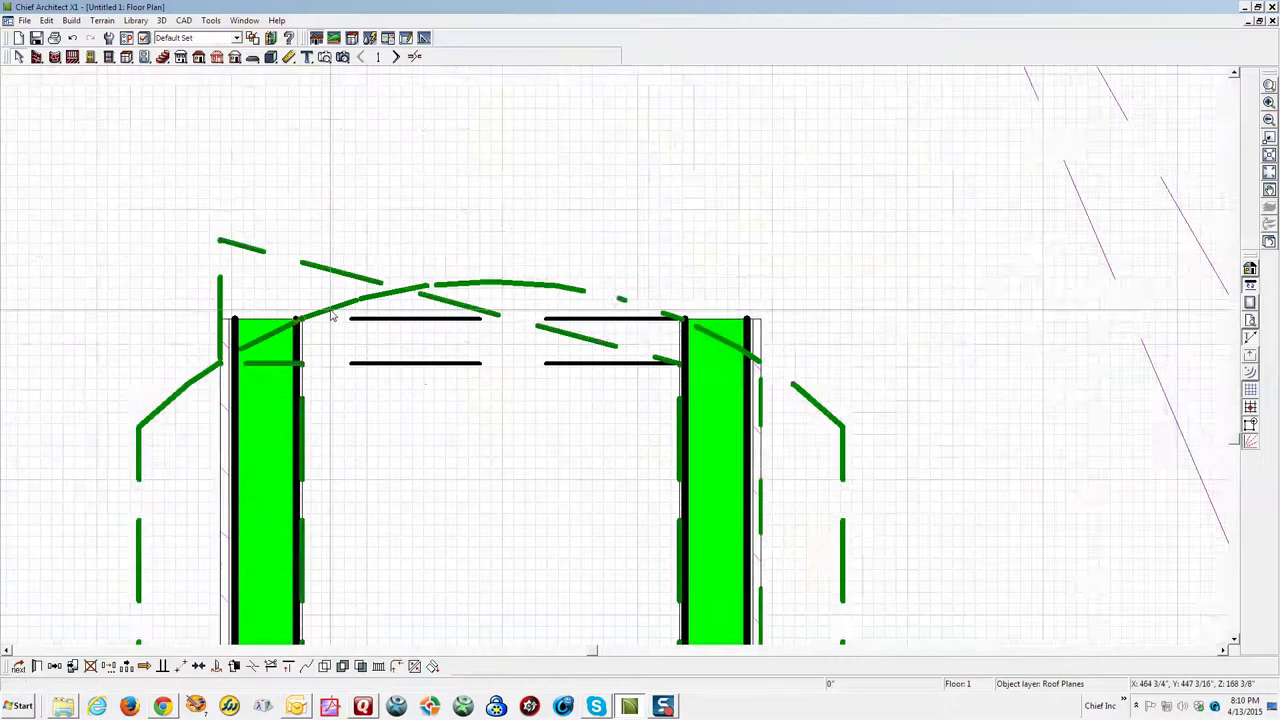
click(332, 313)
key(Delete)
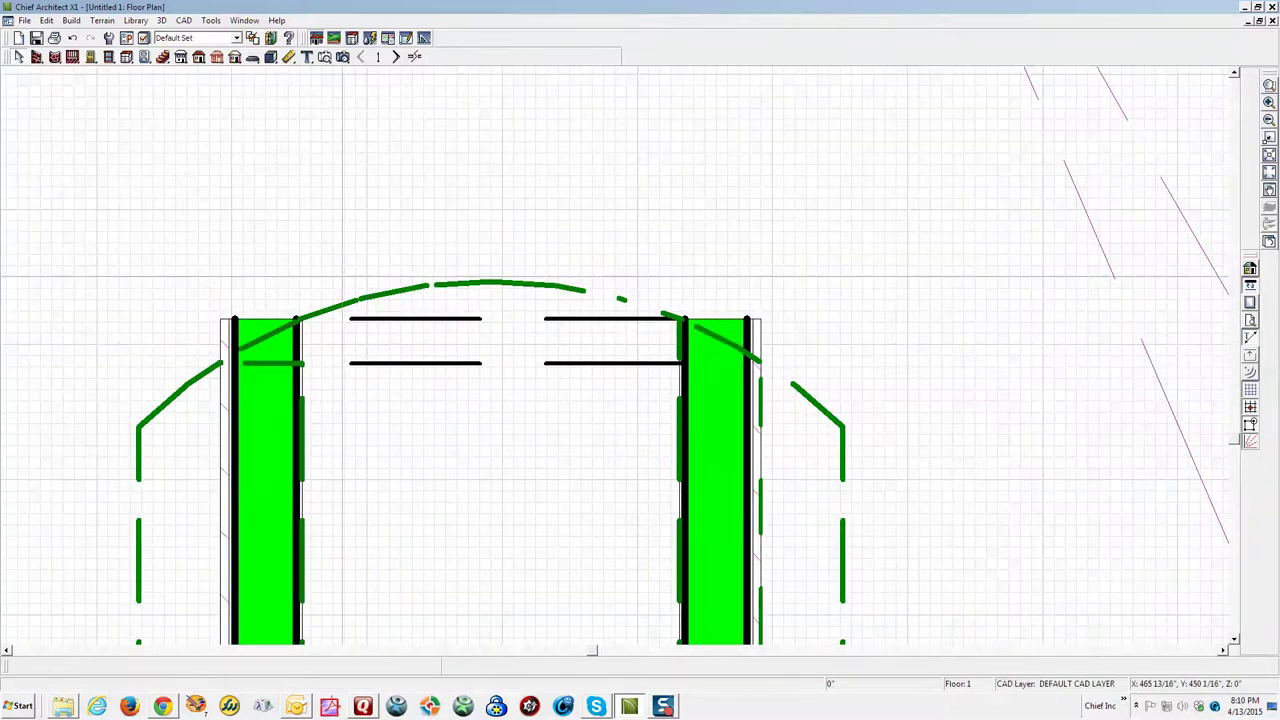
click(351, 280)
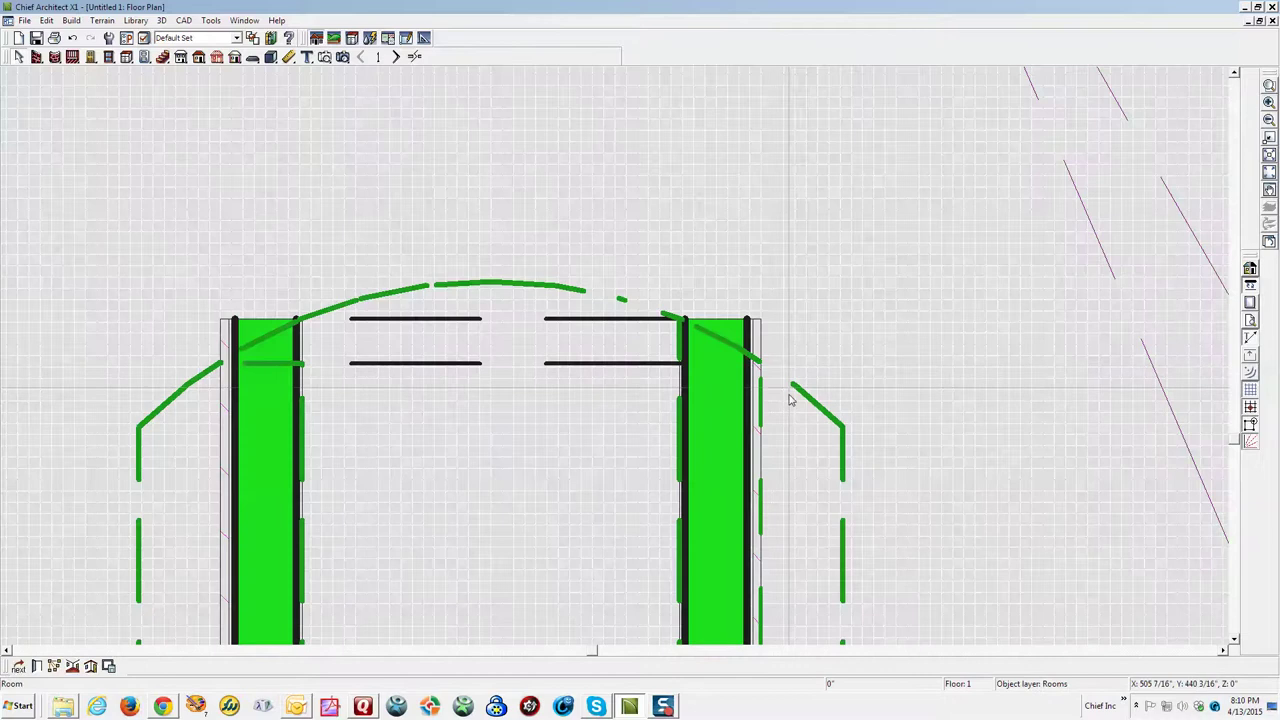
Step: Move the front roof plane notch's left rear corner about 1'-0 11/16" inward onto the dormer roof's curved rear outline
scroll(770, 350, down, 2)
scroll(772, 355, down, 3)
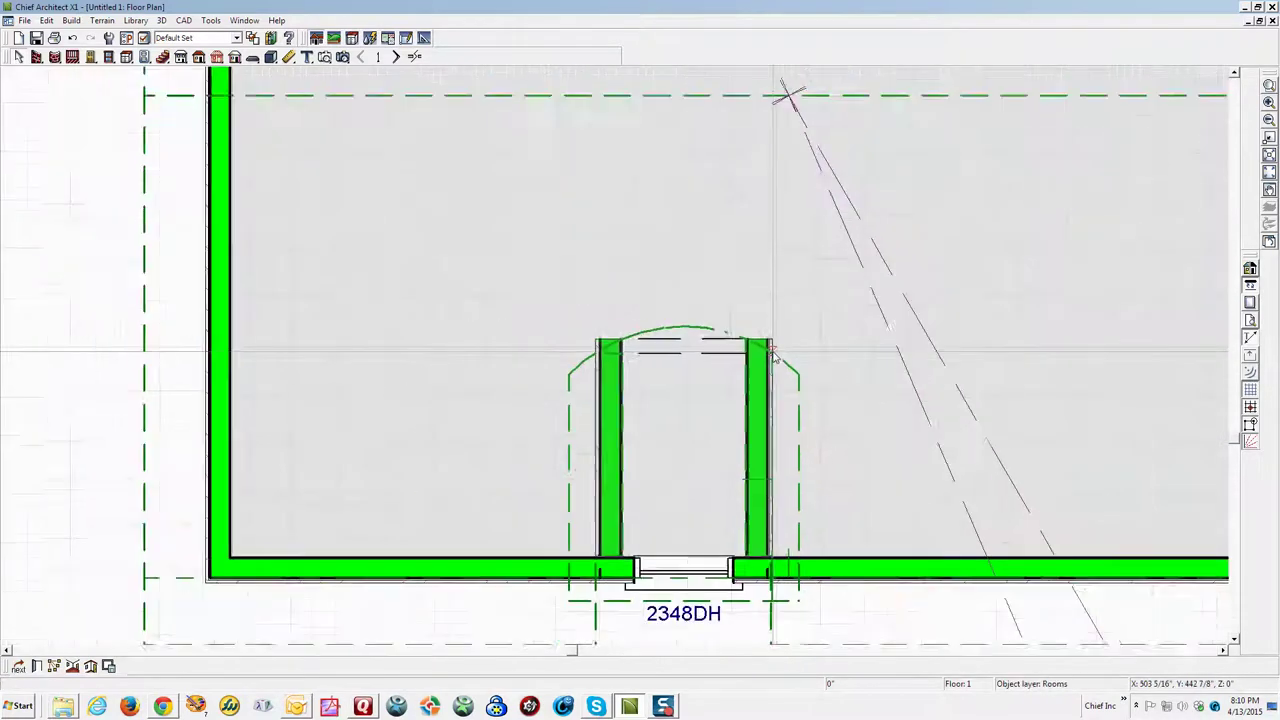
click(748, 385)
scroll(748, 385, up, 6)
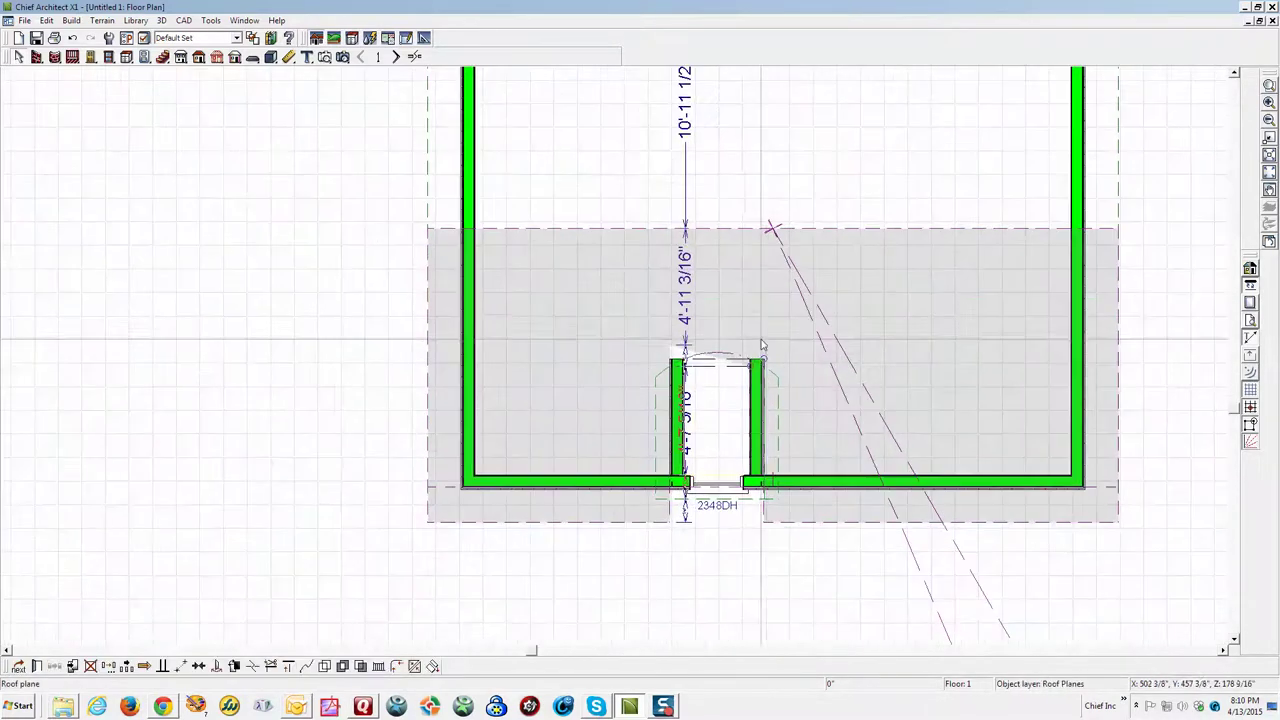
scroll(697, 380, up, 1)
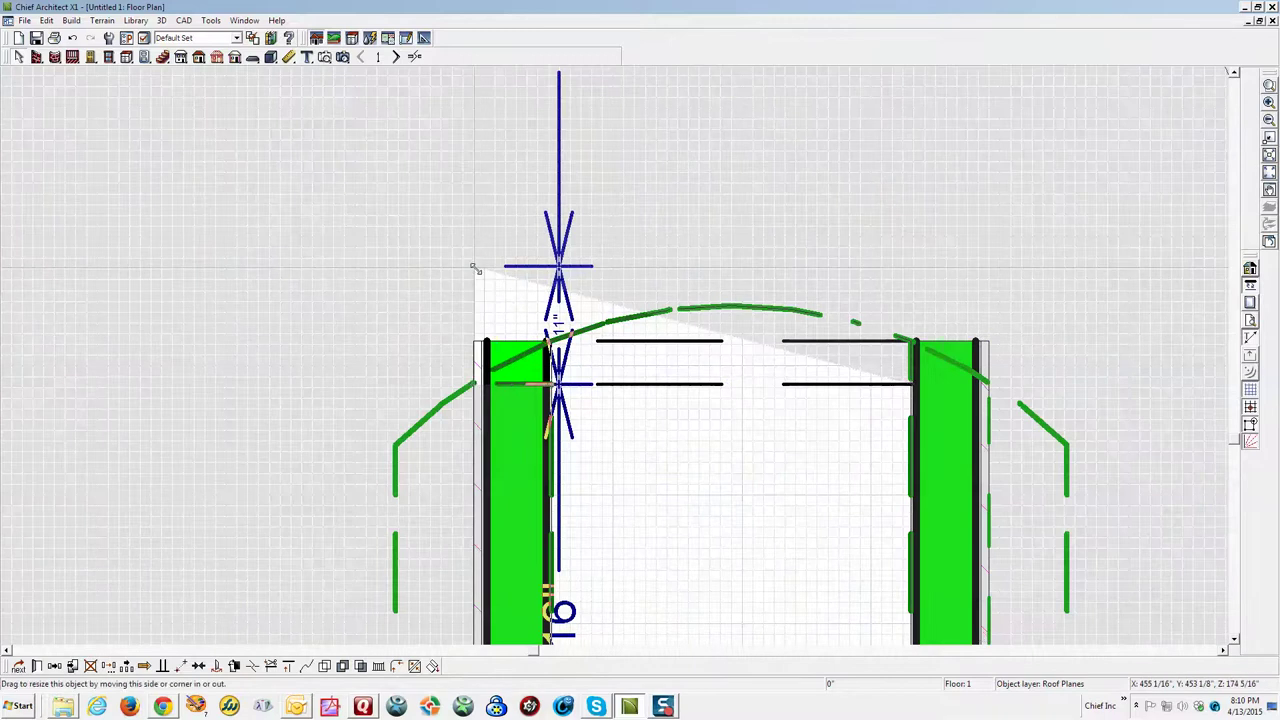
drag(476, 269, 598, 324)
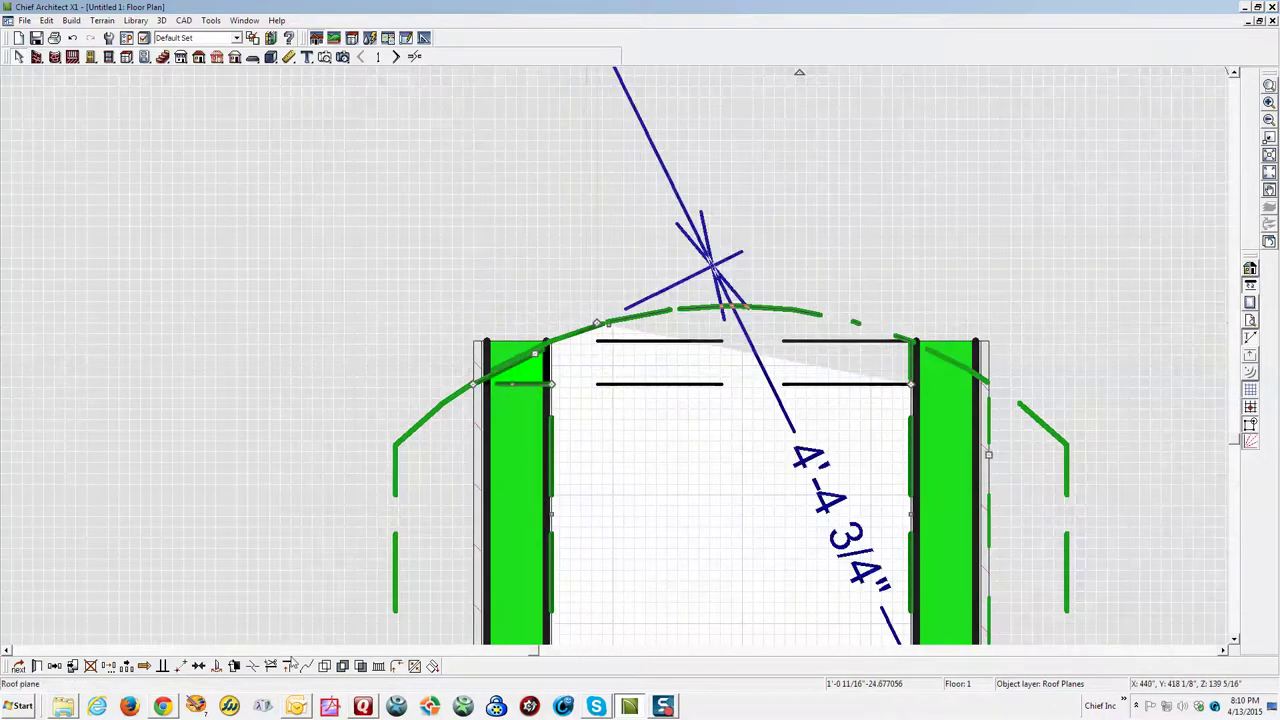
Step: Try to add a break near the middle of the notch's diagonal rear edge, between the curve and the right wall
click(258, 666)
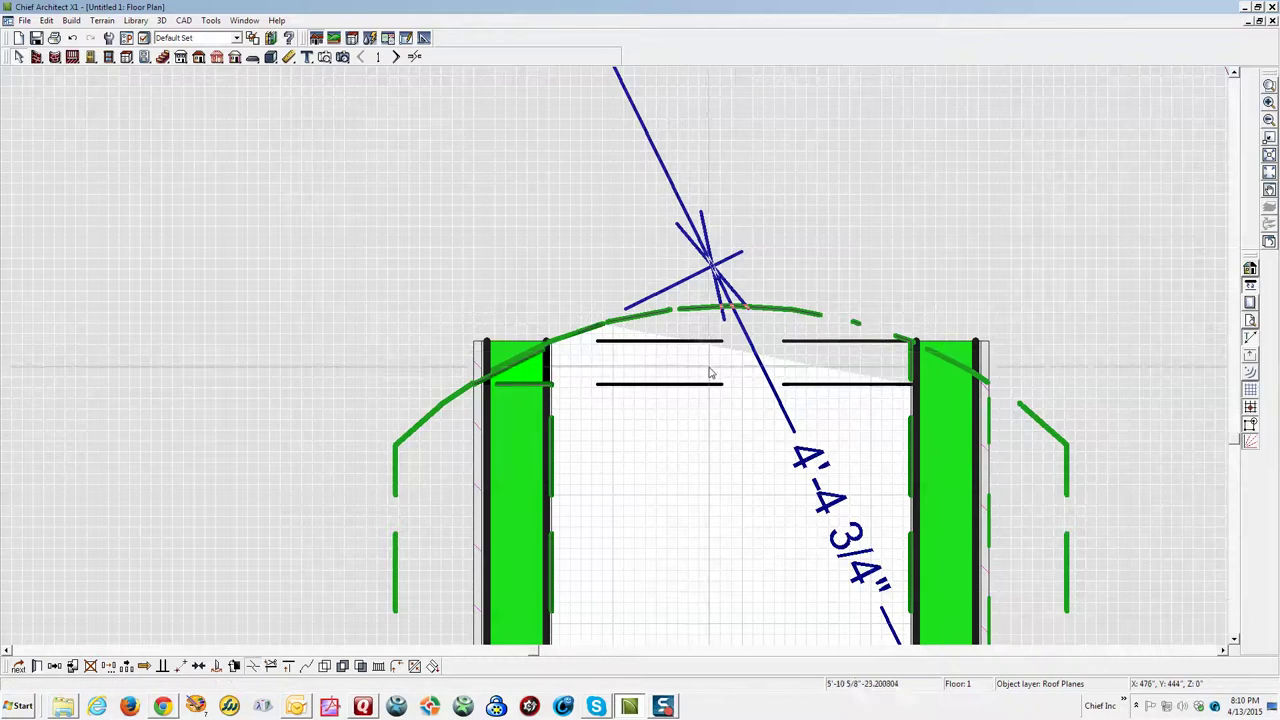
click(737, 351)
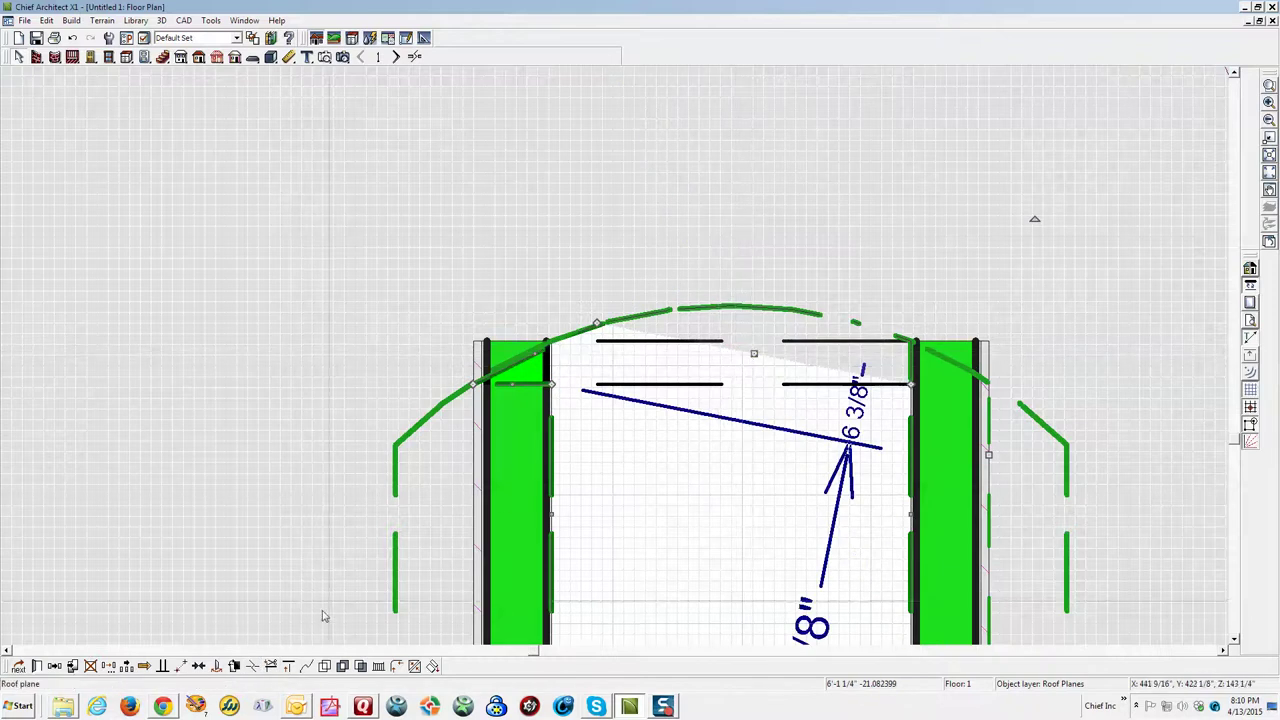
click(253, 668)
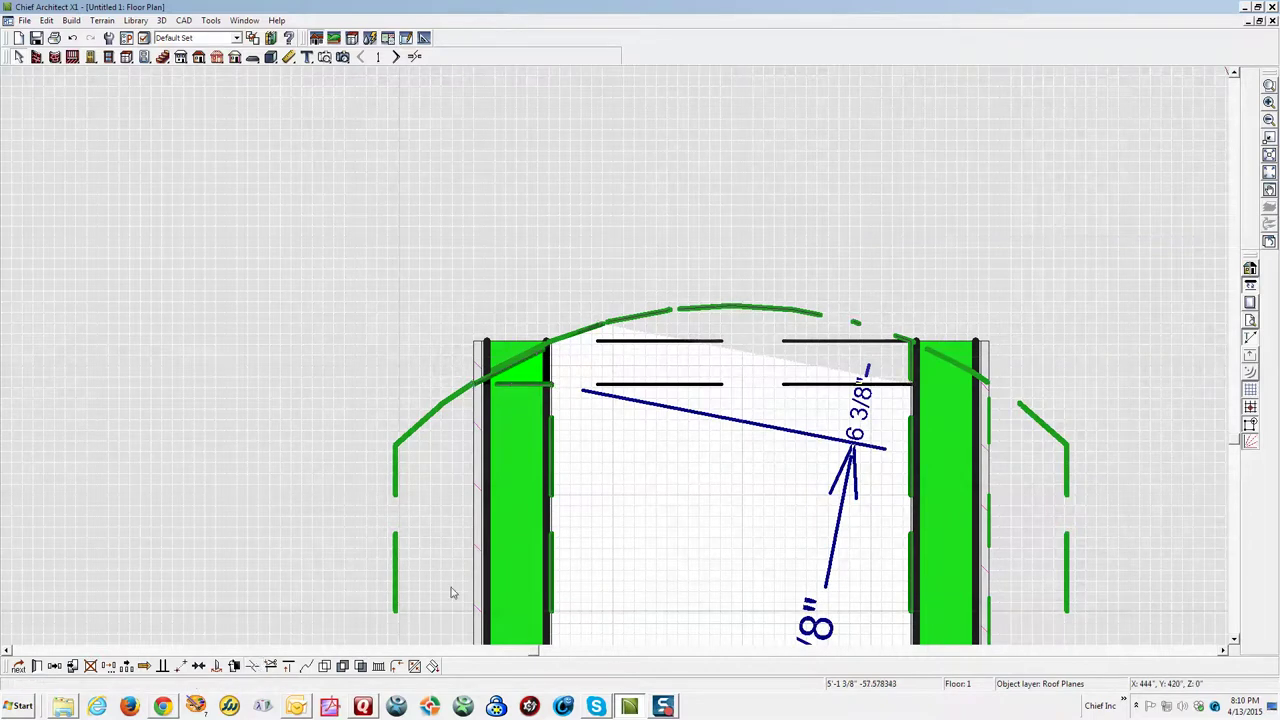
click(752, 355)
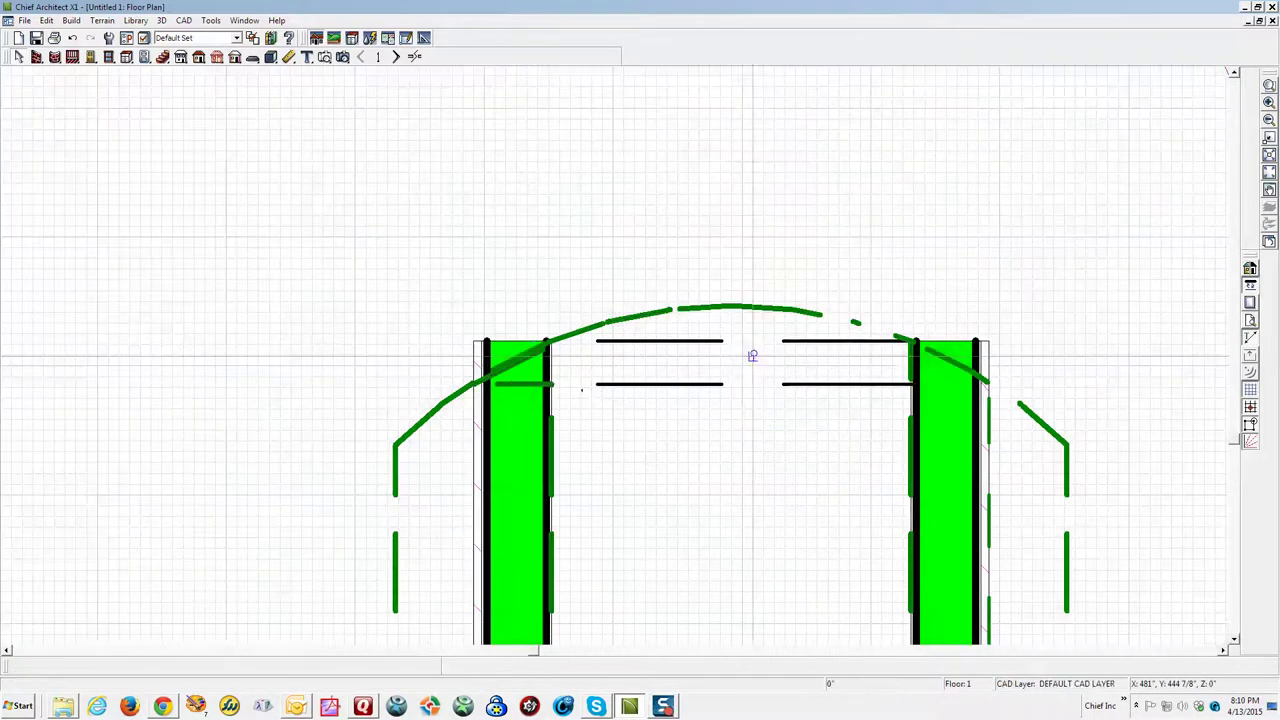
click(753, 357)
key(Escape)
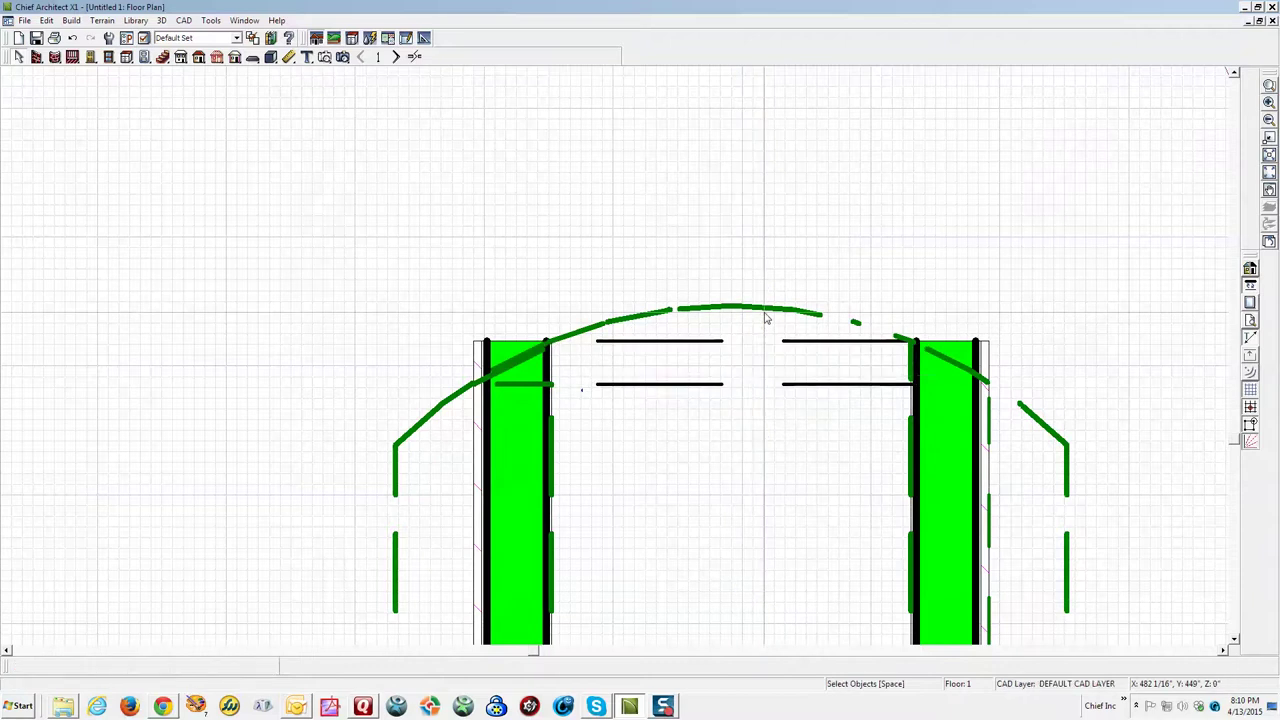
Step: Select the front roof plane's diagonal notch edge between the dormer roof's curve and the right wall
click(996, 415)
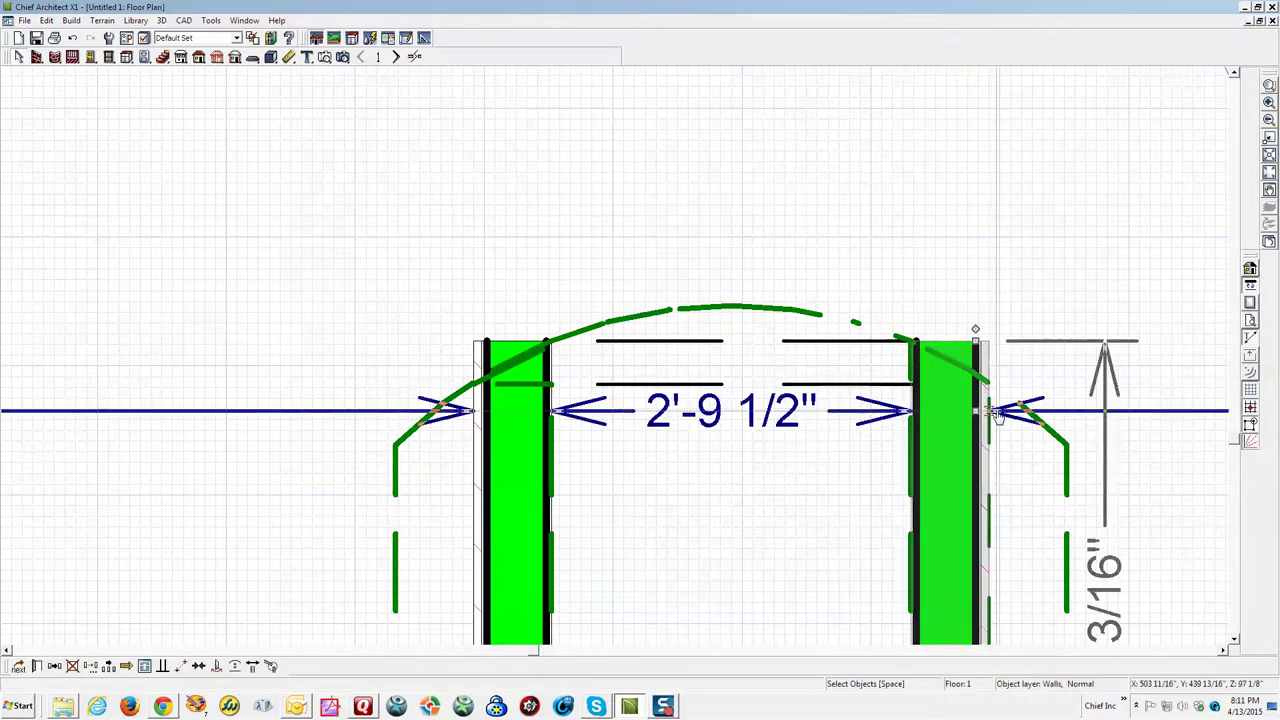
key(Escape)
scroll(846, 343, down, 4)
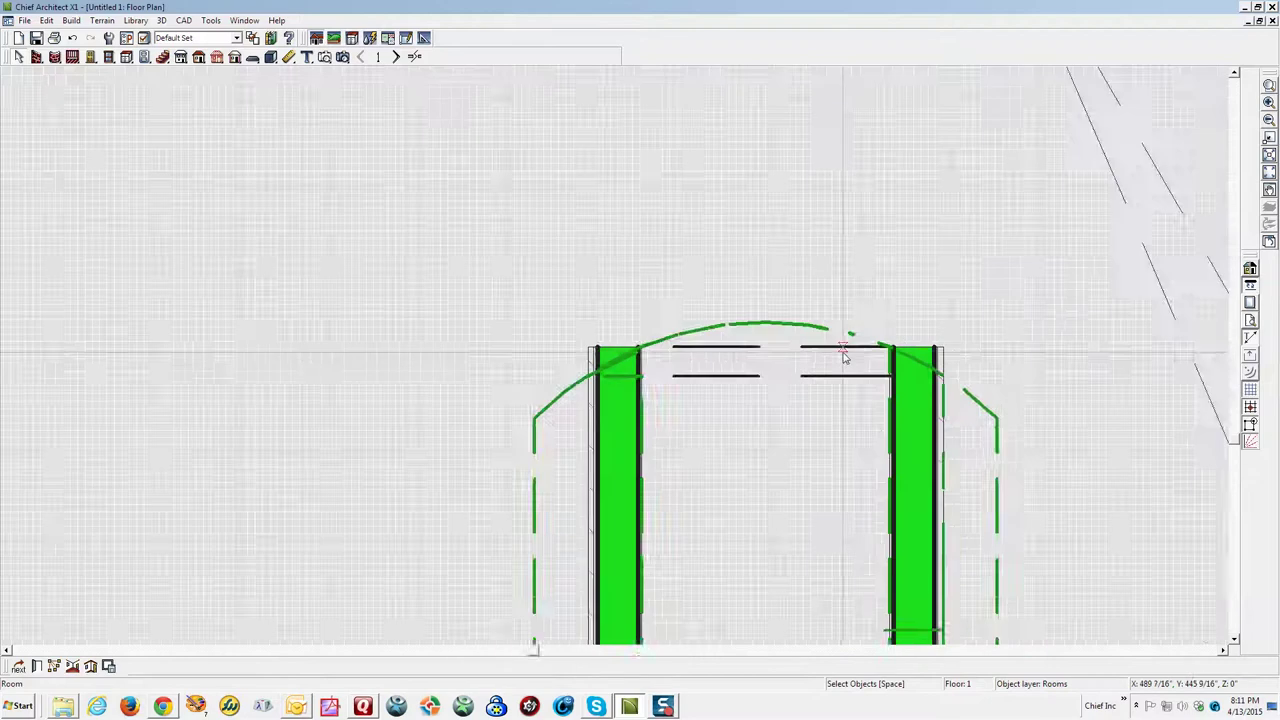
scroll(843, 355, down, 1)
click(837, 384)
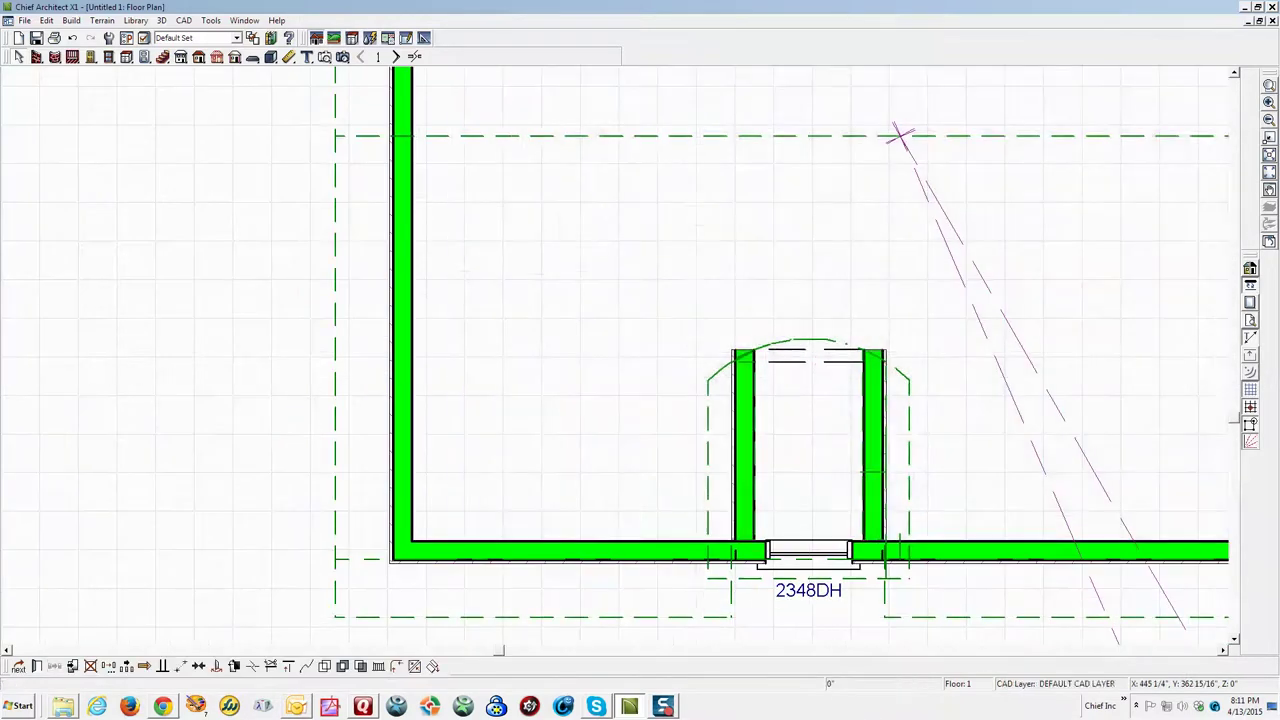
scroll(837, 384, up, 4)
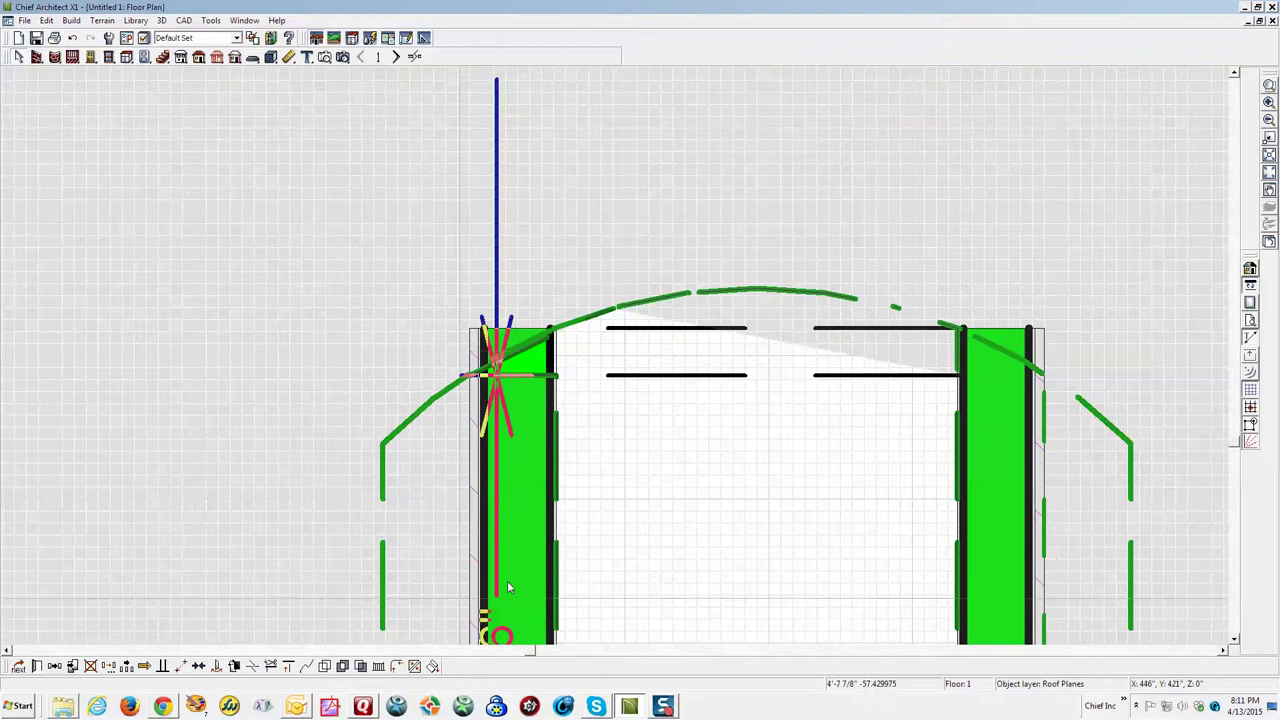
click(841, 358)
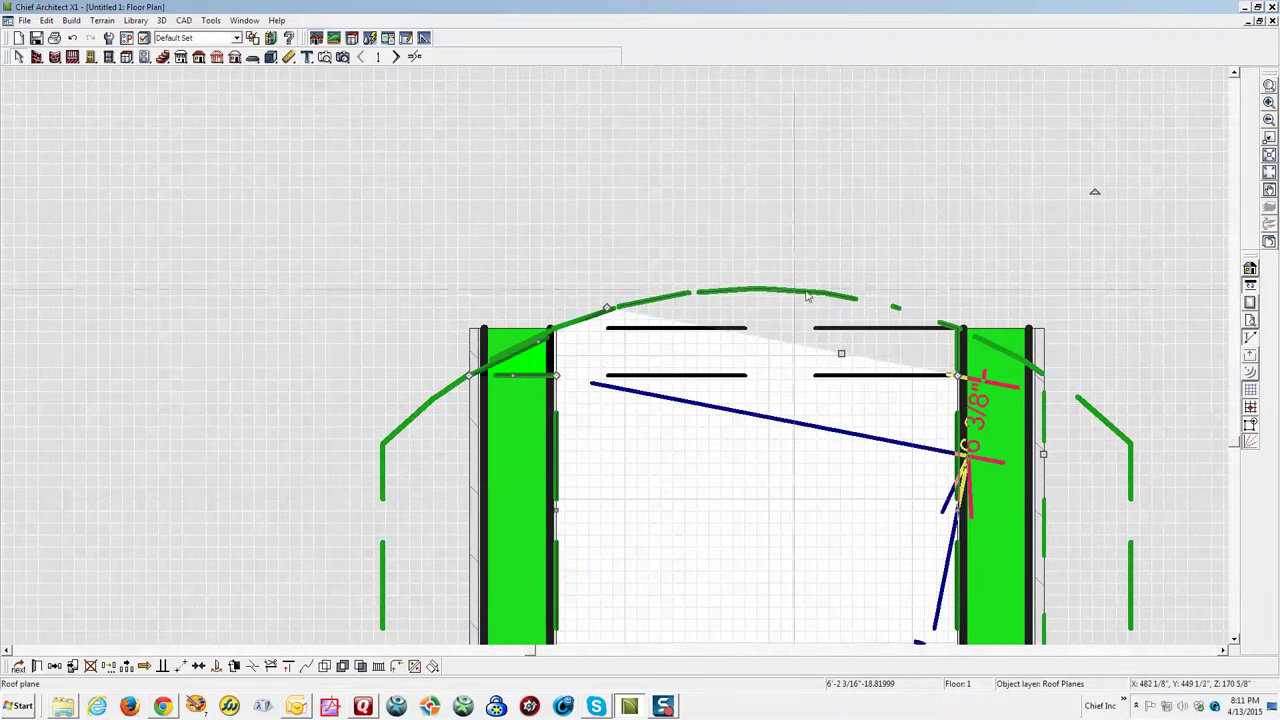
Step: Examine the junction between the arched dormer roof and the main roof from both sides in the rendered overview
key(ctrl+Tab)
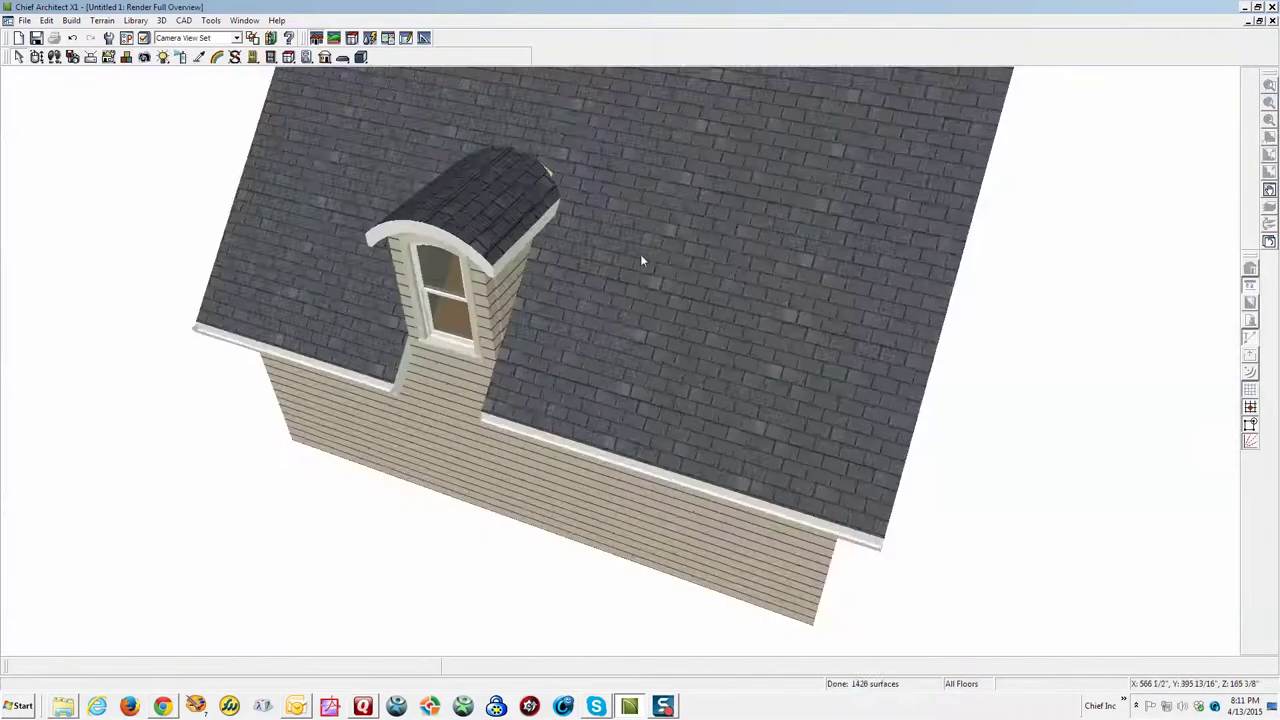
scroll(642, 257, down, 4)
scroll(493, 275, up, 1)
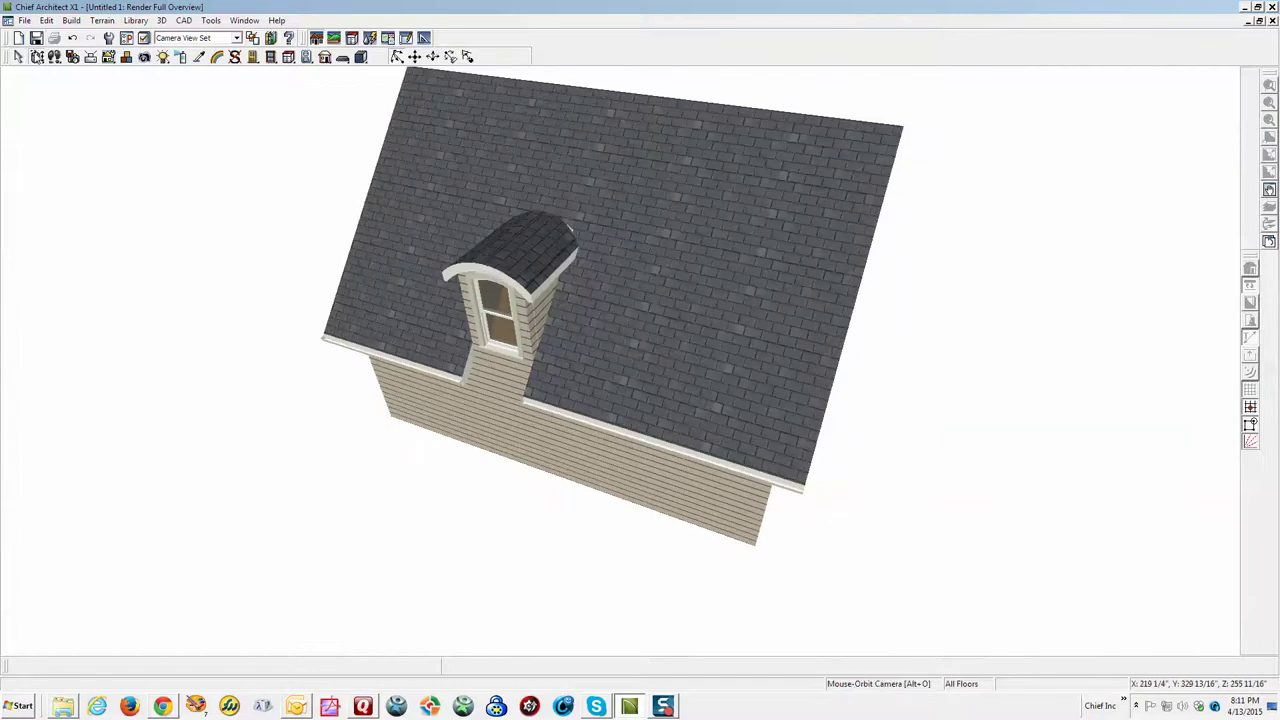
drag(266, 248, 405, 249)
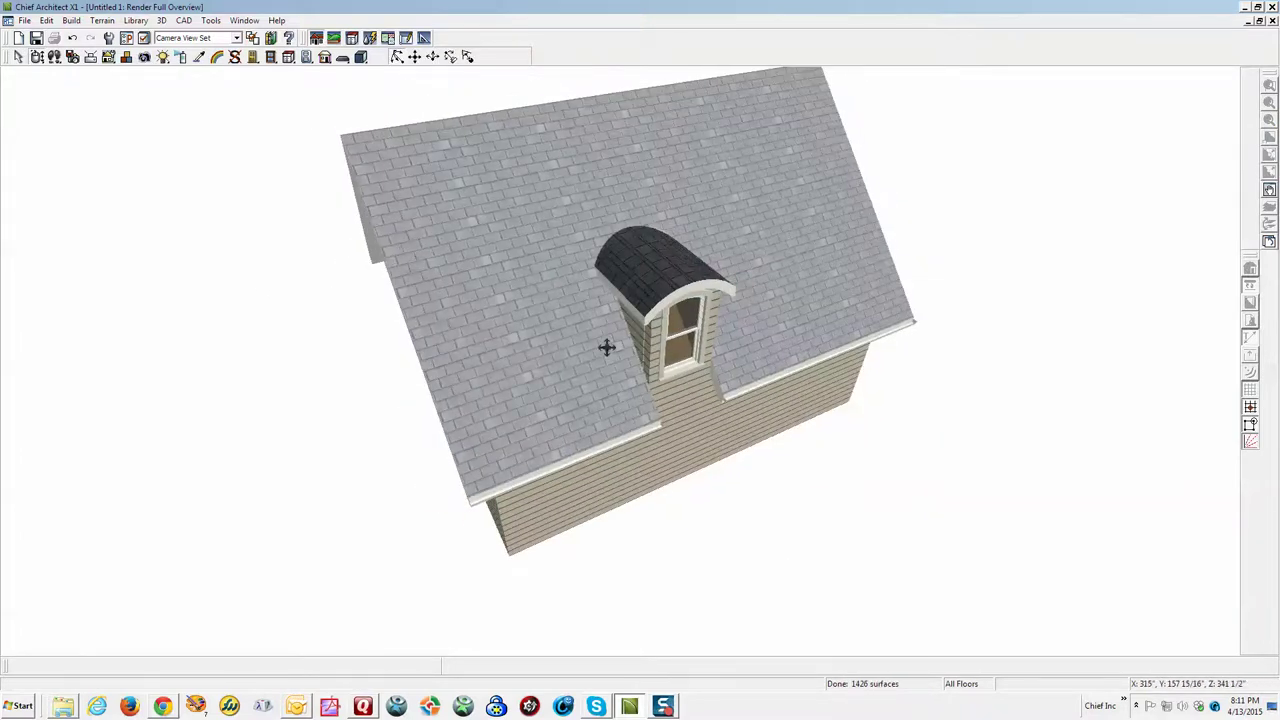
scroll(607, 347, up, 5)
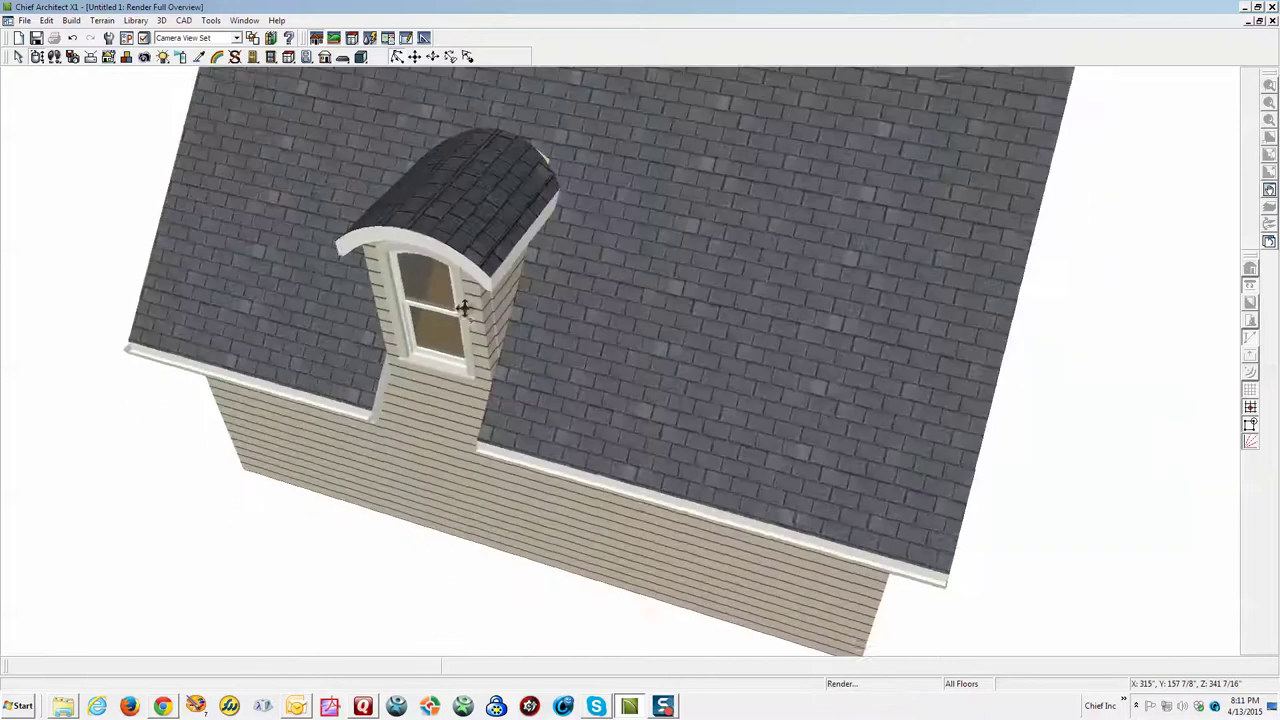
drag(463, 308, 447, 338)
drag(520, 222, 680, 200)
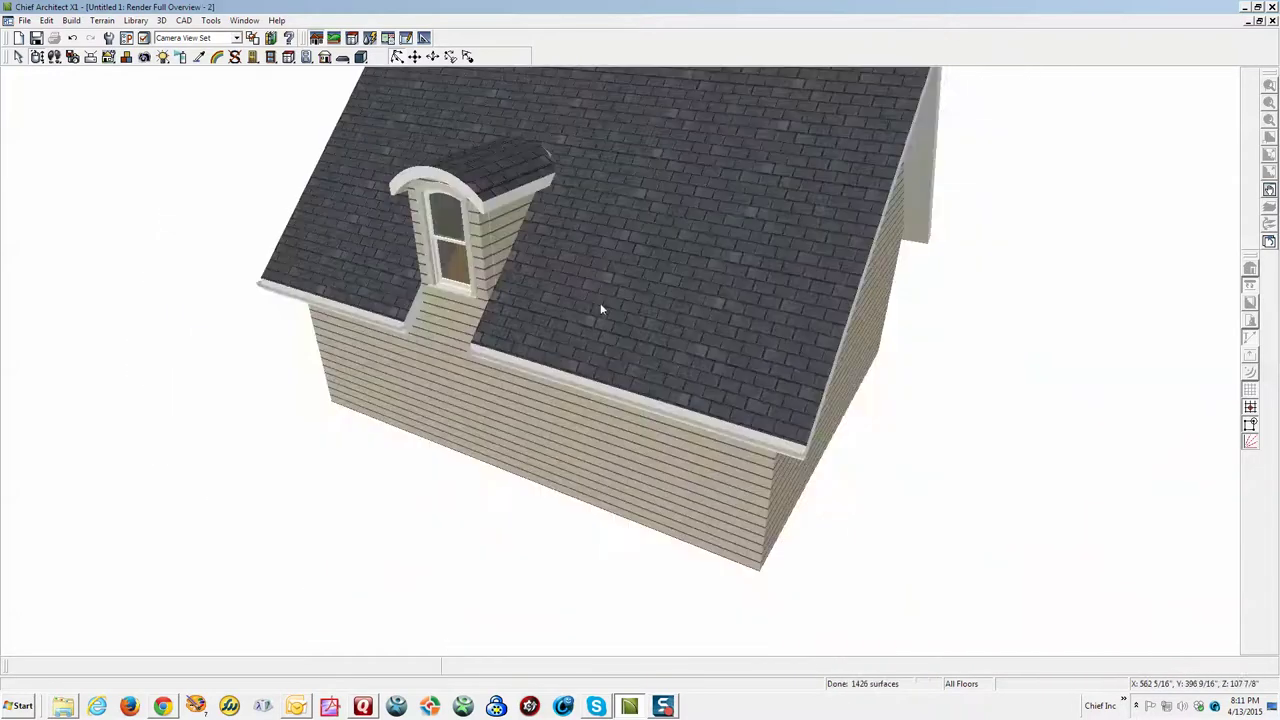
Step: Try to add a break in the notch's diagonal rear edge and move its right end back toward the ridge
key(ctrl+Tab)
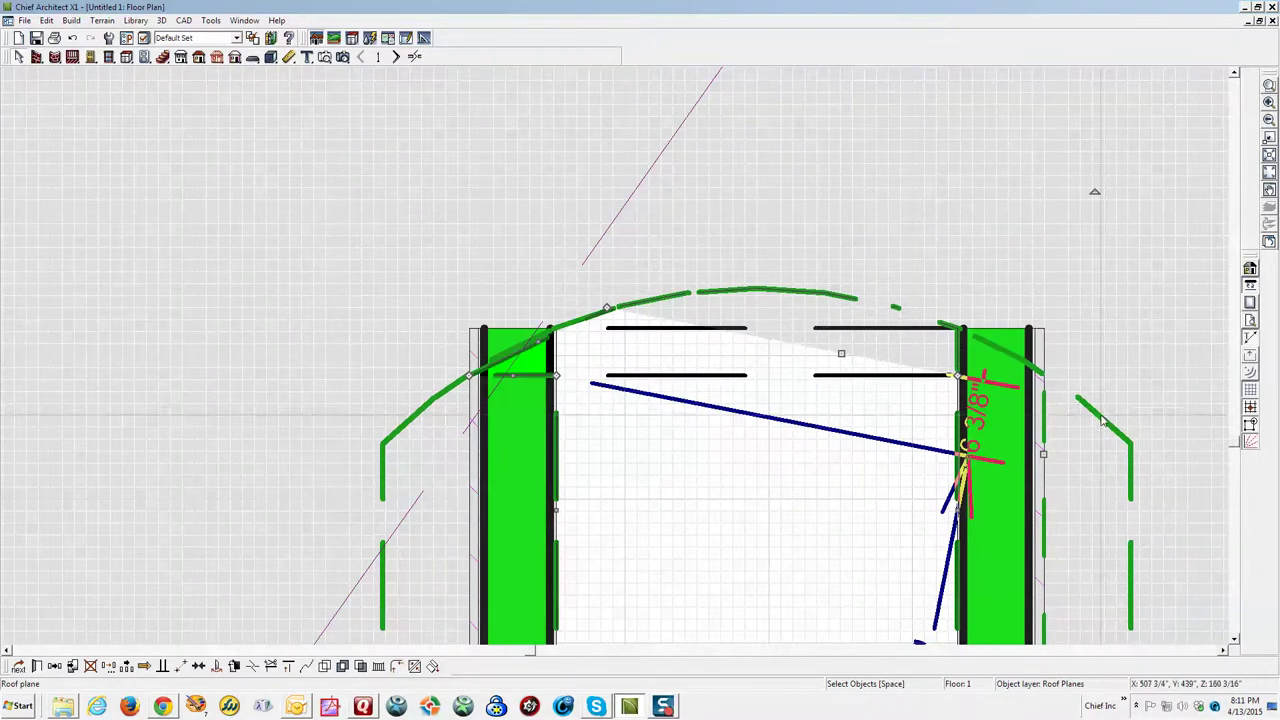
click(253, 668)
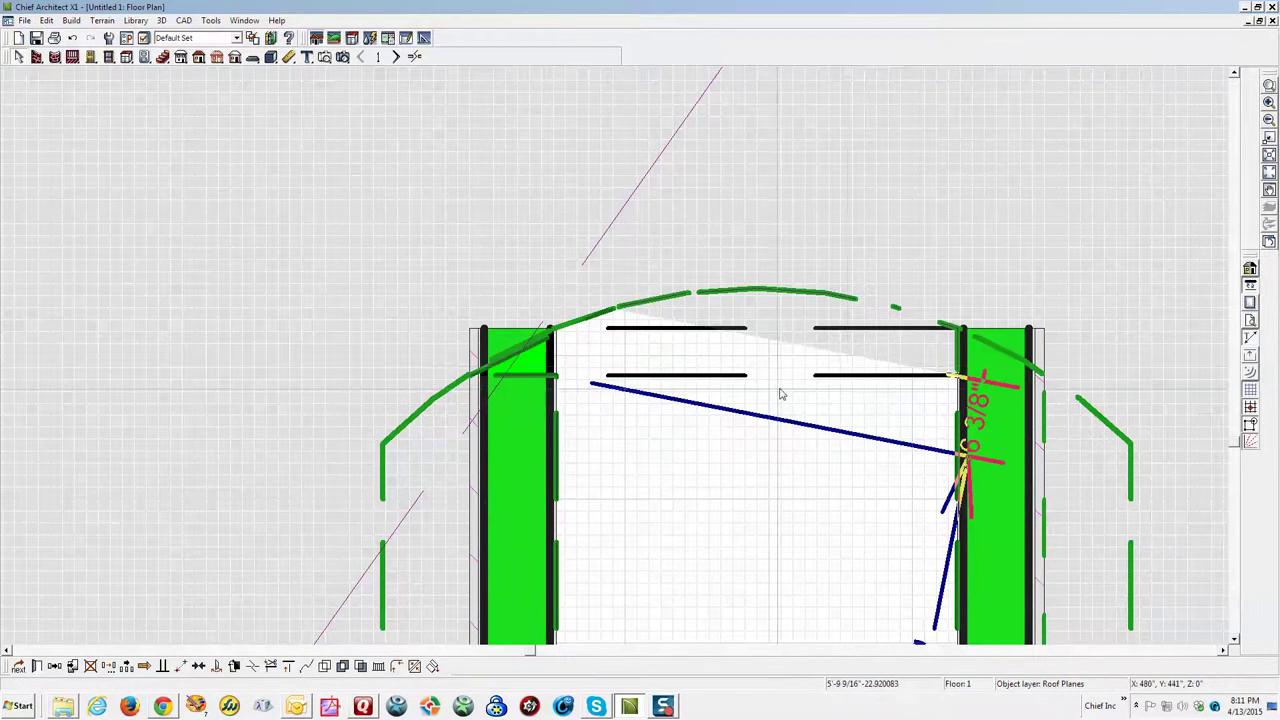
click(872, 360)
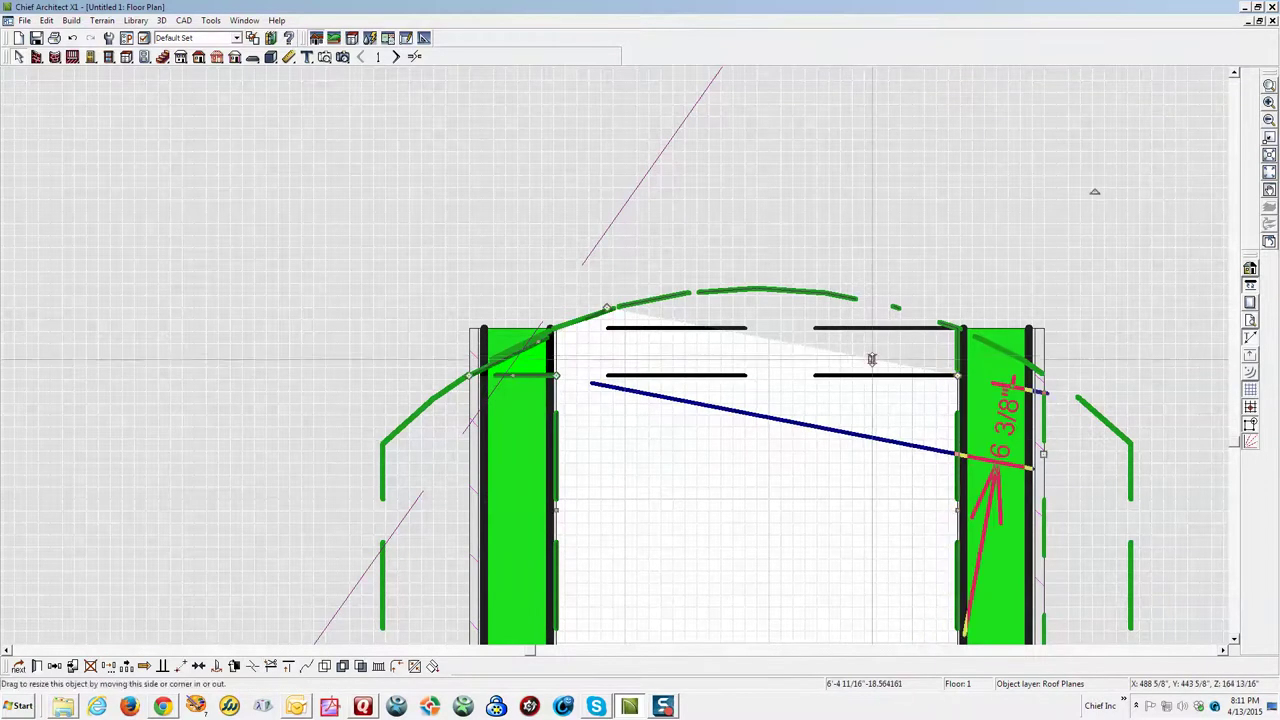
drag(957, 392, 955, 325)
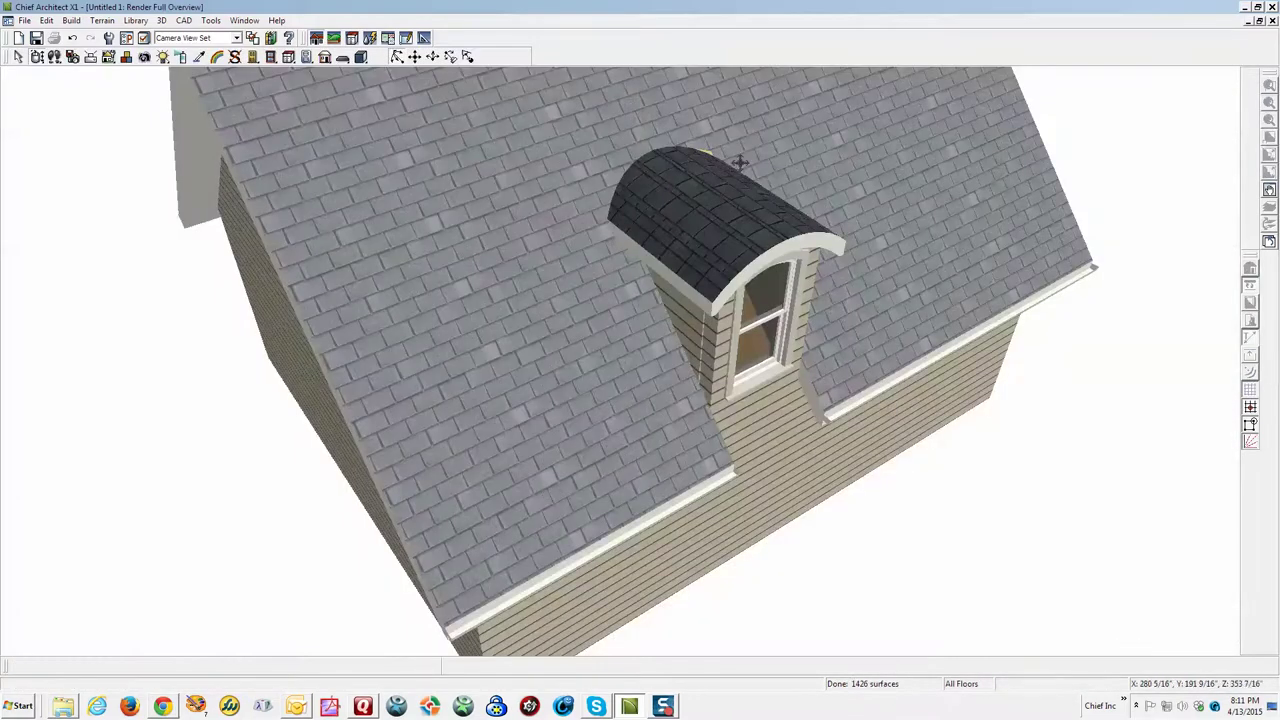
Step: Examine the rear right end of the dormer roof in both rendered overviews for a gap against the main roof
scroll(703, 146, up, 5)
scroll(703, 140, down, 7)
scroll(706, 135, up, 2)
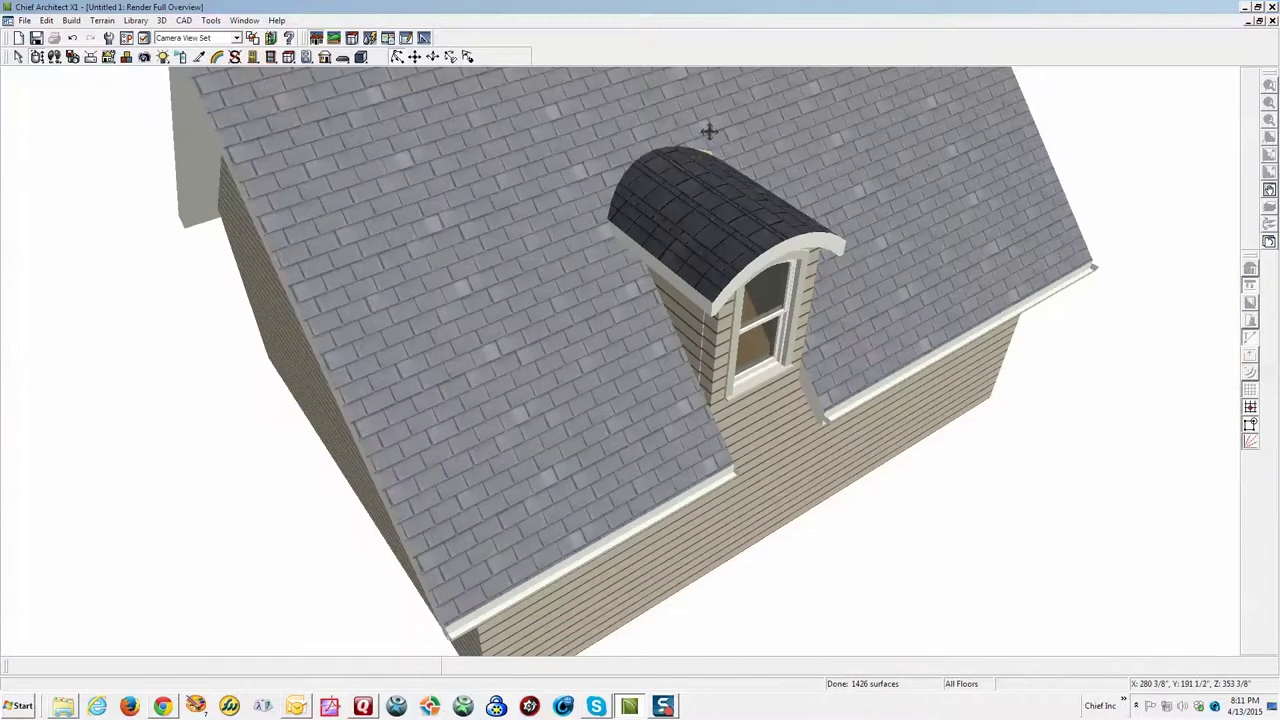
scroll(700, 134, up, 3)
scroll(705, 140, down, 3)
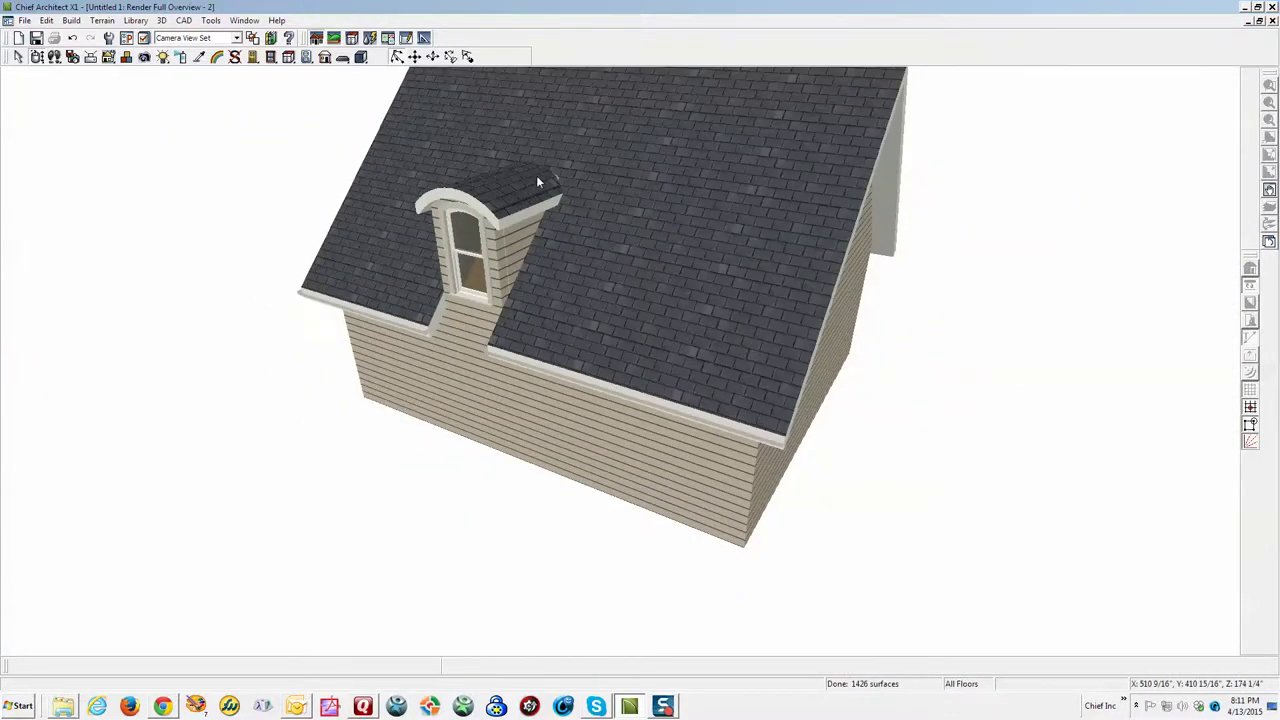
scroll(543, 172, up, 4)
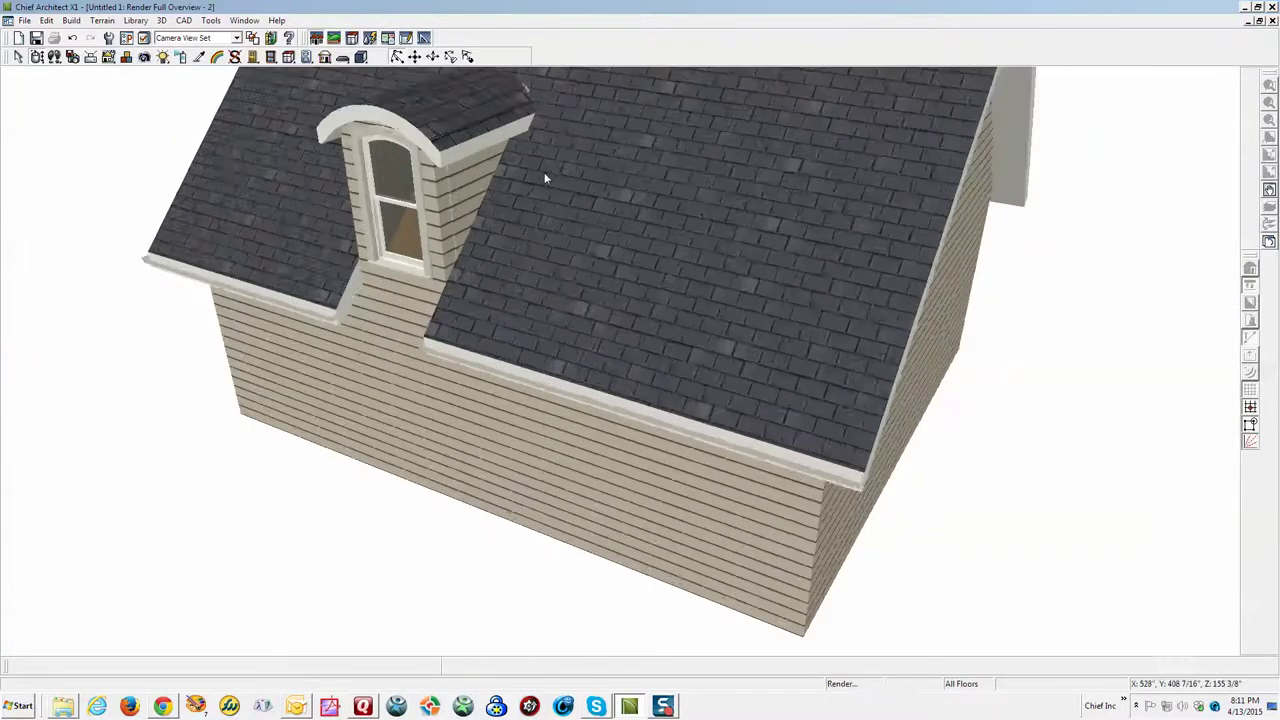
scroll(543, 171, down, 5)
scroll(537, 105, up, 2)
scroll(535, 97, up, 2)
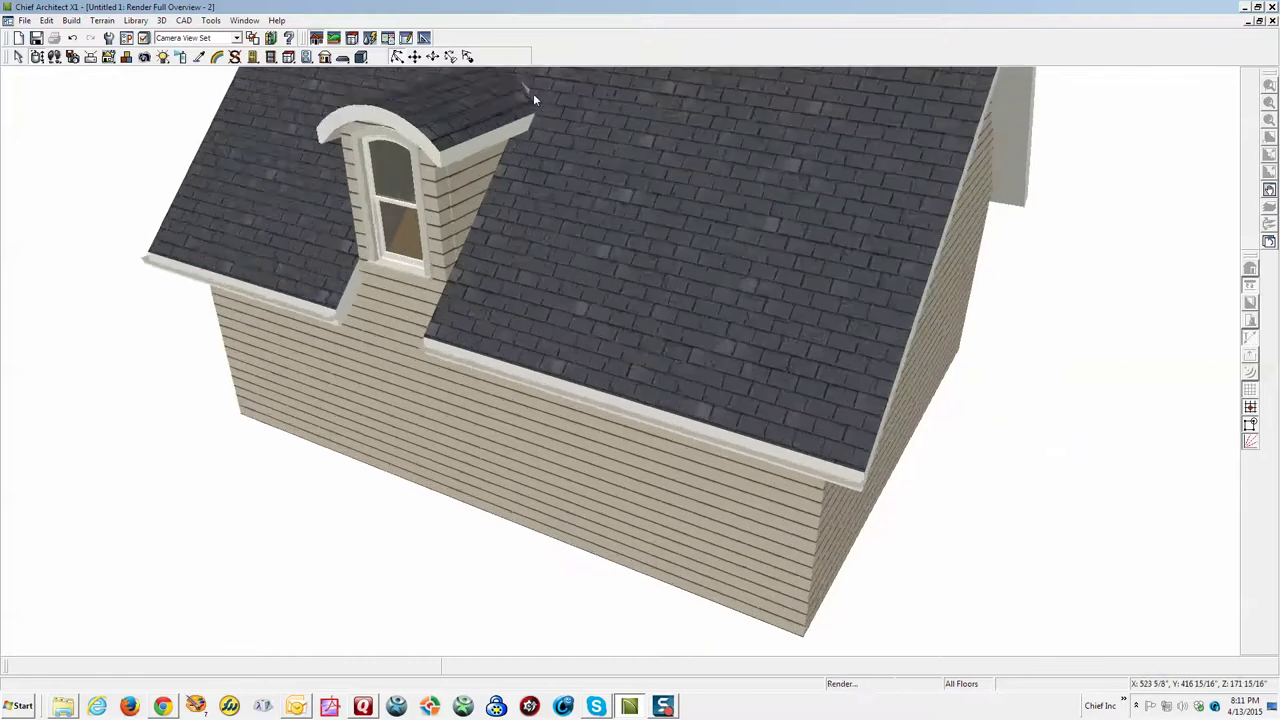
scroll(545, 112, down, 2)
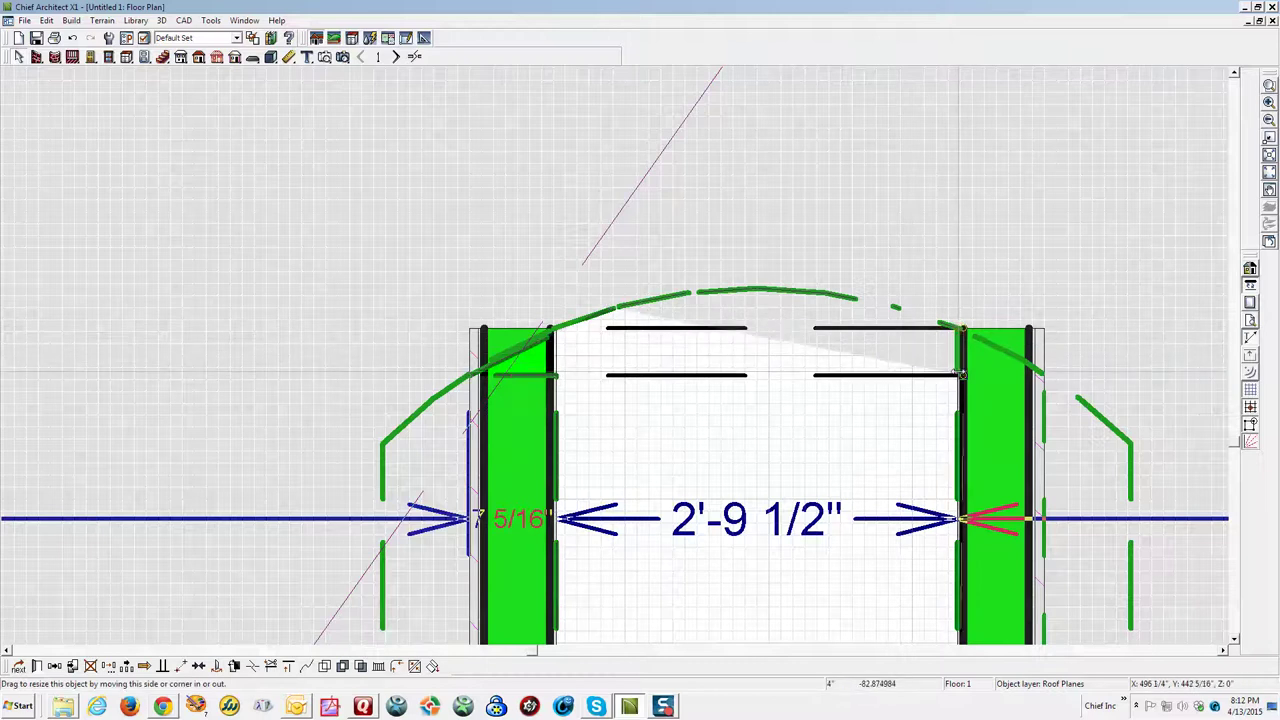
Step: Reshape the right end of the notch's rear edge to close the gap behind the dormer roof's right side
drag(961, 374, 962, 375)
click(985, 303)
key(ctrl+Tab)
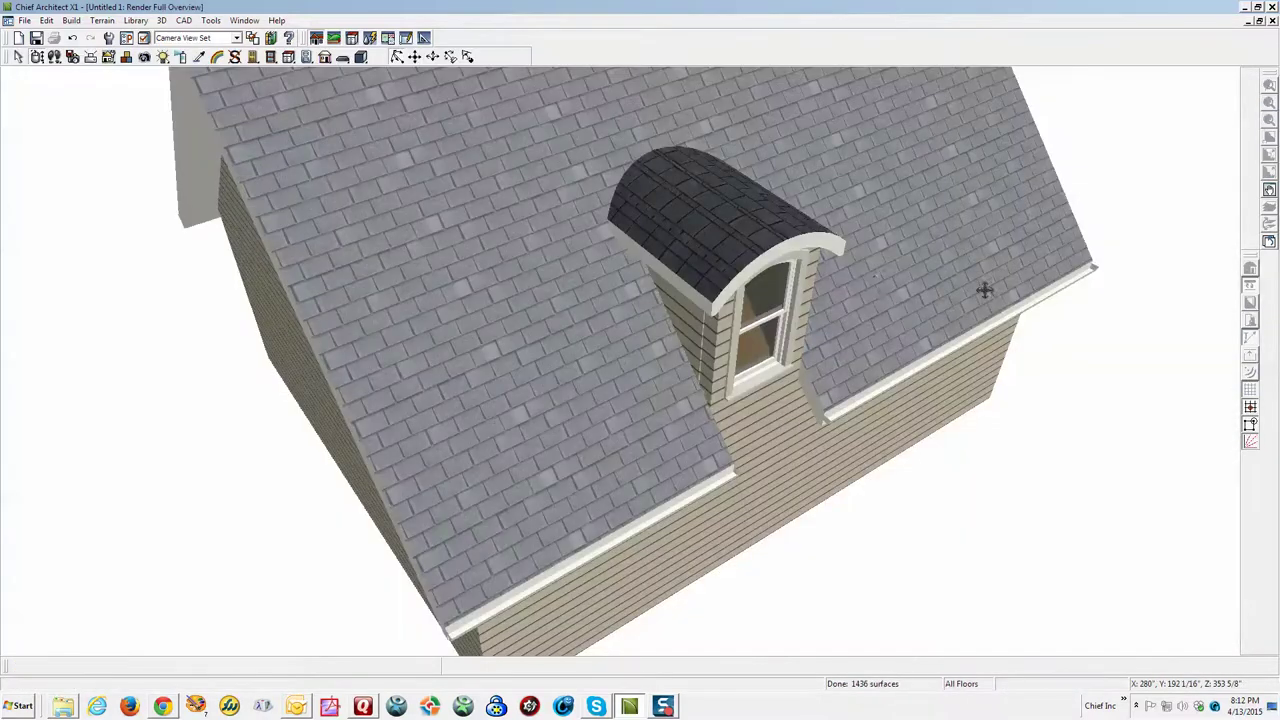
Step: Inspect the finished barrel-roof dormer and its junction with the main roof from the right side and the front
key(F9)
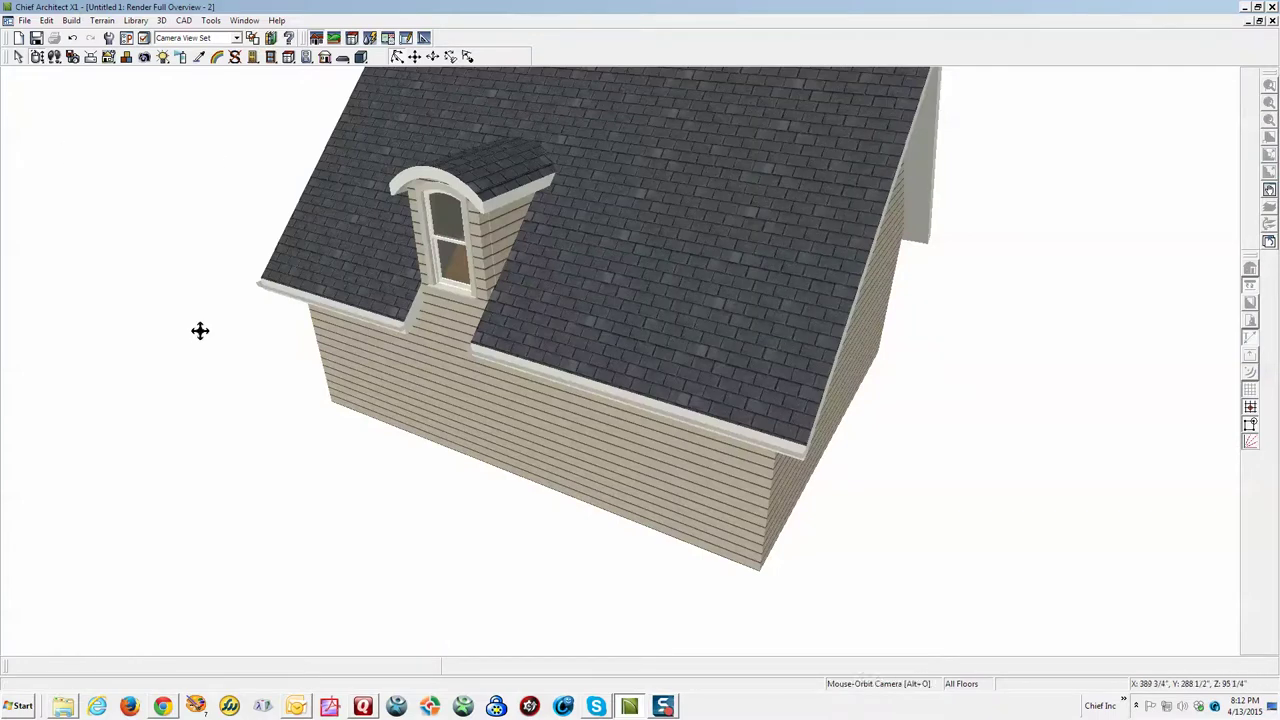
drag(200, 329, 195, 357)
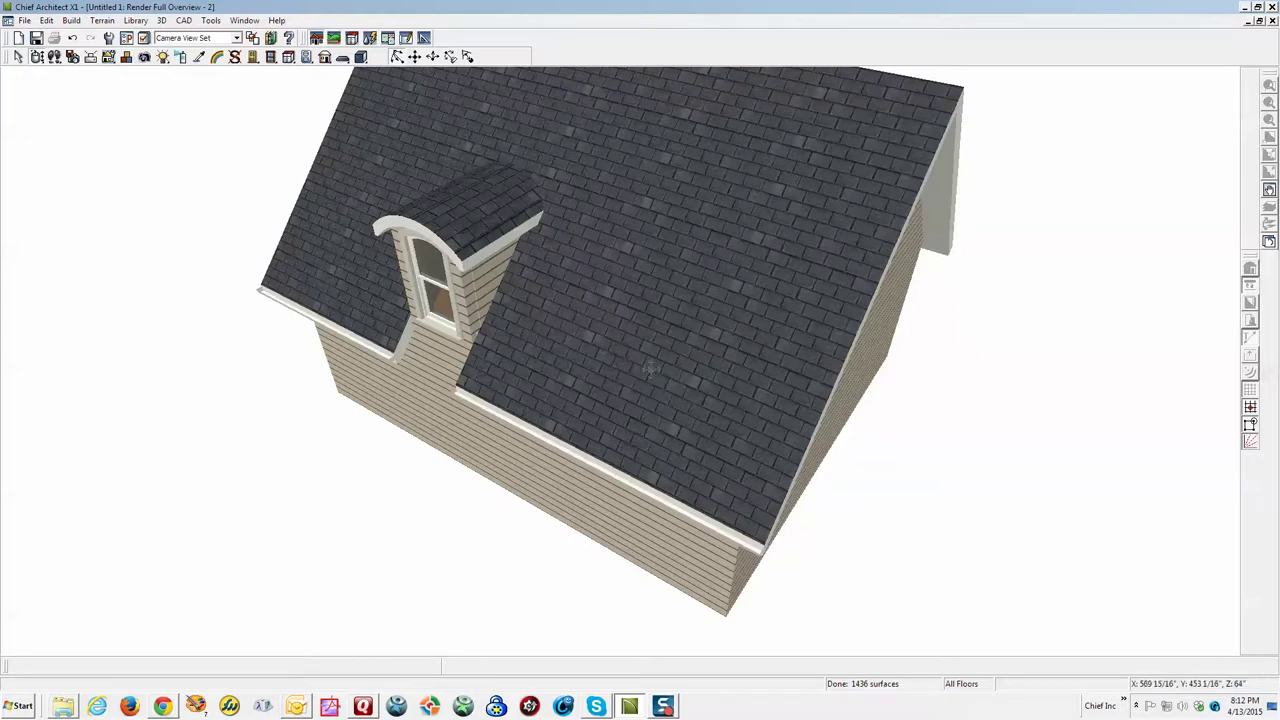
drag(503, 328, 634, 341)
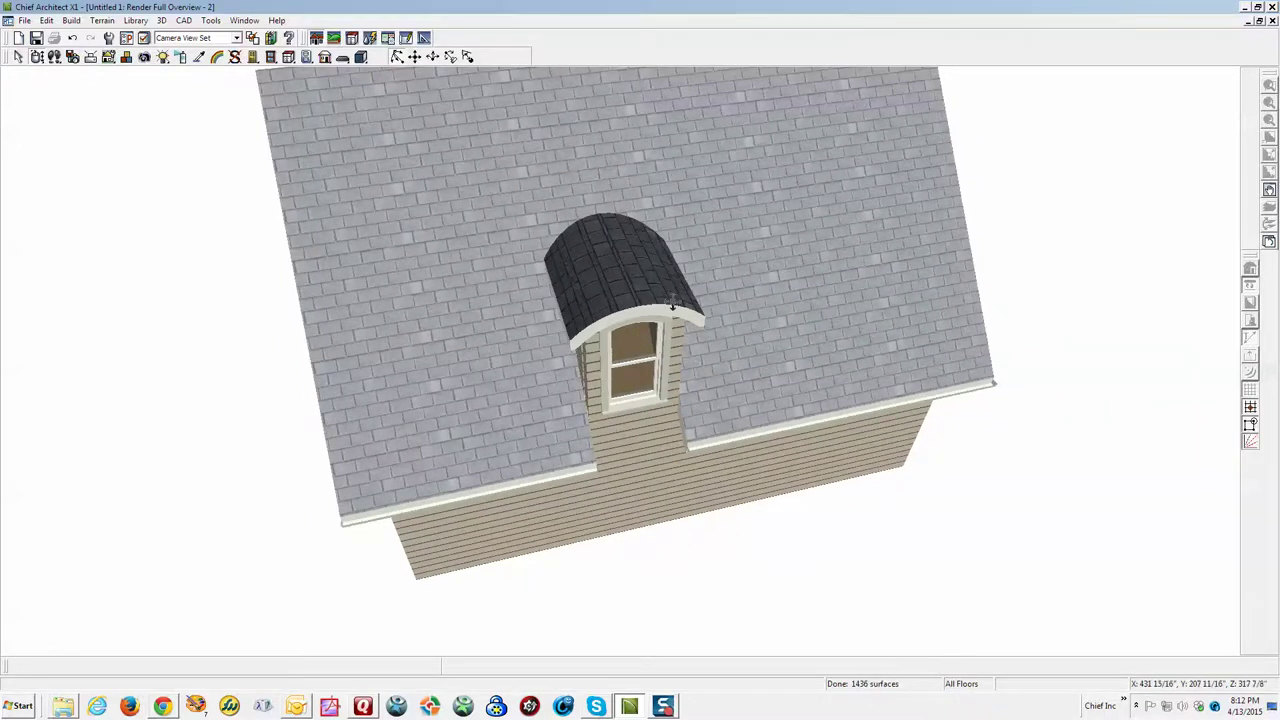
drag(560, 389, 701, 296)
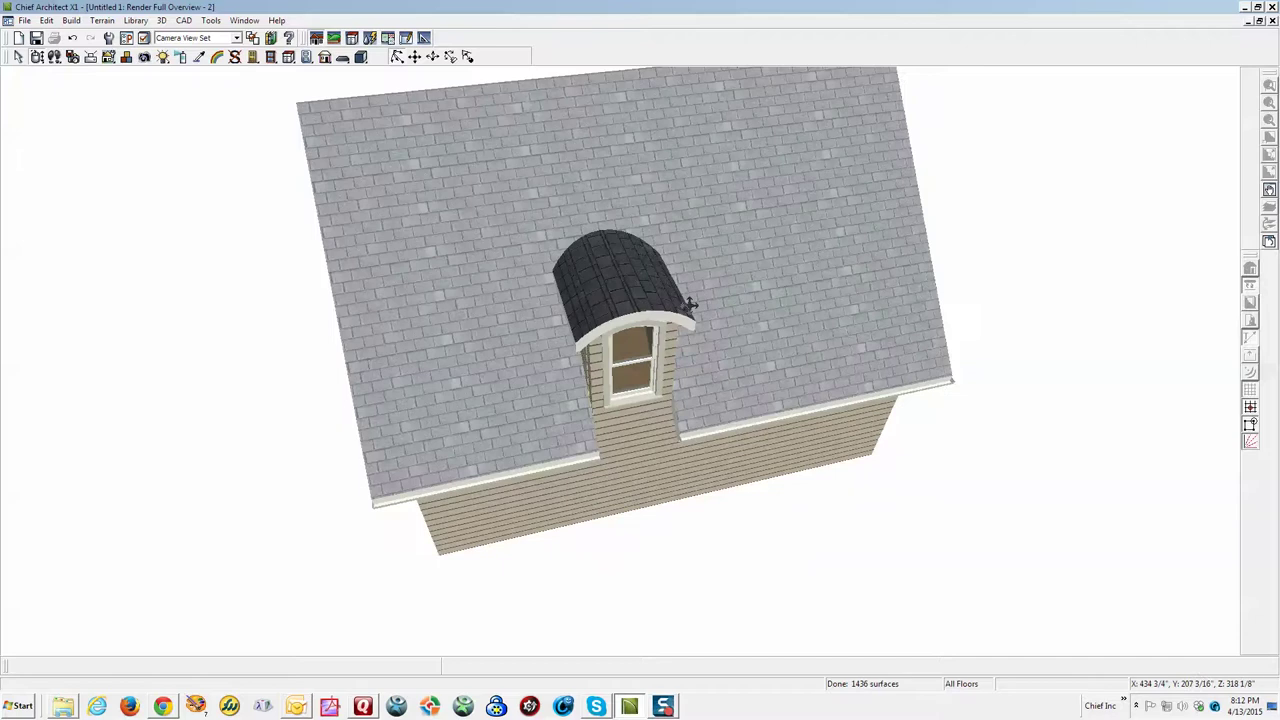